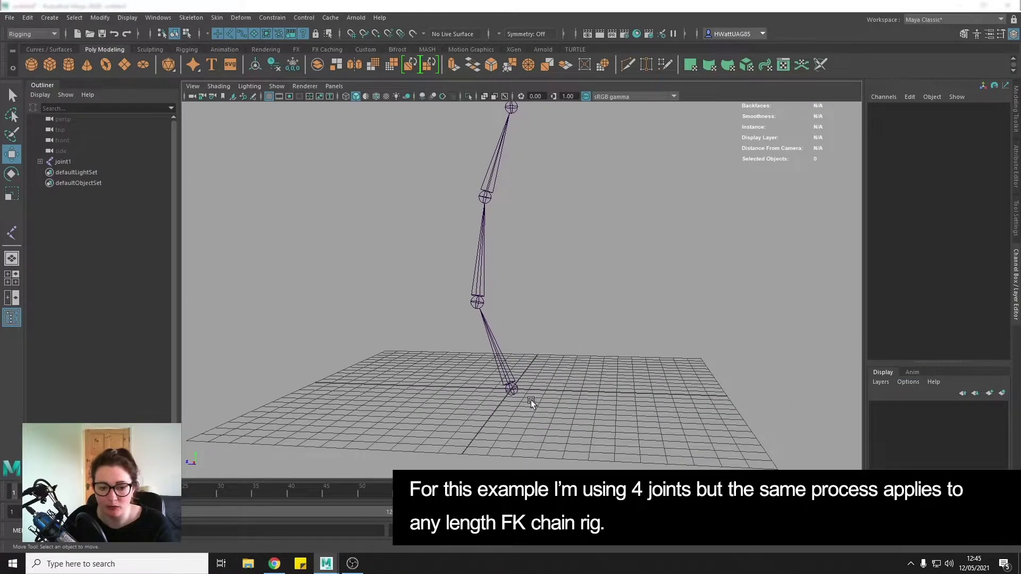
# Step: Check each joint of the chain from root to top, then deselect
pyautogui.click(515, 391)
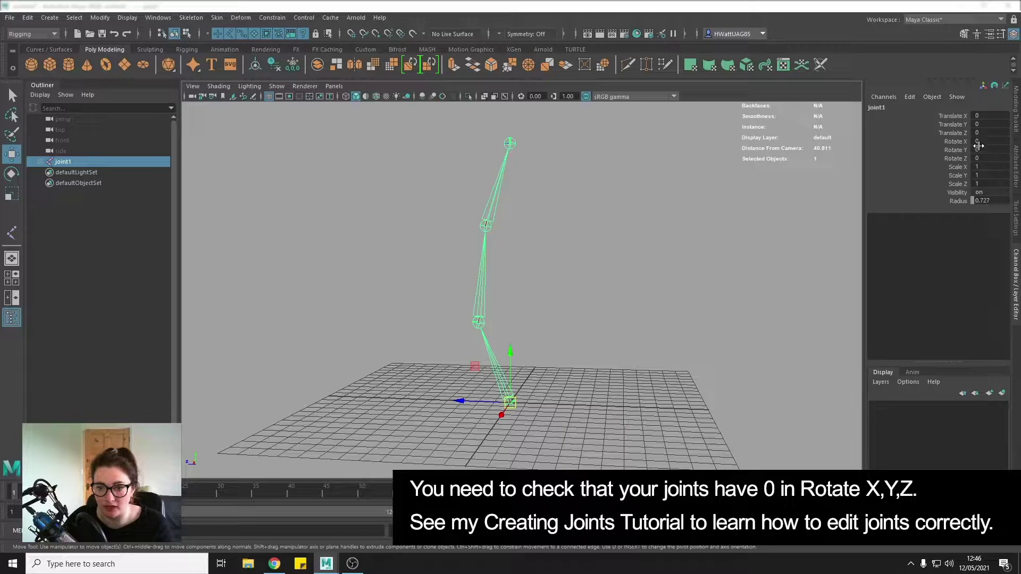
pyautogui.click(479, 322)
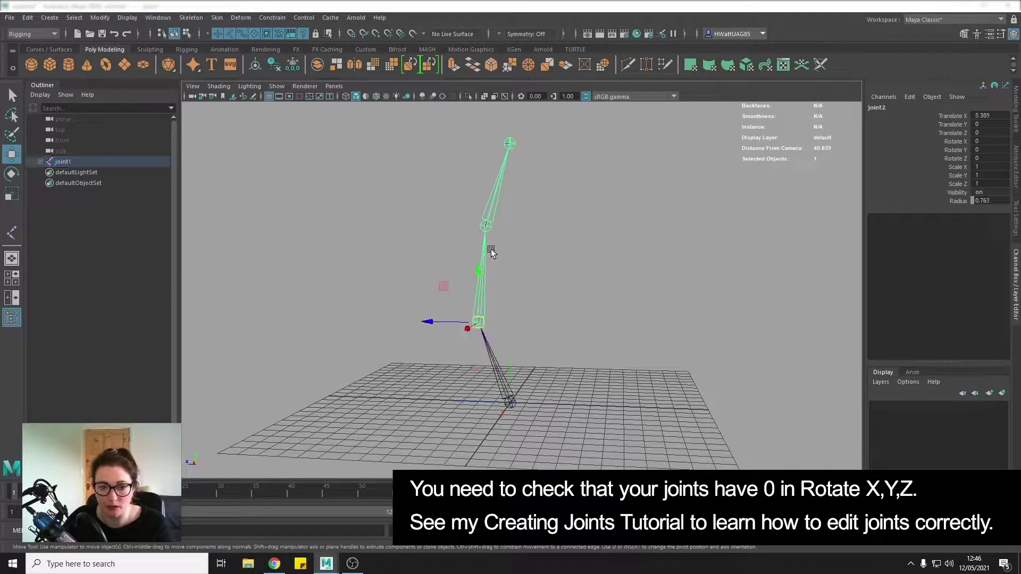
pyautogui.click(486, 226)
pyautogui.click(511, 144)
pyautogui.click(587, 351)
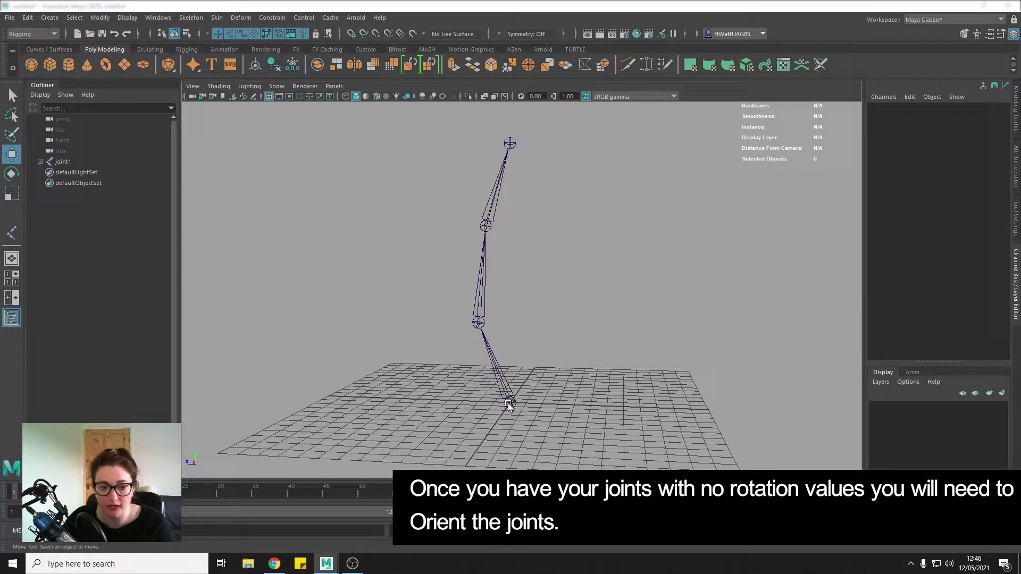
# Step: Select the whole joint1 hierarchy and turn on Local Rotation Axes display
pyautogui.click(509, 402)
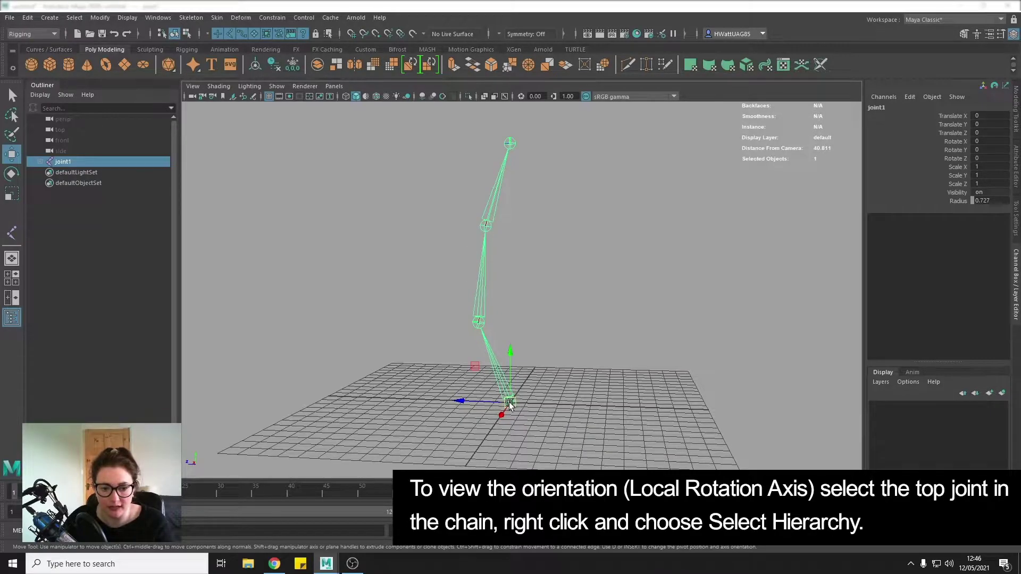
pyautogui.rightClick(511, 403)
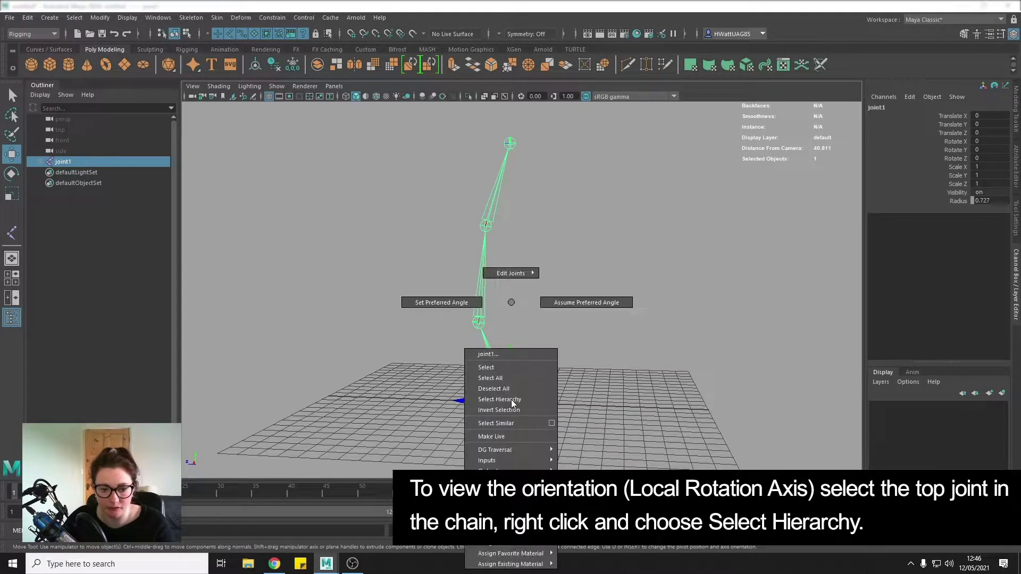
pyautogui.click(501, 400)
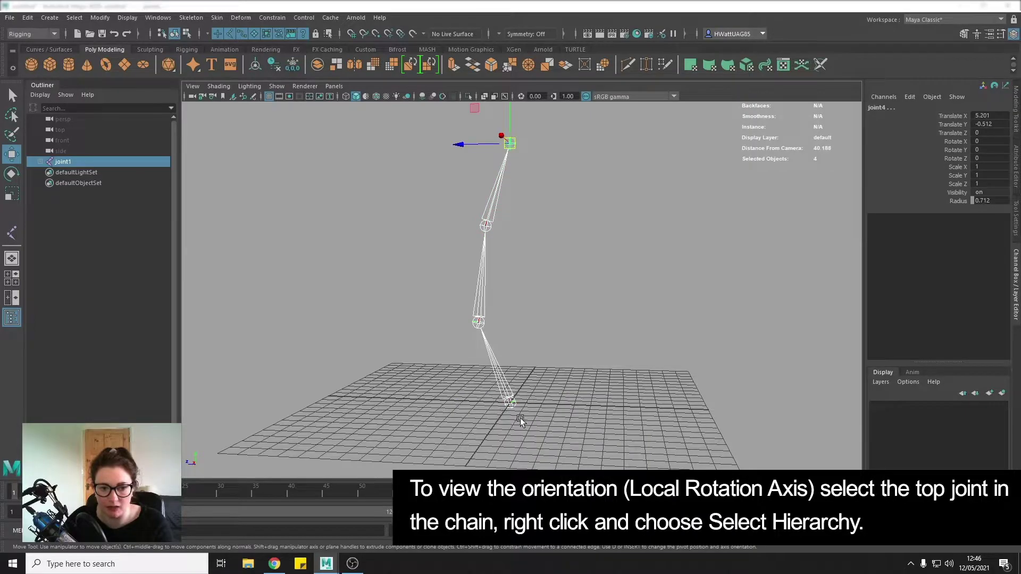
pyautogui.click(126, 18)
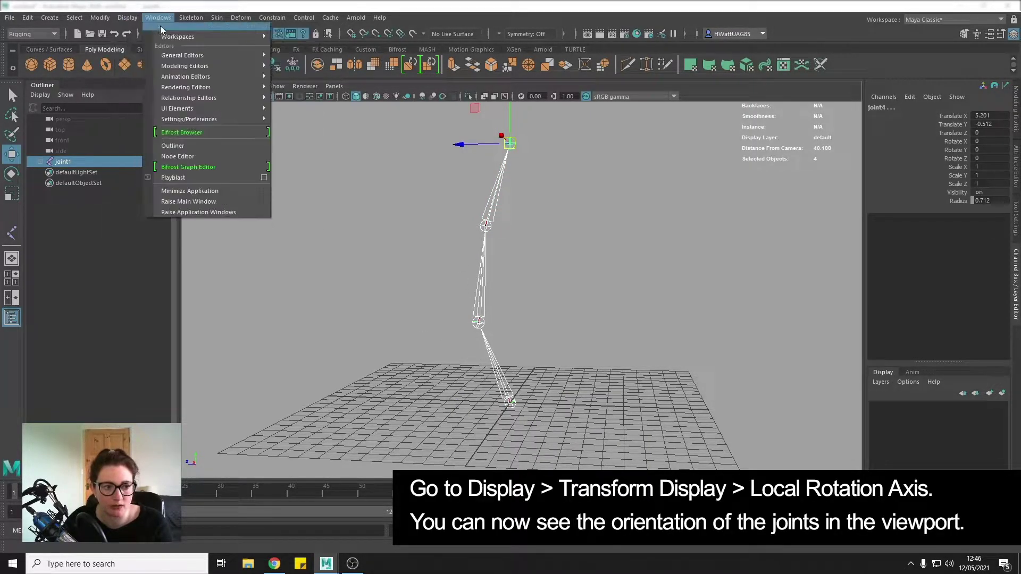
pyautogui.moveTo(158, 141)
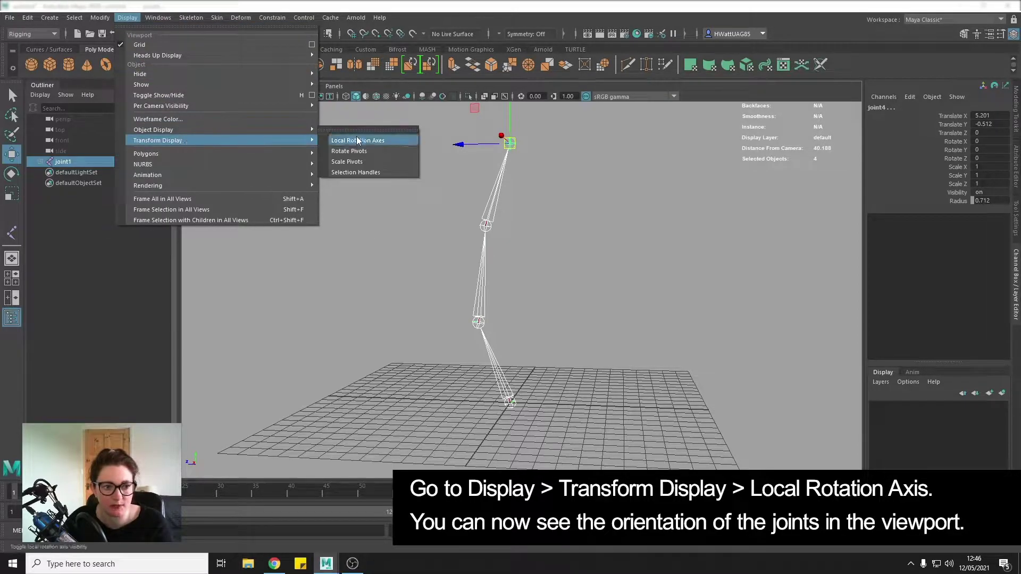
pyautogui.click(383, 139)
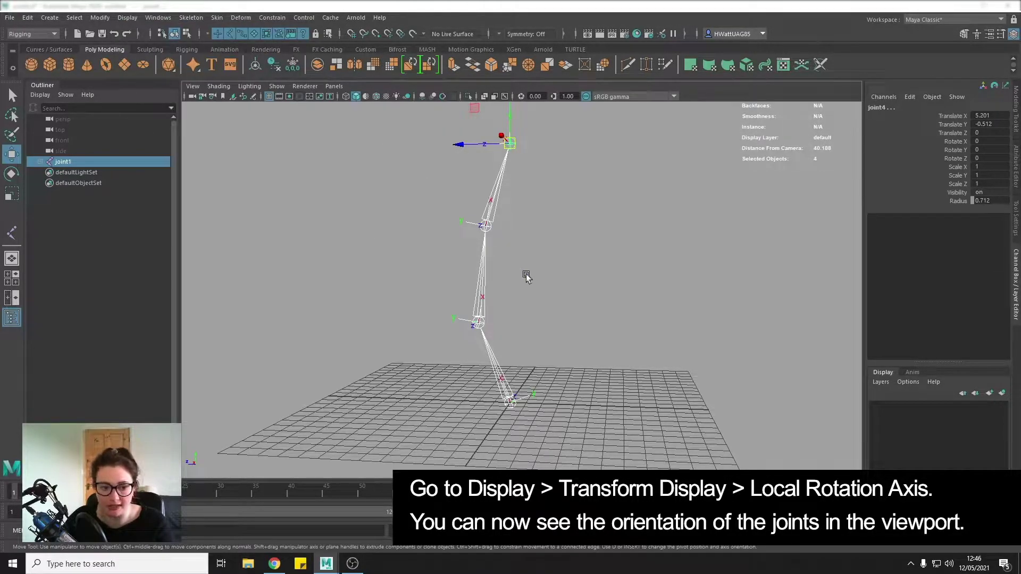
pyautogui.click(543, 283)
pyautogui.moveTo(572, 331)
pyautogui.keyDown('alt'); pyautogui.mouseDown()
pyautogui.moveTo(511, 317)
pyautogui.moveTo(659, 317)
pyautogui.moveTo(453, 312)
pyautogui.moveTo(511, 320)
pyautogui.moveTo(511, 338)
pyautogui.moveTo(492, 325)
pyautogui.moveTo(586, 306)
pyautogui.moveTo(550, 303)
pyautogui.moveTo(602, 309)
pyautogui.mouseUp(); pyautogui.keyUp('alt')
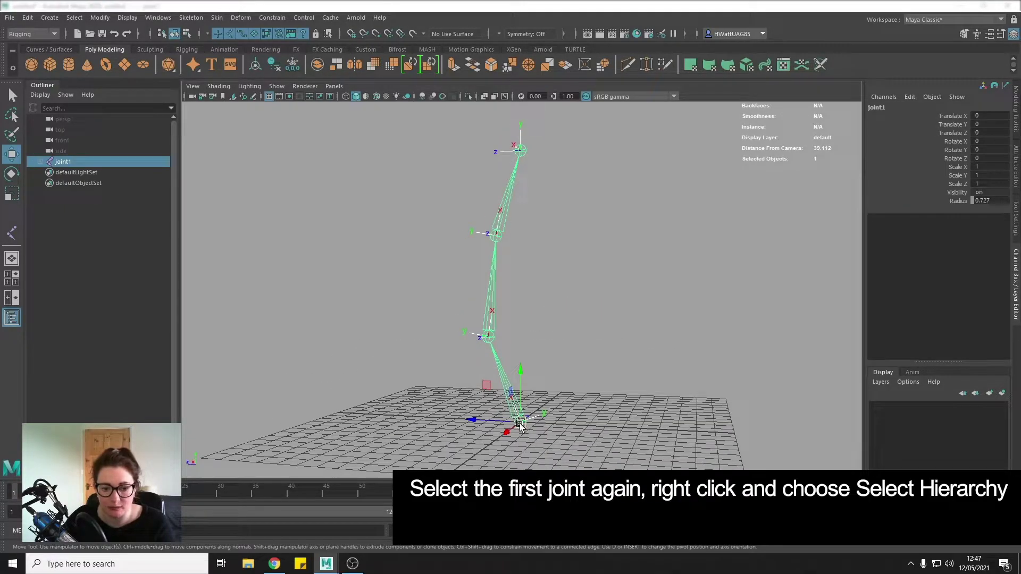
# Step: Select the joint1 hierarchy and open Orient Joint options with Orient Joint to World off
pyautogui.rightClick(521, 425)
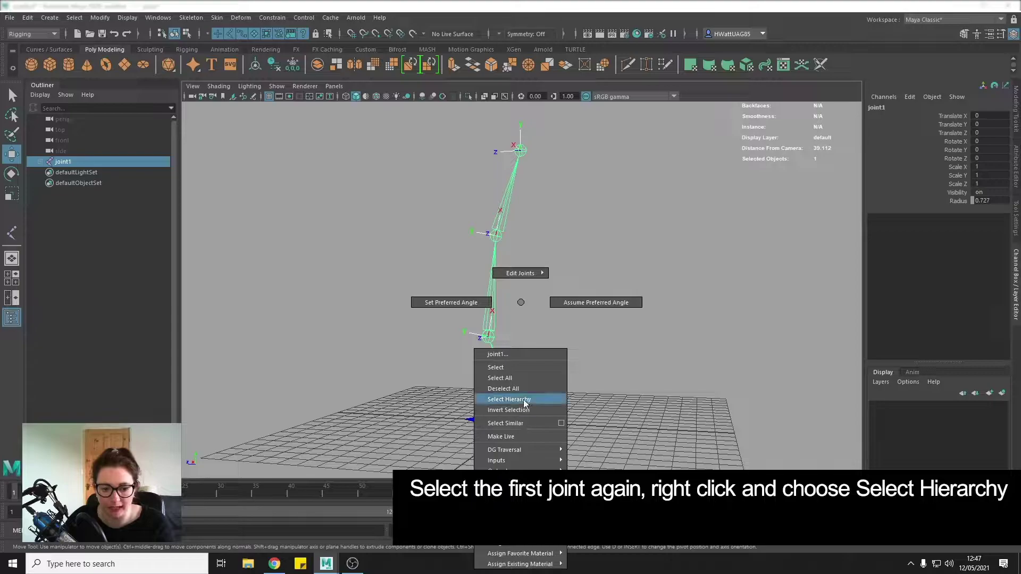
pyautogui.click(524, 404)
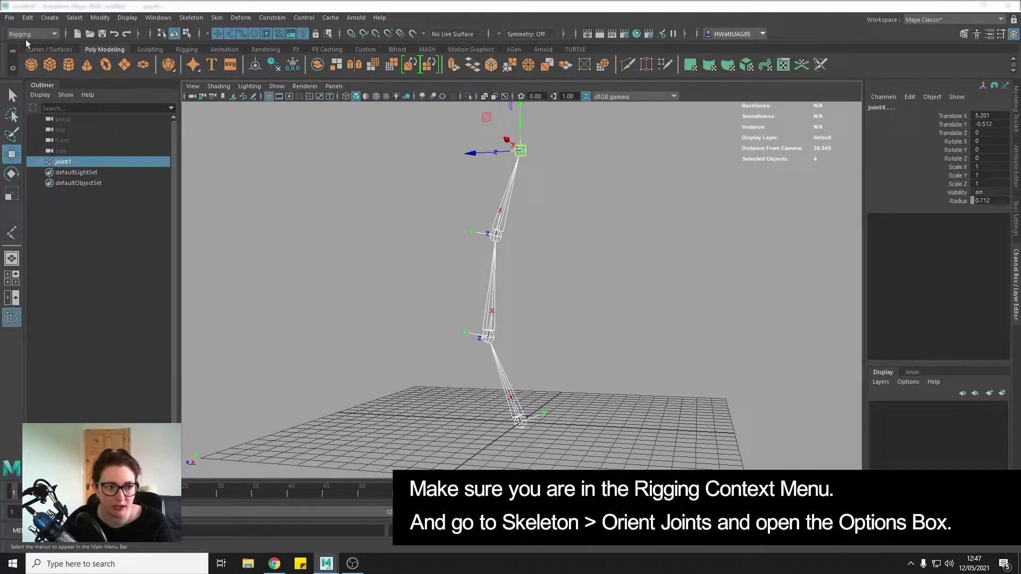
pyautogui.click(196, 17)
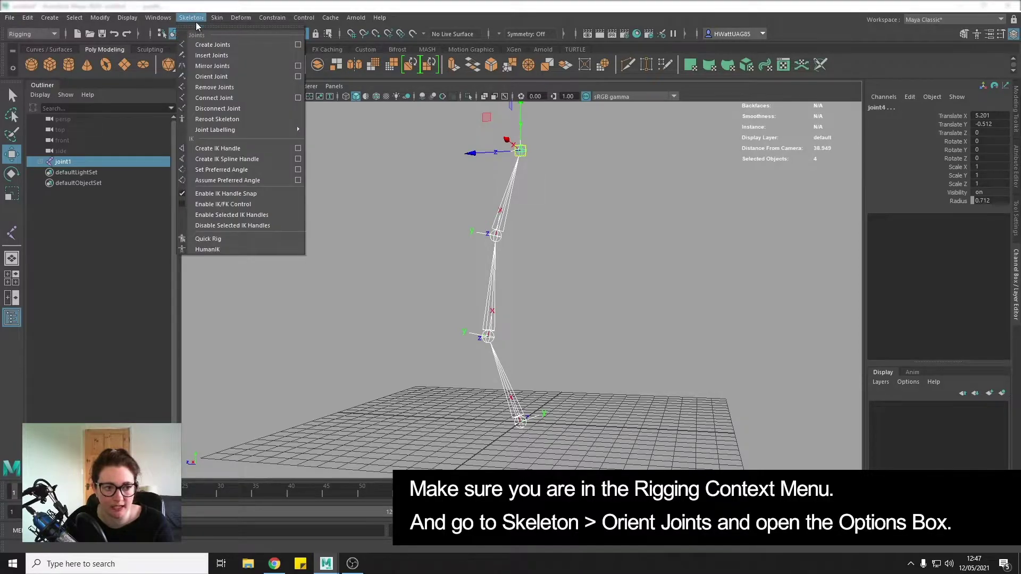
pyautogui.click(297, 77)
pyautogui.moveTo(721, 100)
pyautogui.mouseDown()
pyautogui.moveTo(690, 142)
pyautogui.moveTo(736, 147)
pyautogui.mouseUp()
pyautogui.click(698, 184)
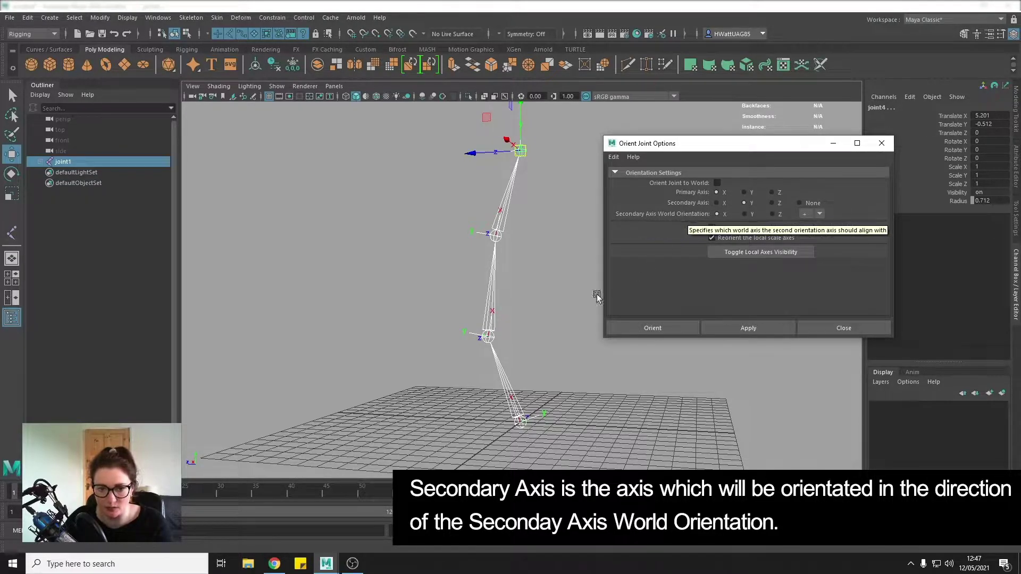
# Step: Apply orientation with Primary X, Secondary Z toward world X, then review the axes
pyautogui.keyDown('alt'); pyautogui.moveTo(597, 295); pyautogui.dragTo(786, 250); pyautogui.keyUp('alt')
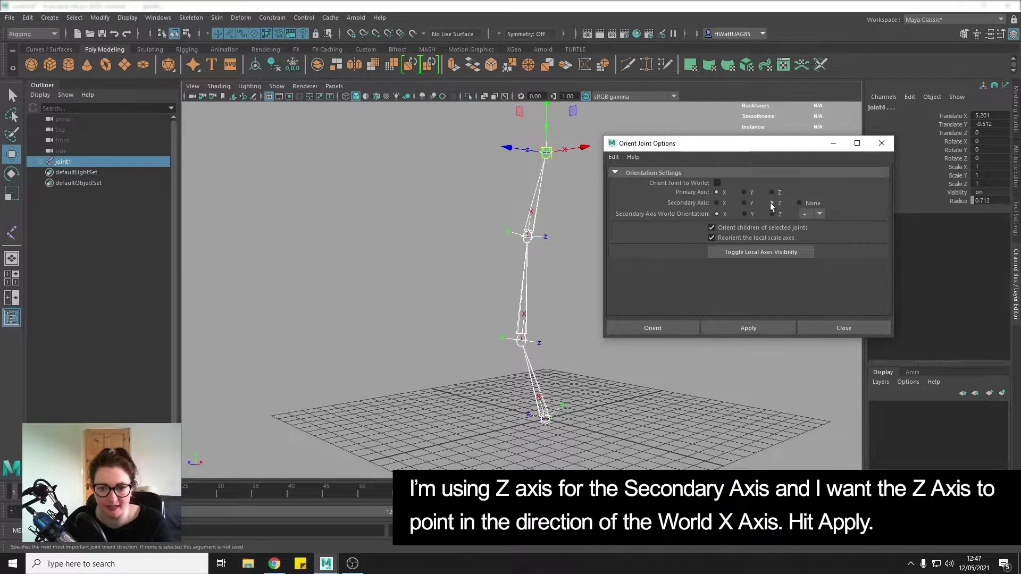
pyautogui.keyDown('alt'); pyautogui.moveTo(615, 417); pyautogui.dragTo(528, 345); pyautogui.keyUp('alt')
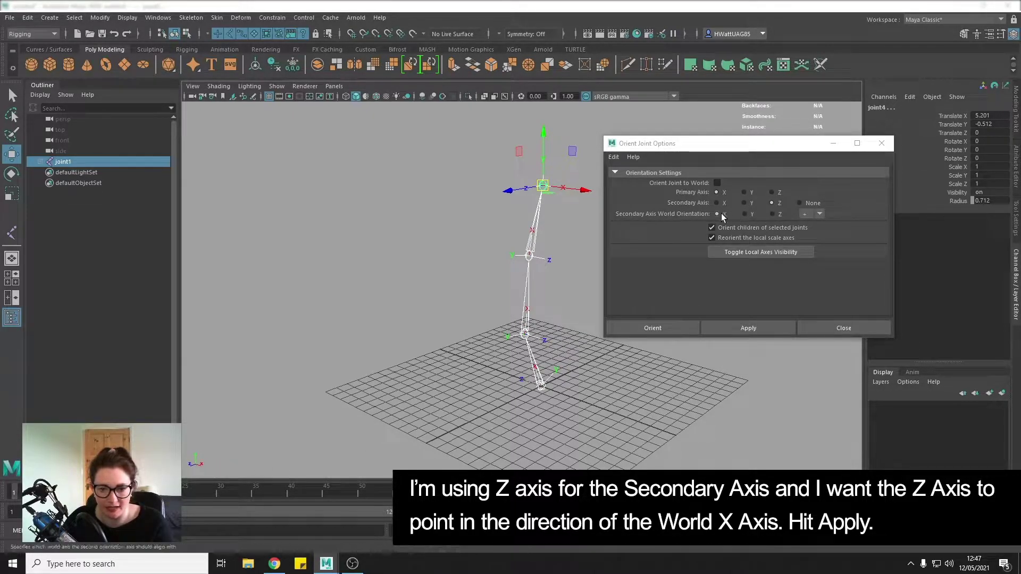
pyautogui.click(771, 203)
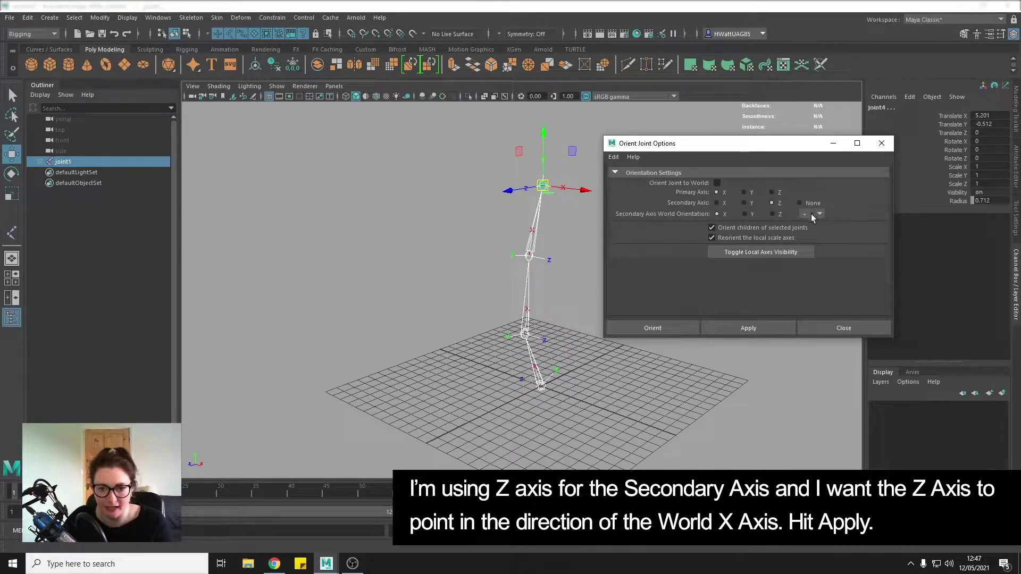
pyautogui.click(744, 328)
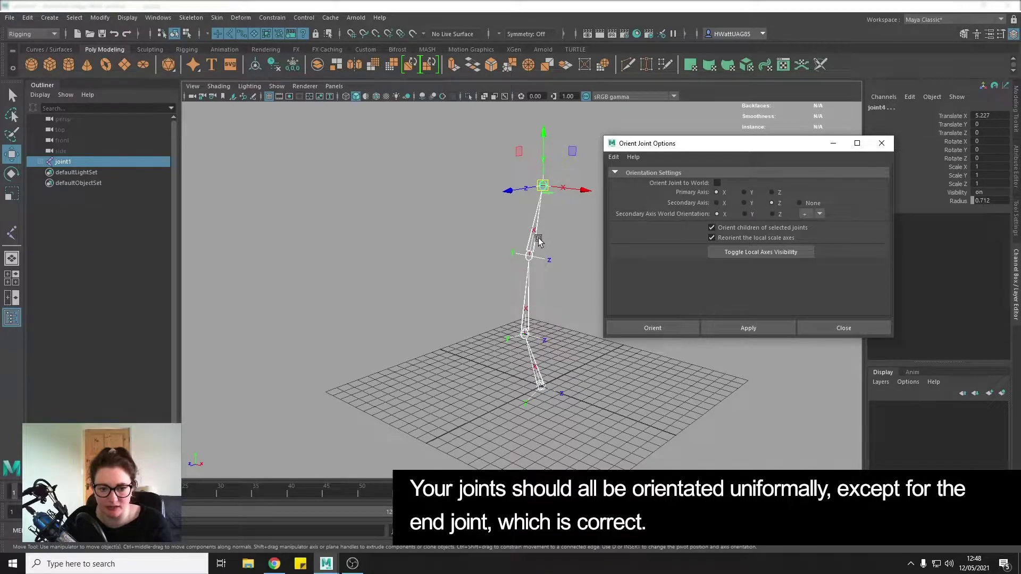
pyautogui.click(558, 304)
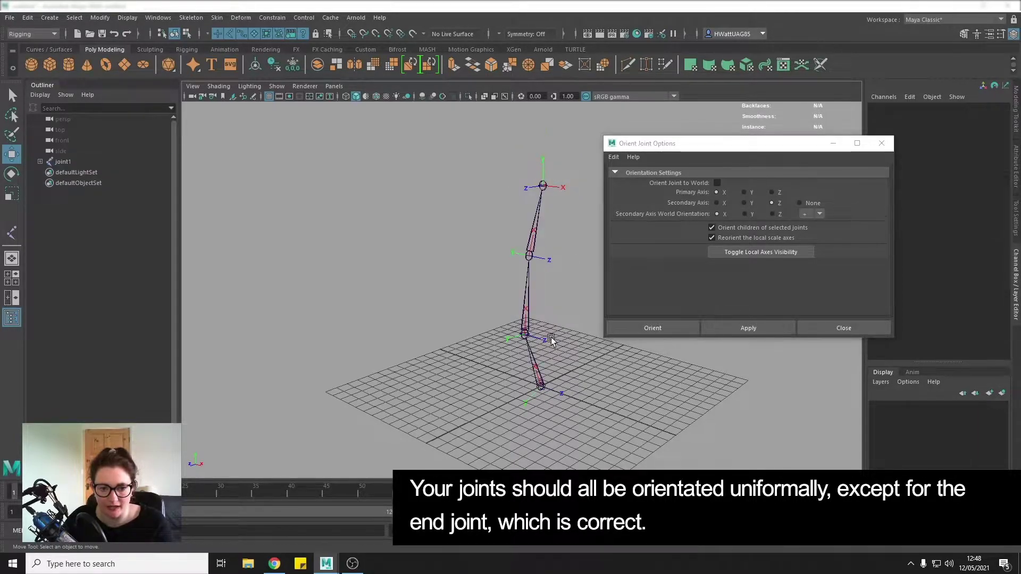
pyautogui.moveTo(615, 359)
pyautogui.keyDown('alt'); pyautogui.mouseDown()
pyautogui.moveTo(546, 365)
pyautogui.moveTo(505, 338)
pyautogui.mouseUp(); pyautogui.keyUp('alt')
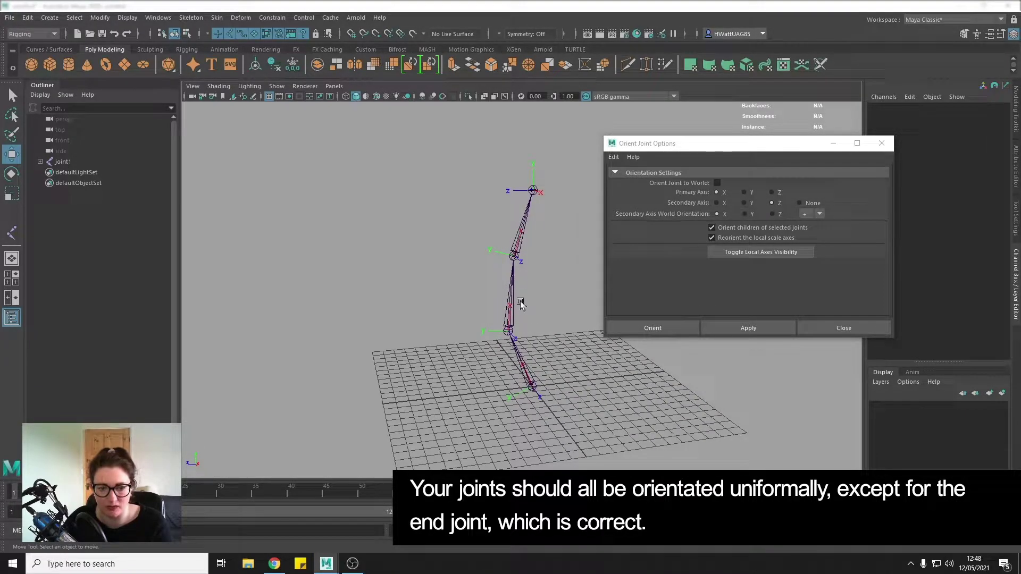
# Step: Orient joint4 to the world and close the Orient Joint Options window
pyautogui.click(531, 189)
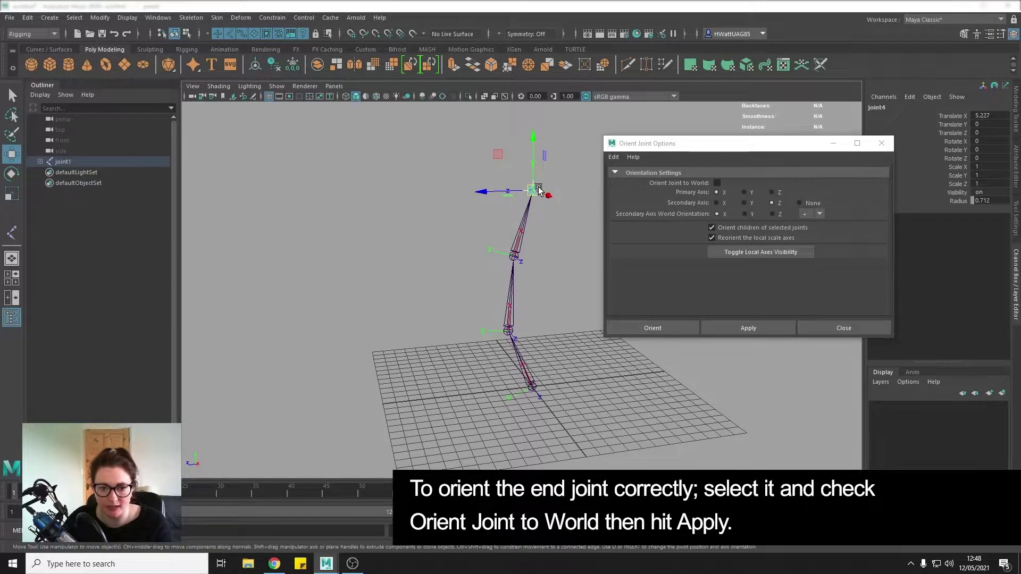
pyautogui.click(716, 183)
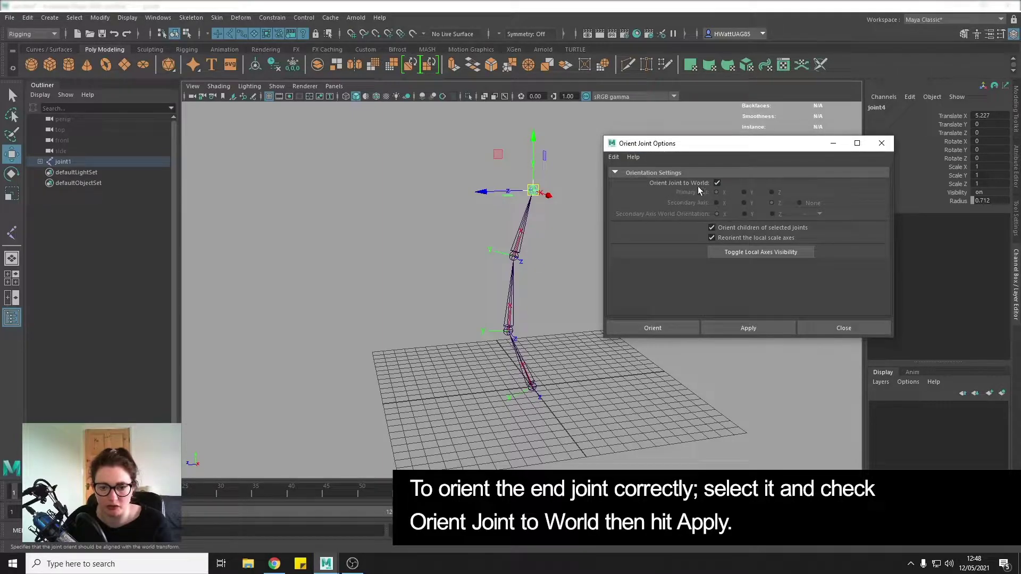
pyautogui.click(748, 329)
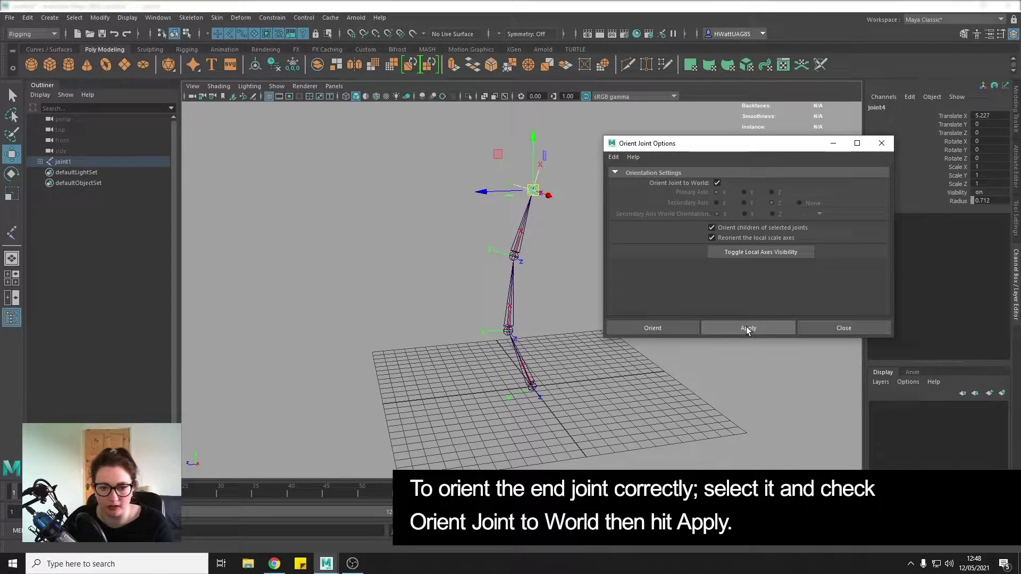
pyautogui.click(826, 329)
pyautogui.click(671, 315)
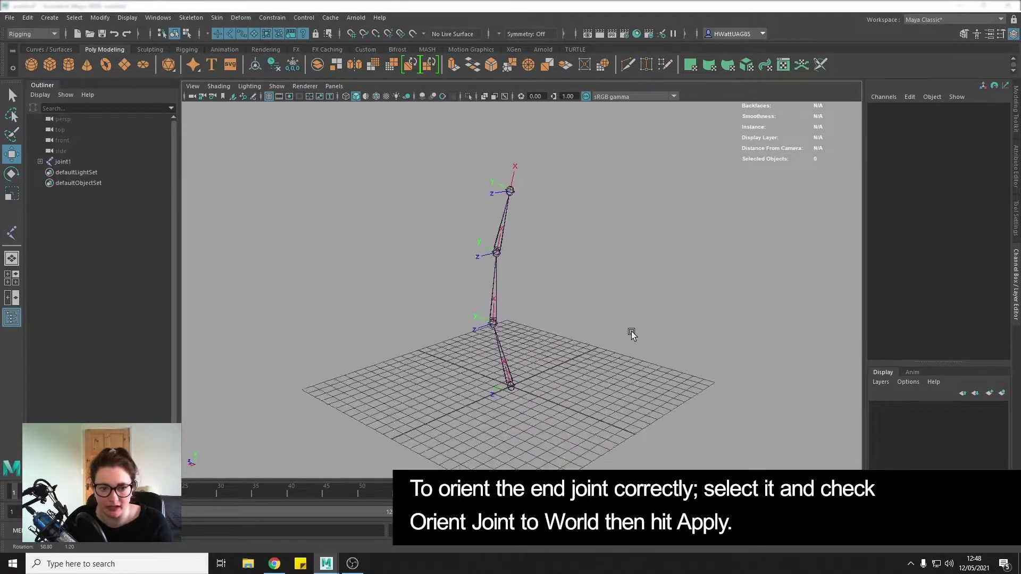
# Step: Select the joint1 hierarchy and toggle Local Rotation Axes display off
pyautogui.keyDown('alt'); pyautogui.moveTo(647, 345); pyautogui.dragTo(598, 321); pyautogui.keyUp('alt')
pyautogui.click(521, 302)
pyautogui.moveTo(521, 303); pyautogui.dragTo(520, 387, button='right')
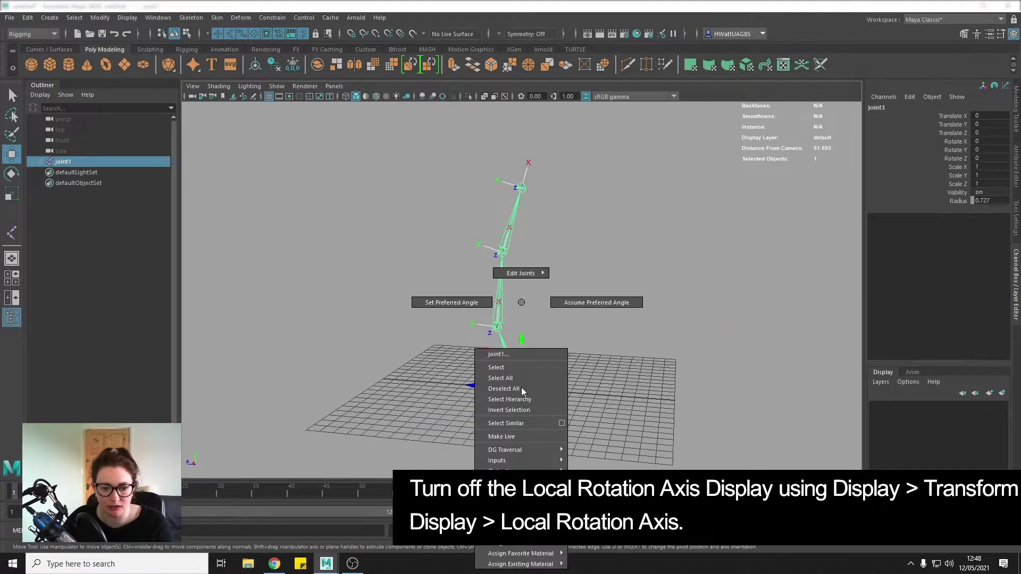
pyautogui.click(524, 401)
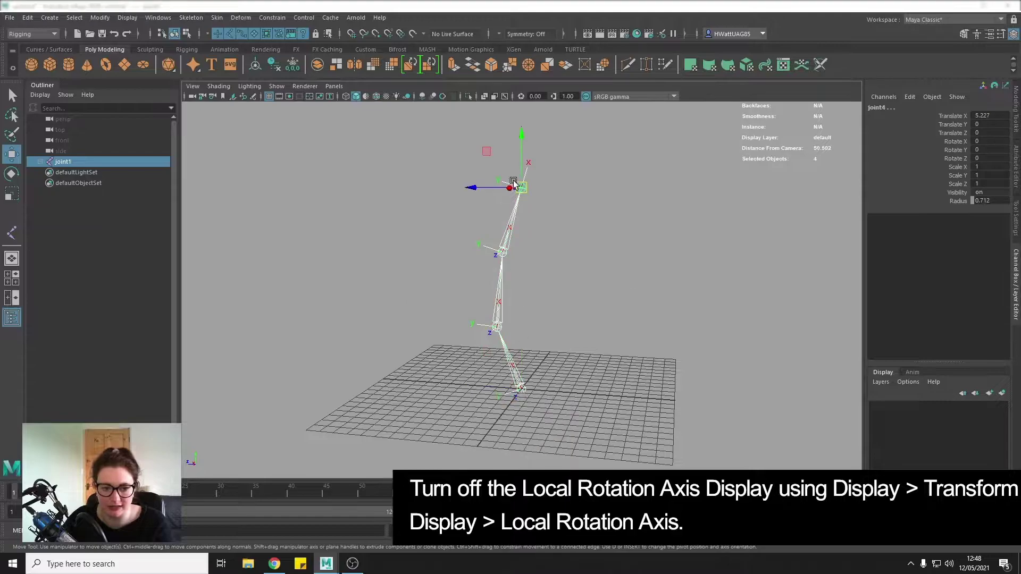
pyautogui.click(127, 18)
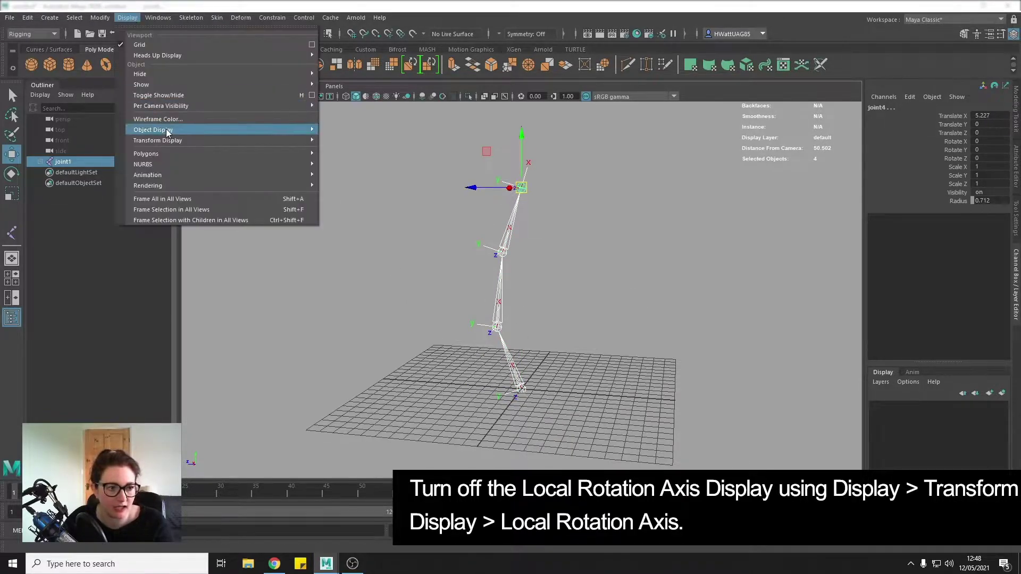
pyautogui.moveTo(158, 140)
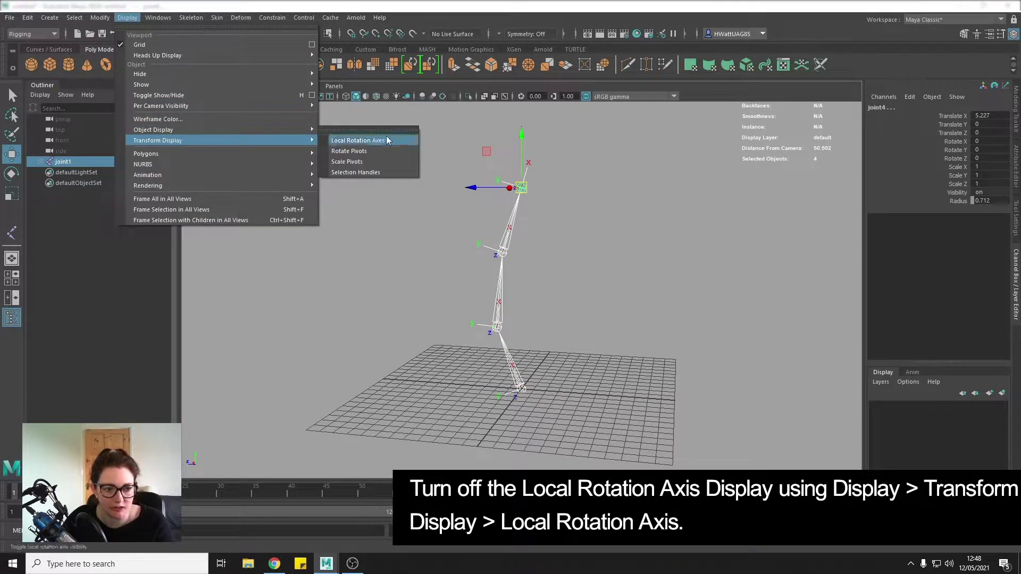
pyautogui.click(388, 140)
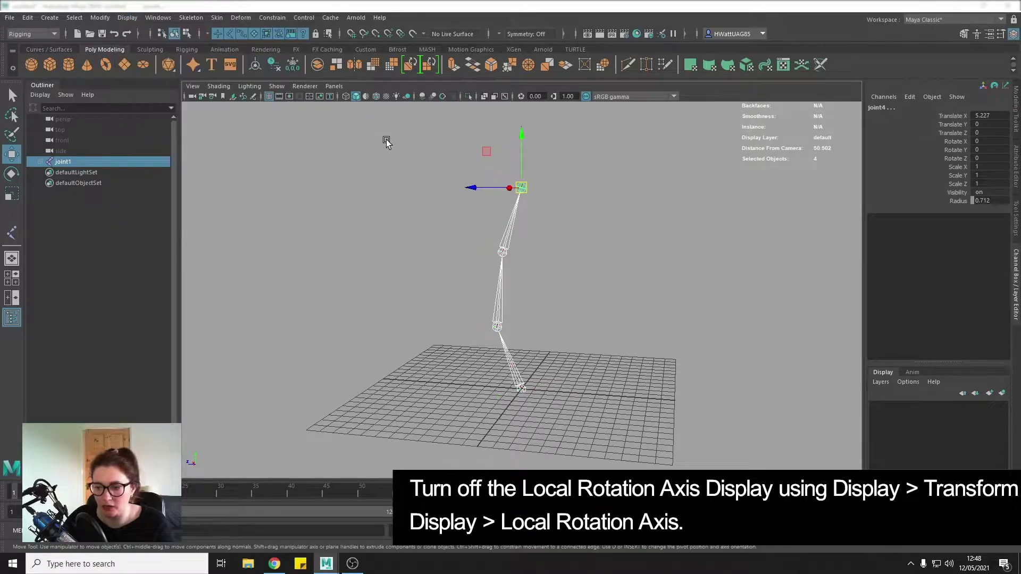
pyautogui.click(583, 323)
pyautogui.moveTo(644, 361)
pyautogui.keyDown('alt'); pyautogui.mouseDown()
pyautogui.moveTo(506, 342)
pyautogui.moveTo(589, 312)
pyautogui.mouseUp(); pyautogui.keyUp('alt')
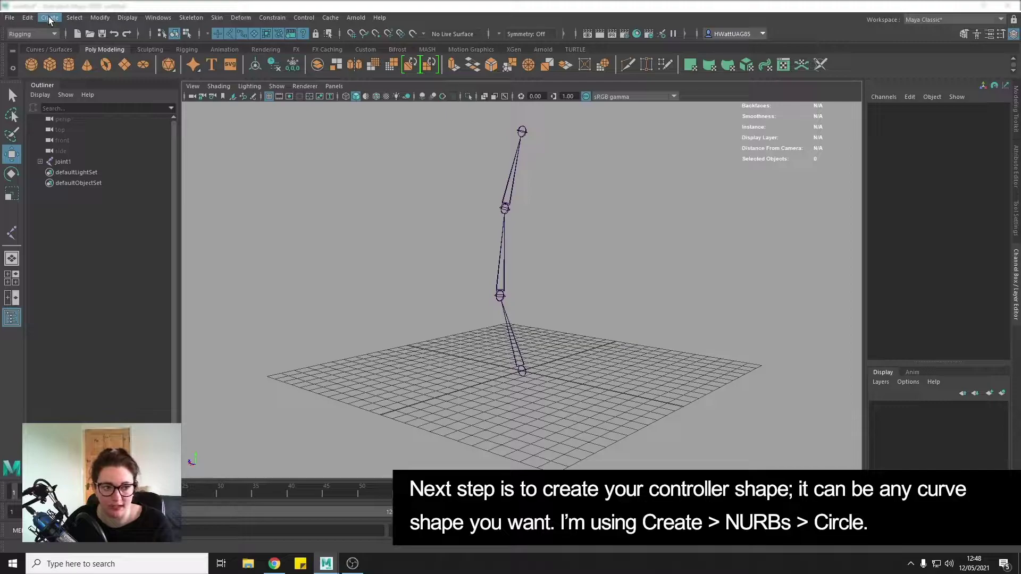
# Step: Create a NURBS circle and rename nurbsCircle1 to joint1_ctrl
pyautogui.click(48, 17)
pyautogui.moveTo(79, 45)
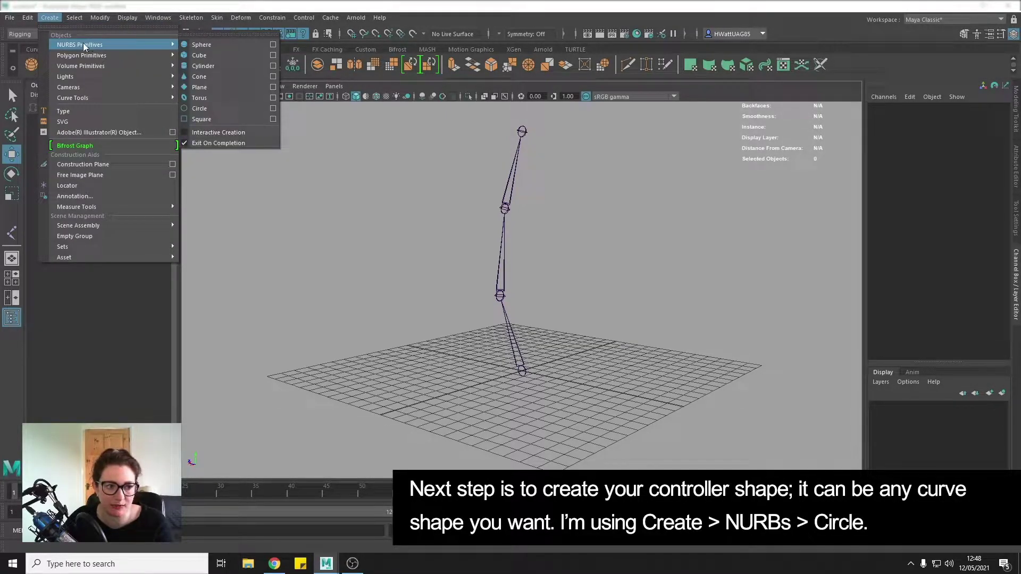
pyautogui.click(217, 106)
pyautogui.moveTo(586, 324)
pyautogui.keyDown('alt'); pyautogui.mouseDown()
pyautogui.moveTo(606, 360)
pyautogui.moveTo(570, 401)
pyautogui.moveTo(542, 341)
pyautogui.mouseUp(); pyautogui.keyUp('alt')
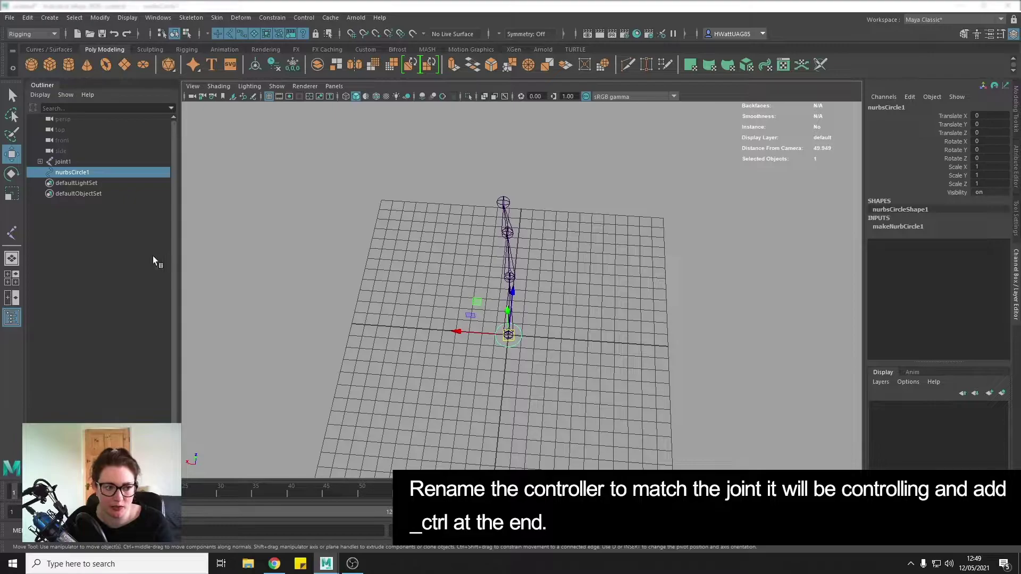
pyautogui.doubleClick(85, 174)
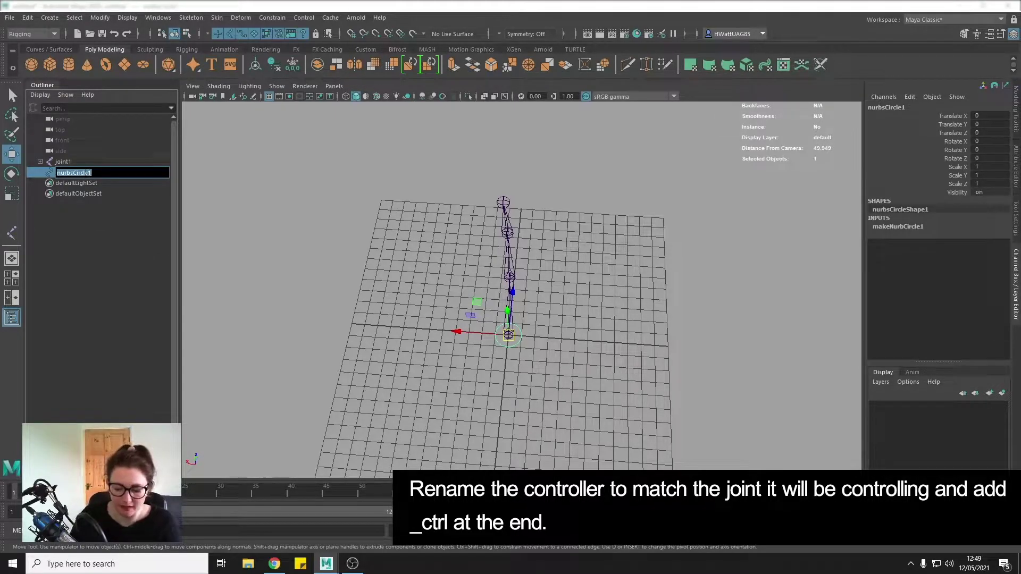
pyautogui.write('joint1_')
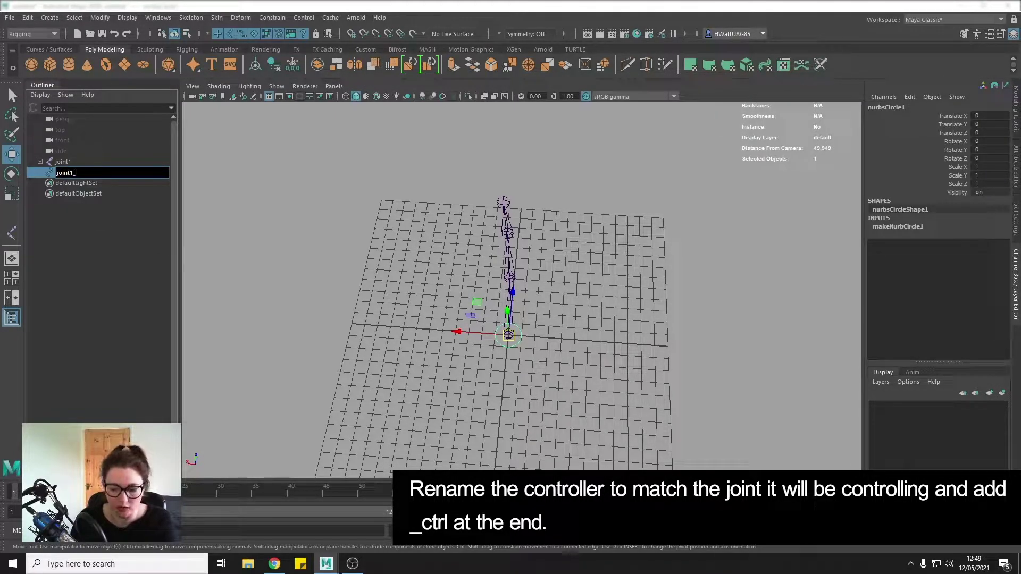
pyautogui.write('ctrl')
pyautogui.press('Return')
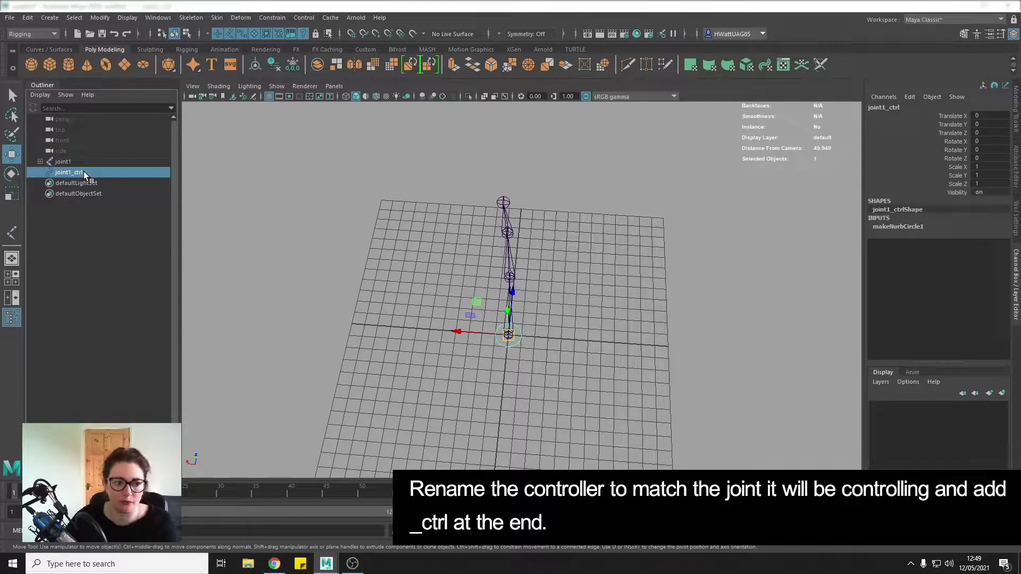
pyautogui.keyDown('alt'); pyautogui.moveTo(478, 376); pyautogui.dragTo(540, 339); pyautogui.keyUp('alt')
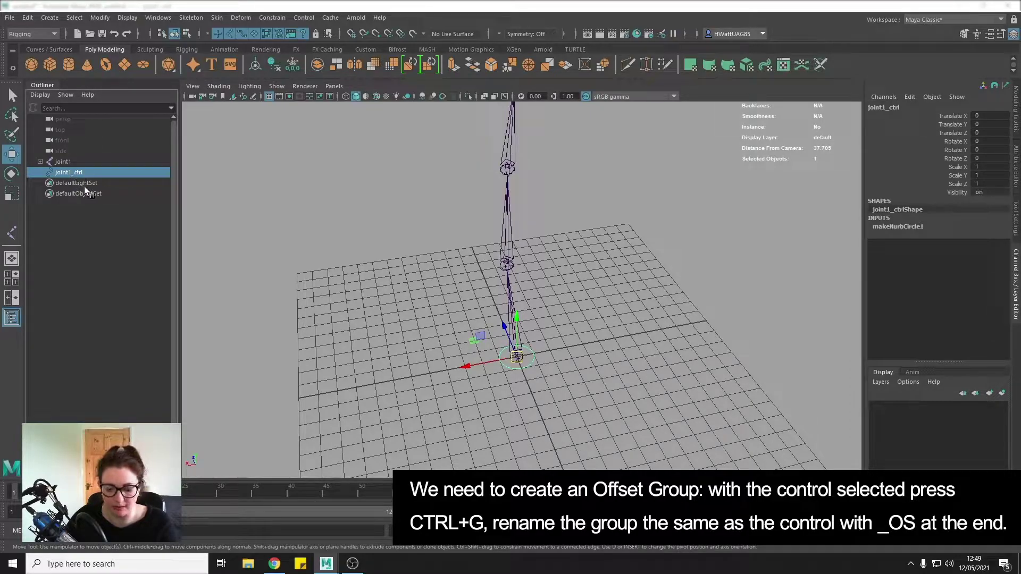
# Step: Group joint1_ctrl with Ctrl+G and rename the group joint1_ctrl_OS
pyautogui.hotkey('ctrl', 'g')
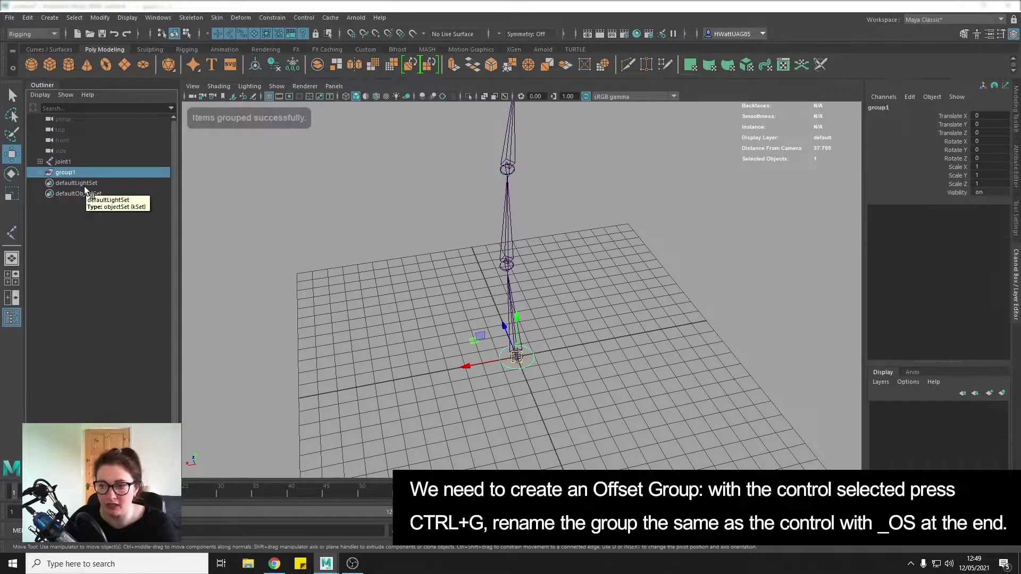
pyautogui.click(40, 173)
pyautogui.doubleClick(79, 173)
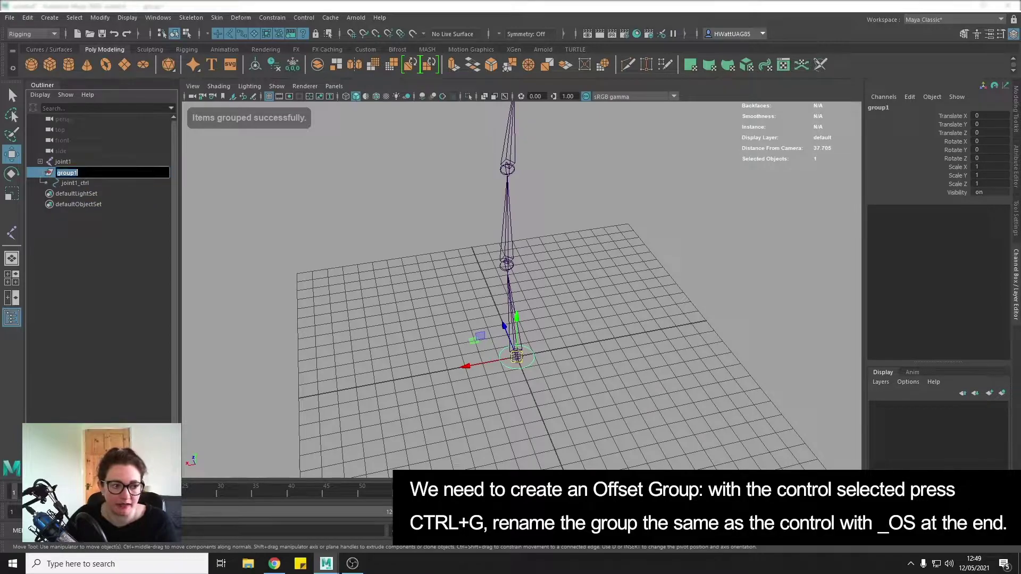
pyautogui.write('joint1_ctrl_O')
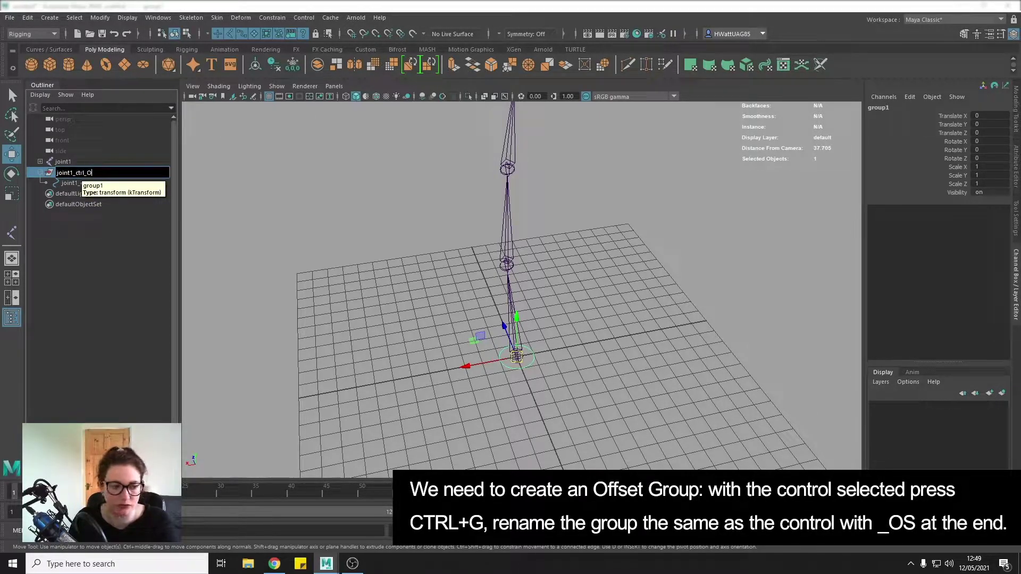
pyautogui.write('S')
pyautogui.press('Return')
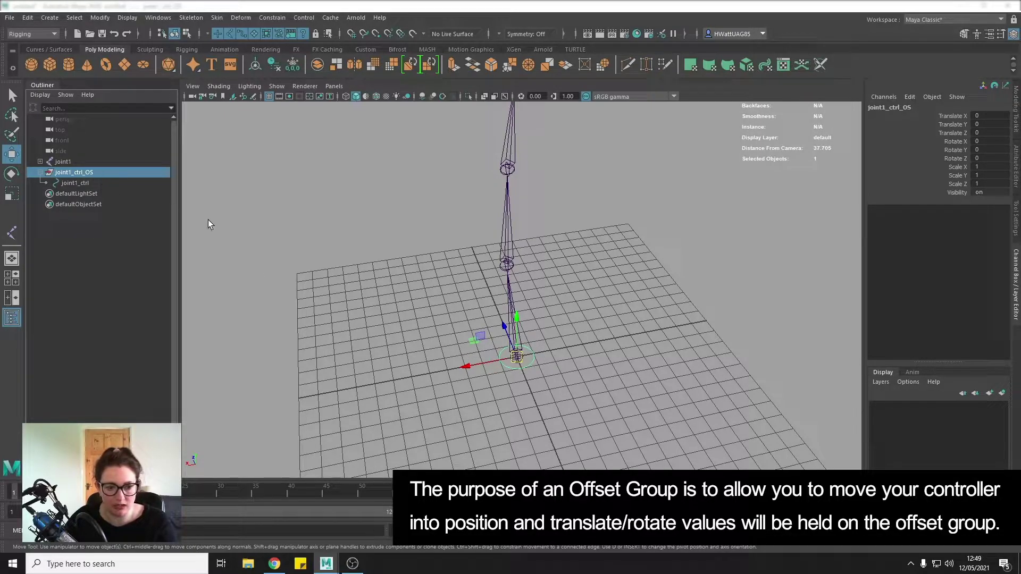
# Step: Test-move the offset group, undo the move, and check joint1_ctrl
pyautogui.moveTo(517, 357)
pyautogui.mouseDown()
pyautogui.moveTo(509, 268)
pyautogui.moveTo(541, 312)
pyautogui.moveTo(446, 295)
pyautogui.moveTo(428, 277)
pyautogui.moveTo(488, 307)
pyautogui.mouseUp()
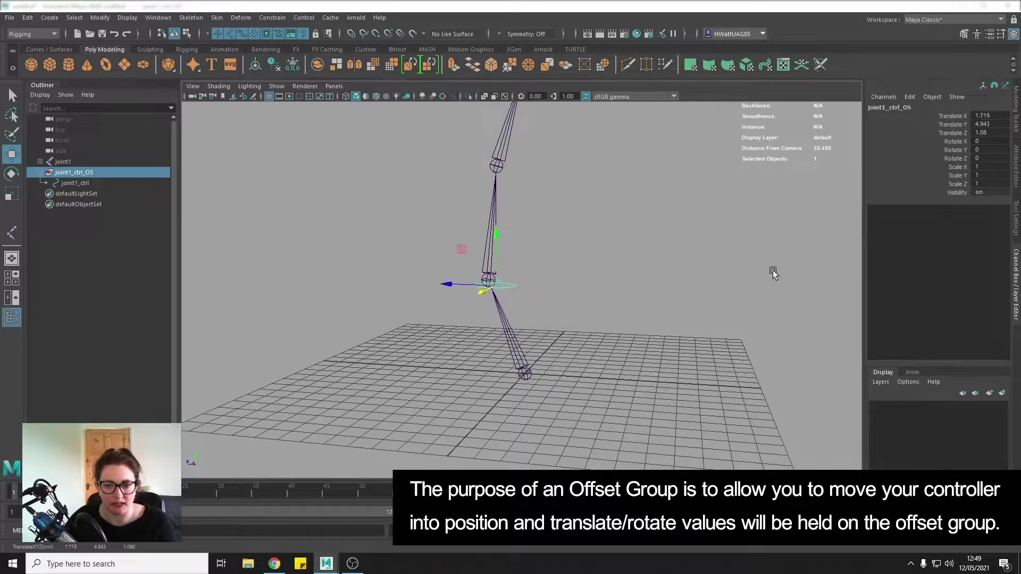
pyautogui.click(71, 183)
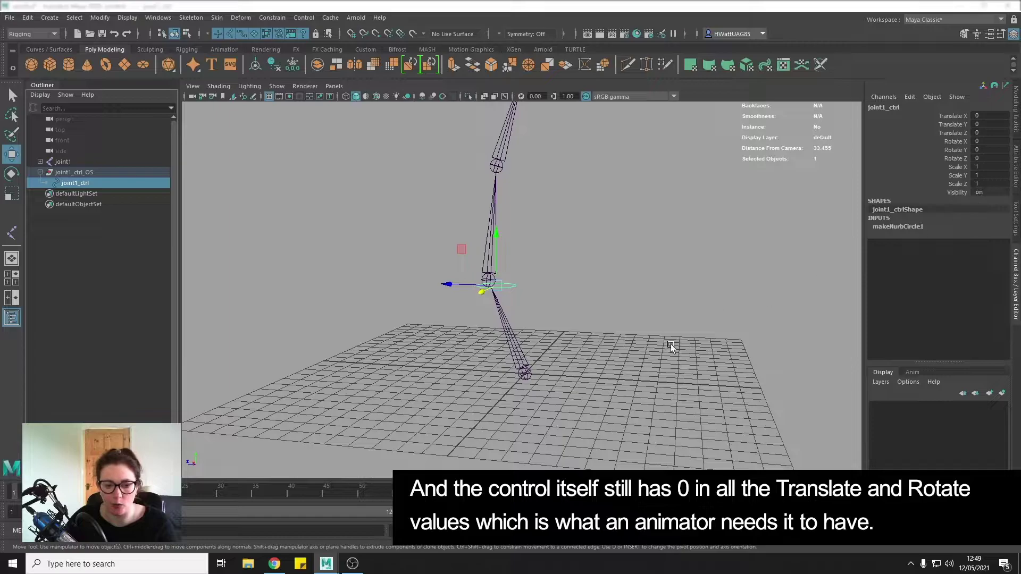
pyautogui.moveTo(671, 344)
pyautogui.keyDown('alt'); pyautogui.mouseDown()
pyautogui.moveTo(551, 362)
pyautogui.moveTo(607, 345)
pyautogui.mouseUp(); pyautogui.keyUp('alt')
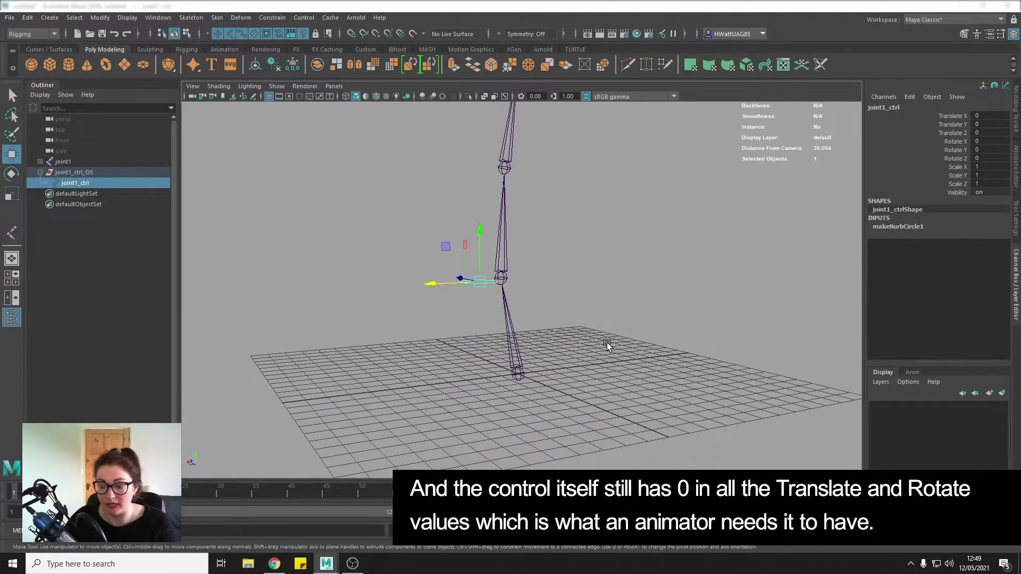
pyautogui.press('Up')
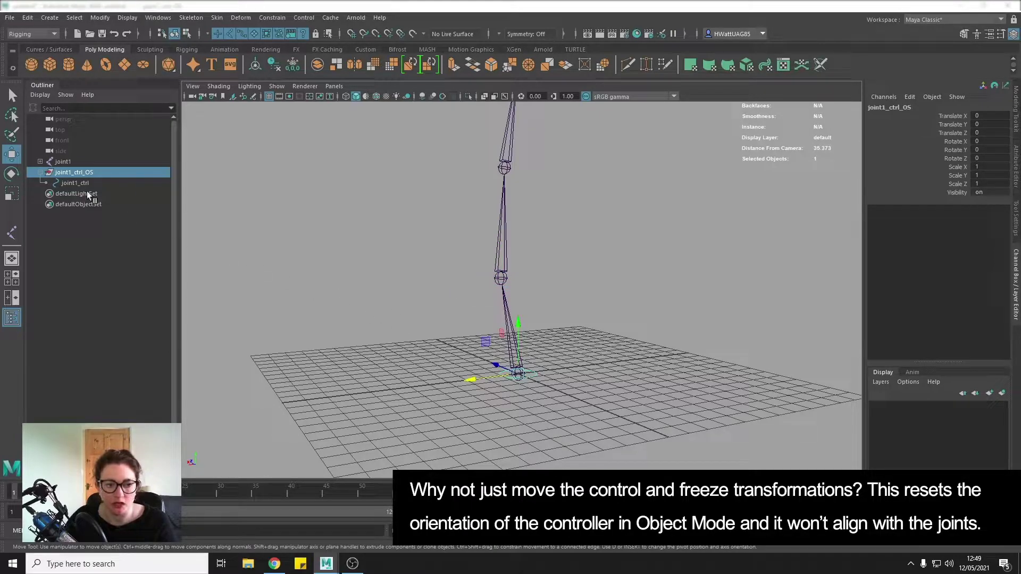
pyautogui.click(70, 184)
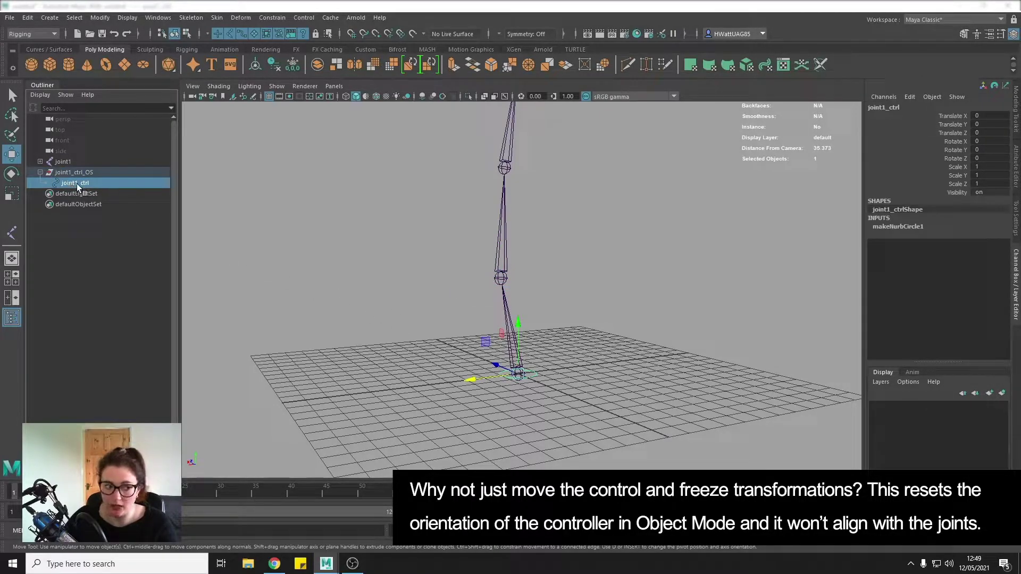
pyautogui.keyDown('alt'); pyautogui.moveTo(603, 376); pyautogui.dragTo(671, 372); pyautogui.keyUp('alt')
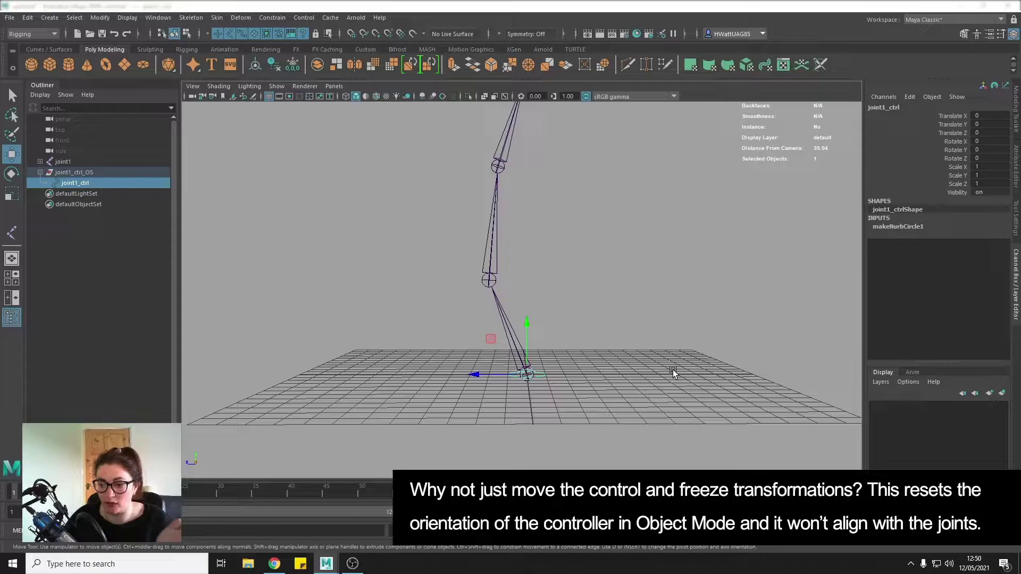
pyautogui.click(676, 360)
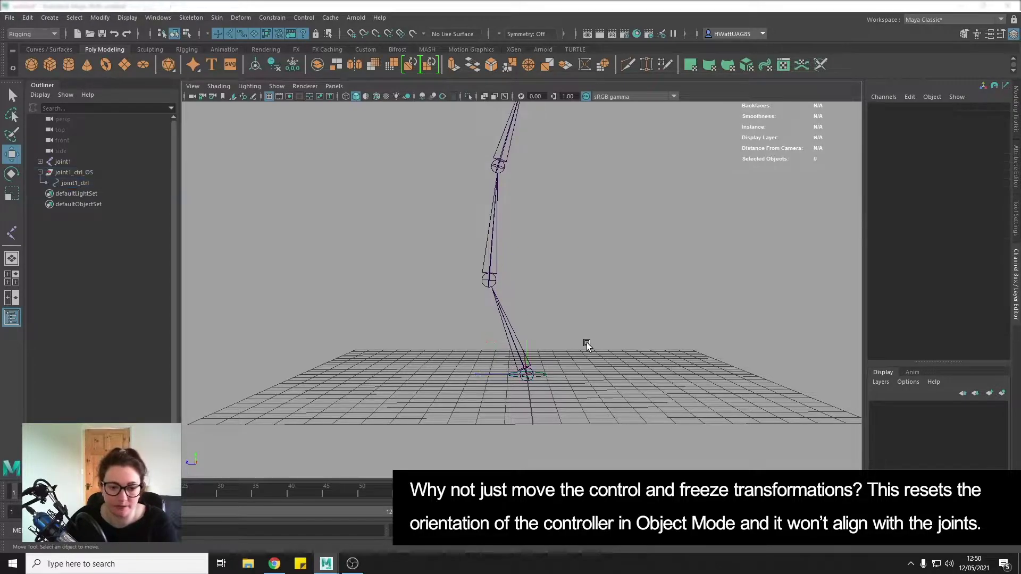
pyautogui.moveTo(588, 342)
pyautogui.keyDown('alt'); pyautogui.mouseDown()
pyautogui.moveTo(542, 322)
pyautogui.moveTo(560, 341)
pyautogui.mouseUp(); pyautogui.keyUp('alt')
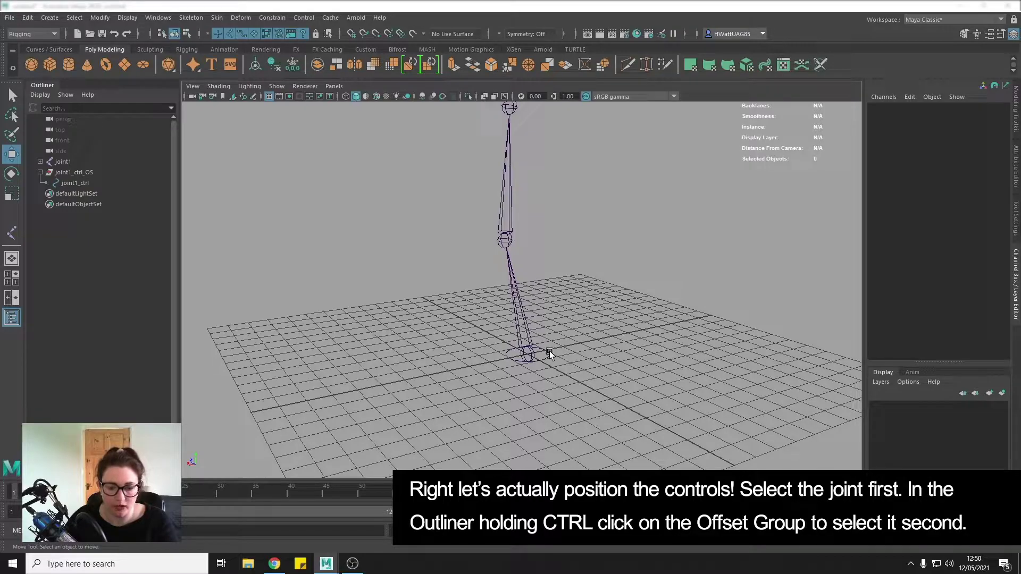
# Step: Select joint1 first, then add joint1_ctrl_OS to the selection
pyautogui.click(88, 172)
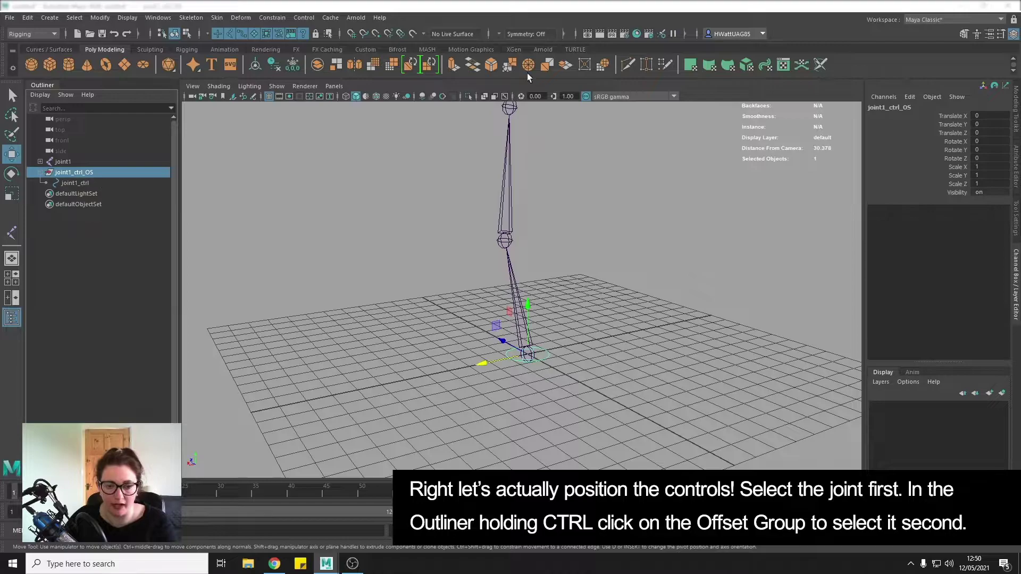
pyautogui.scroll(1, 527, 401)
pyautogui.keyDown('alt'); pyautogui.moveTo(527, 401); pyautogui.dragTo(567, 345); pyautogui.keyUp('alt')
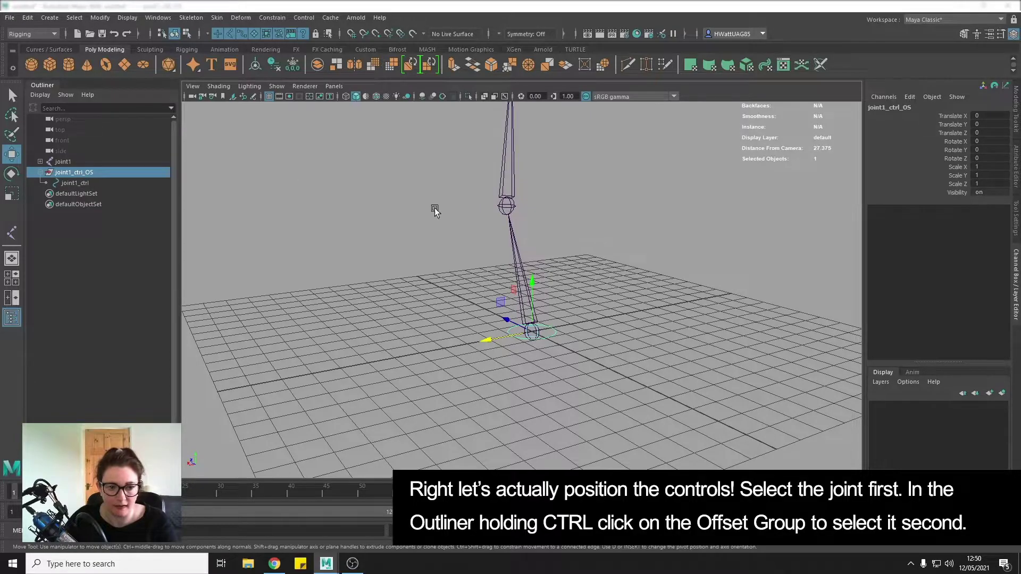
pyautogui.click(62, 161)
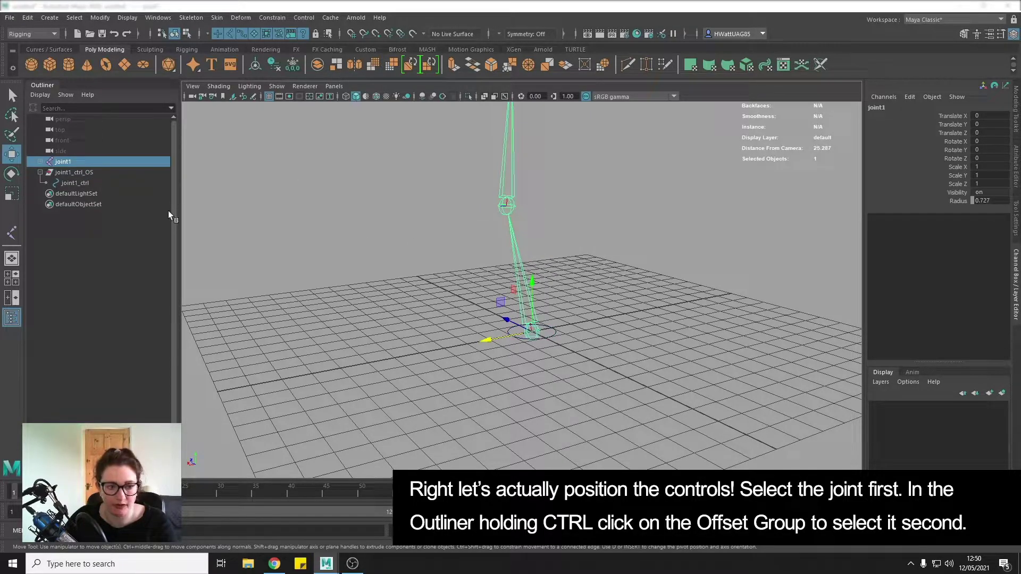
pyautogui.keyDown('ctrl'); pyautogui.click(73, 172); pyautogui.keyUp('ctrl')
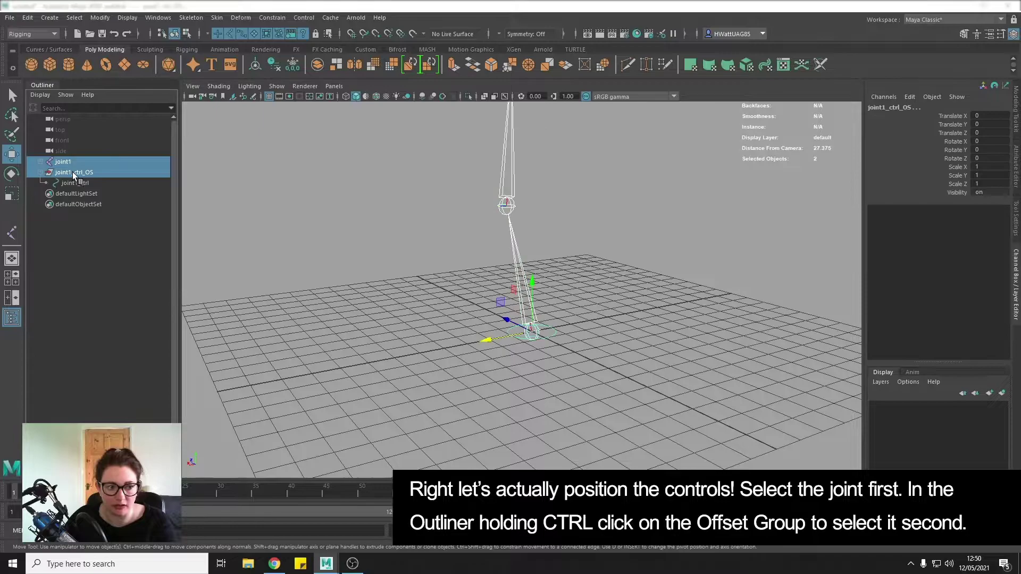
# Step: Parent-constrain joint1_ctrl_OS to joint1 with Maintain offset unticked
pyautogui.click(271, 17)
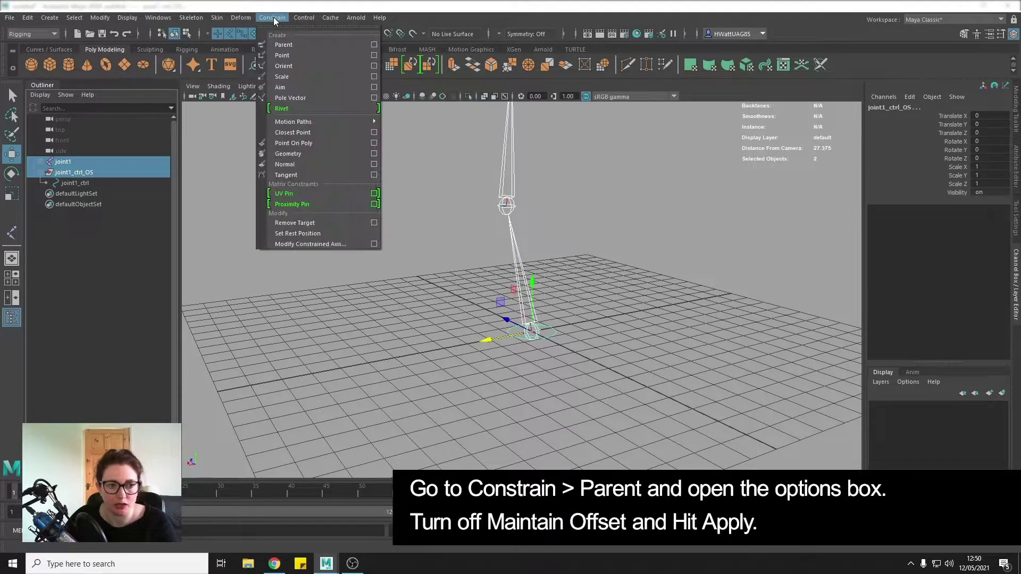
pyautogui.click(373, 43)
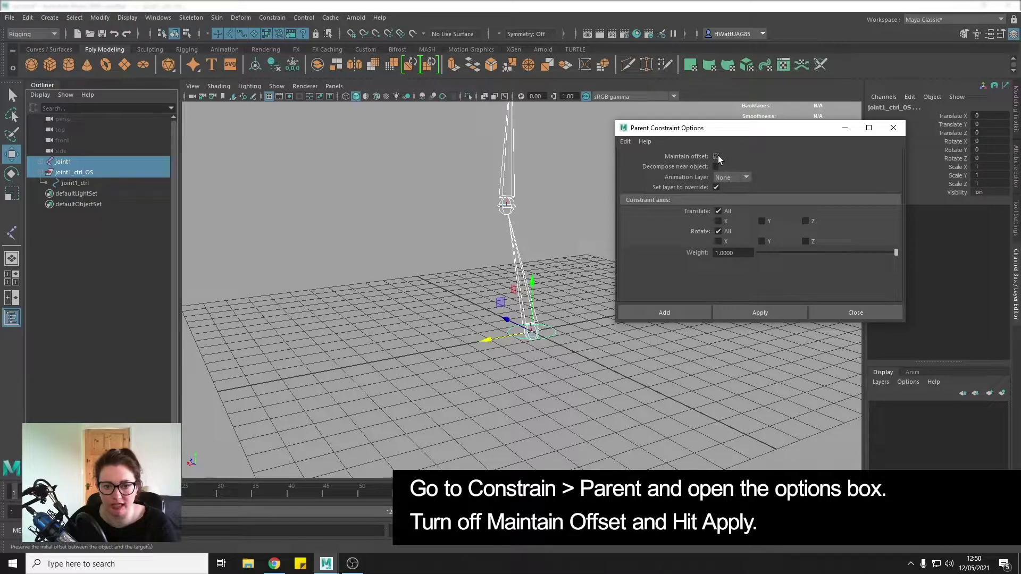
pyautogui.click(717, 157)
pyautogui.click(775, 314)
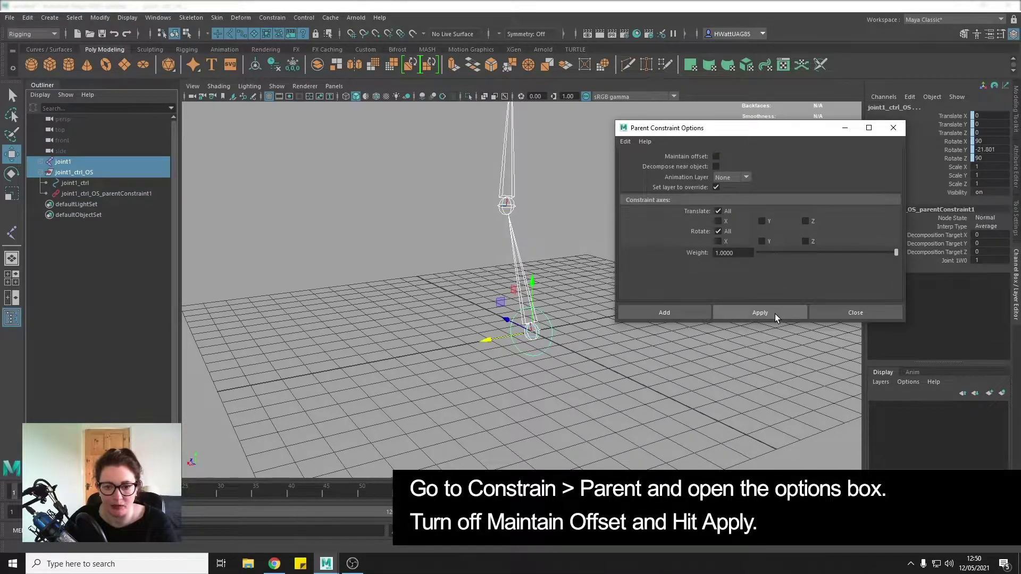
pyautogui.click(850, 314)
pyautogui.moveTo(606, 398)
pyautogui.keyDown('alt'); pyautogui.mouseDown()
pyautogui.moveTo(476, 383)
pyautogui.moveTo(504, 368)
pyautogui.mouseUp(); pyautogui.keyUp('alt')
pyautogui.click(83, 172)
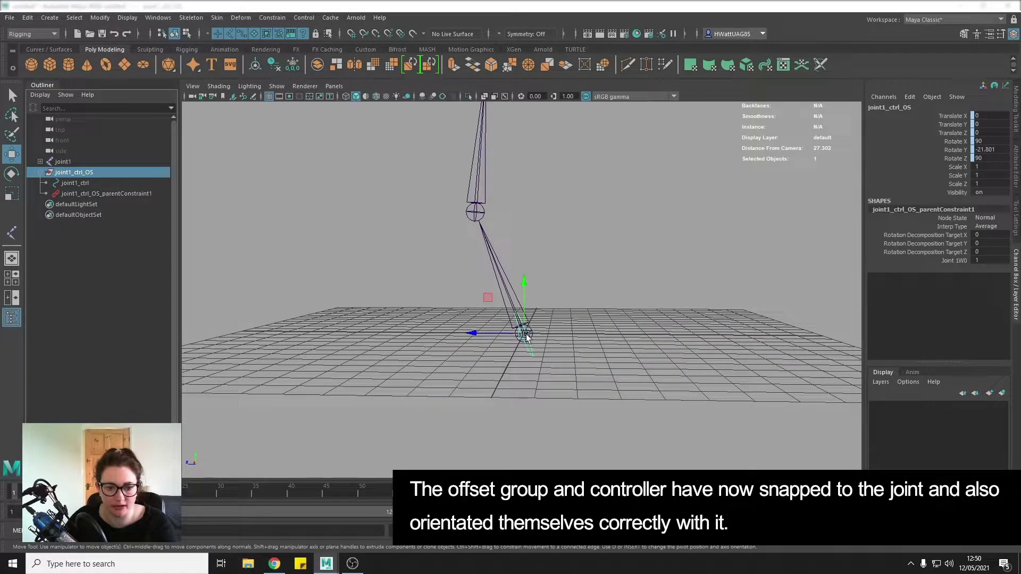
# Step: Delete joint1_ctrl_OS_parentConstraint1 and select joint1_ctrl
pyautogui.click(106, 193)
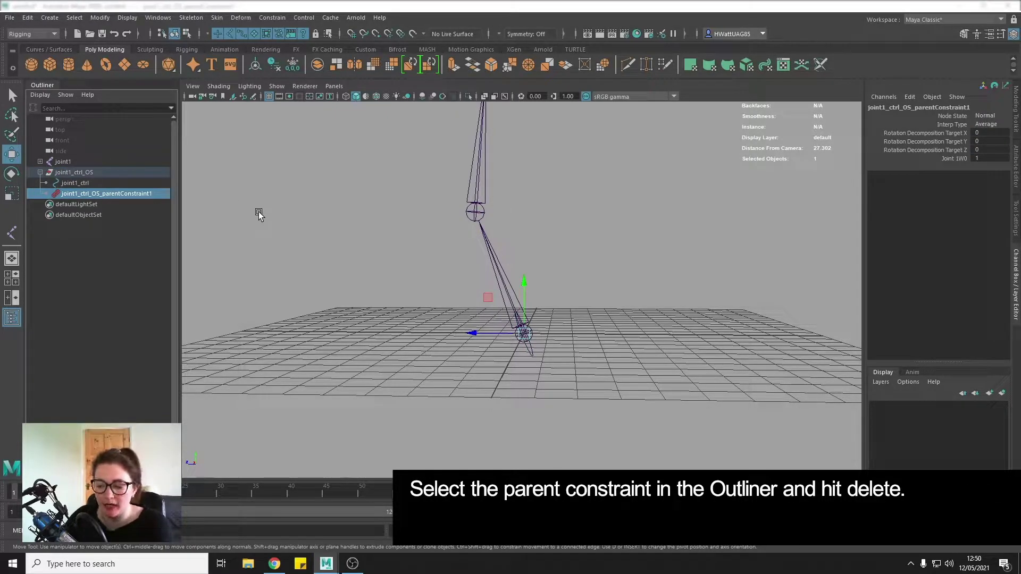
pyautogui.press('Delete')
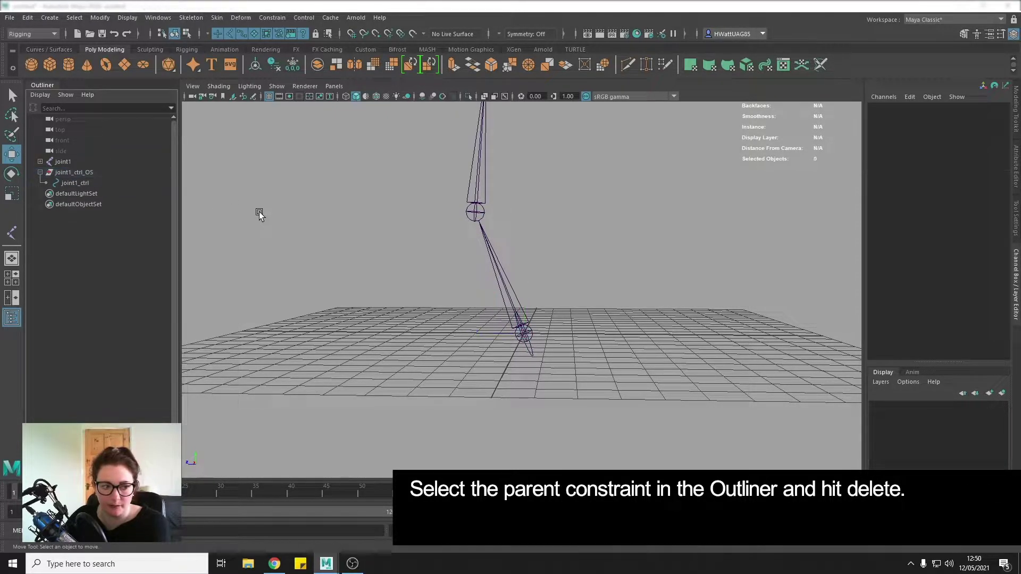
pyautogui.click(90, 185)
pyautogui.scroll(2, 559, 357)
pyautogui.scroll(3, 559, 357)
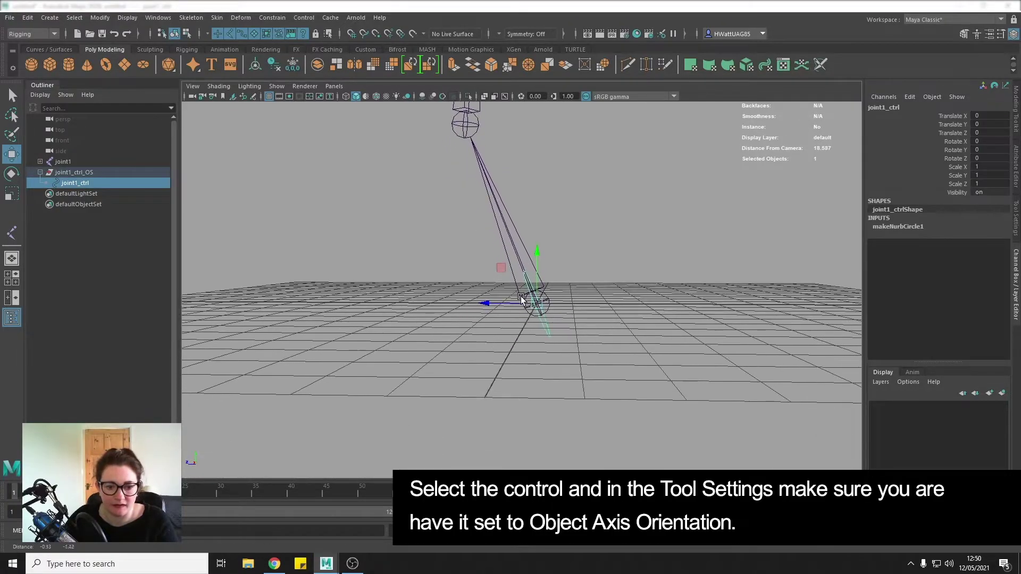
pyautogui.keyDown('alt'); pyautogui.moveTo(558, 356); pyautogui.dragTo(593, 324); pyautogui.keyUp('alt')
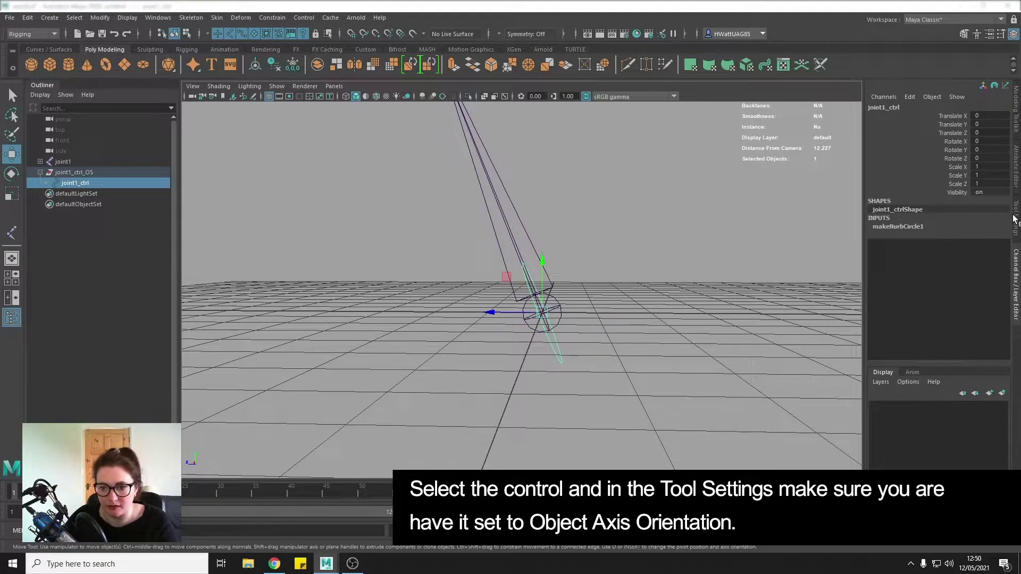
# Step: Set the Move Tool's Axis Orientation to Object and reselect joint1_ctrl
pyautogui.click(1014, 217)
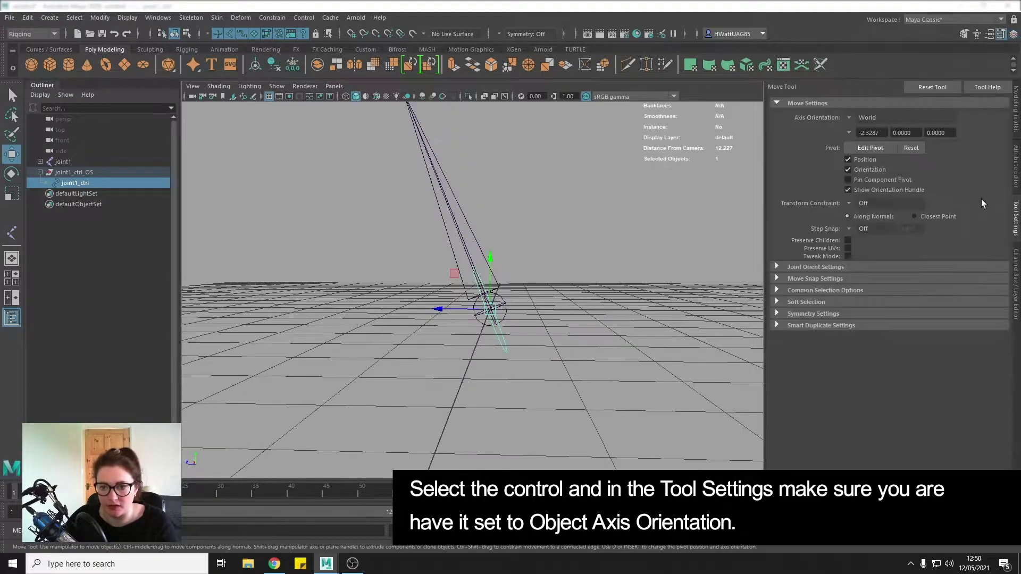
pyautogui.click(850, 117)
pyautogui.click(888, 122)
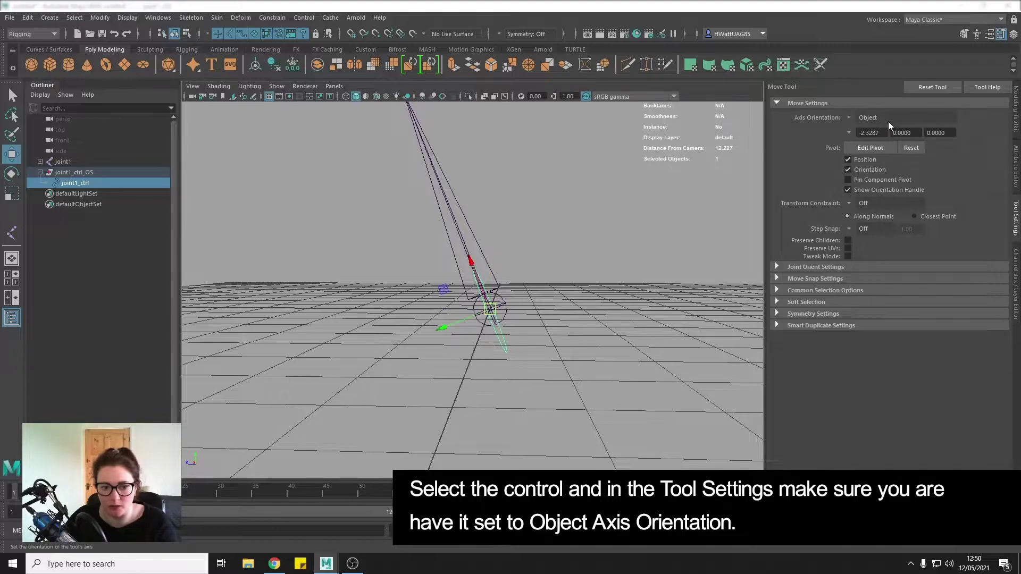
pyautogui.click(1016, 220)
pyautogui.click(720, 312)
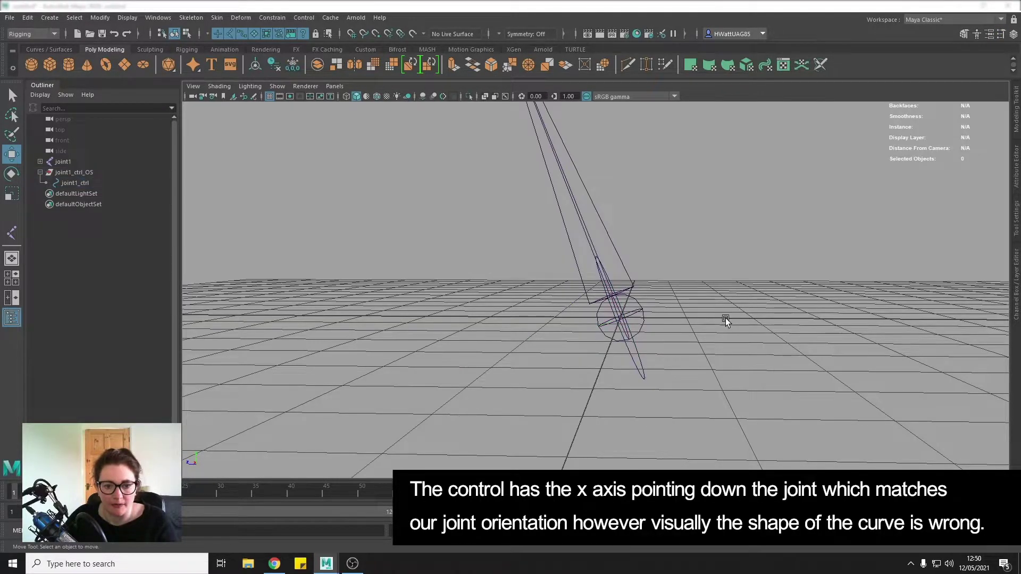
pyautogui.click(83, 184)
pyautogui.moveTo(703, 368)
pyautogui.keyDown('alt'); pyautogui.mouseDown()
pyautogui.moveTo(655, 354)
pyautogui.moveTo(614, 320)
pyautogui.mouseUp(); pyautogui.keyUp('alt')
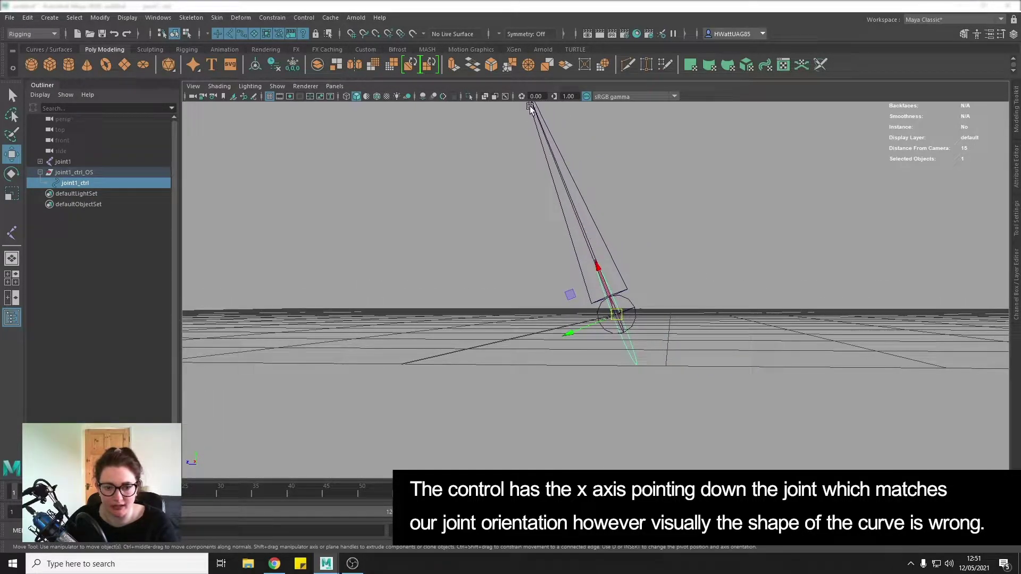
pyautogui.keyDown('alt'); pyautogui.moveTo(737, 290); pyautogui.dragTo(631, 290, button='right'); pyautogui.keyUp('alt')
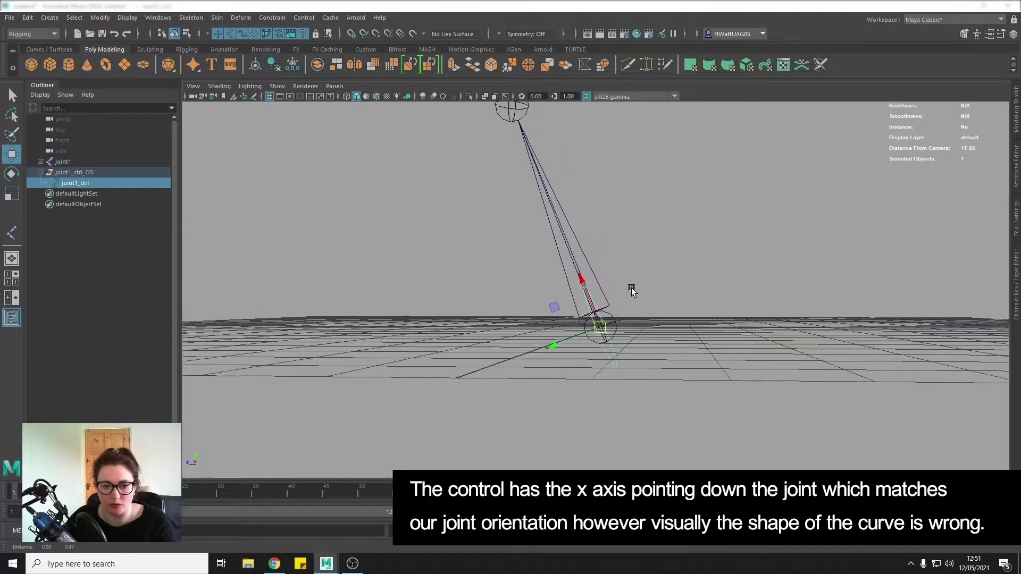
pyautogui.moveTo(631, 291)
pyautogui.keyDown('alt'); pyautogui.mouseDown()
pyautogui.moveTo(661, 319)
pyautogui.moveTo(527, 312)
pyautogui.moveTo(720, 313)
pyautogui.mouseUp(); pyautogui.keyUp('alt')
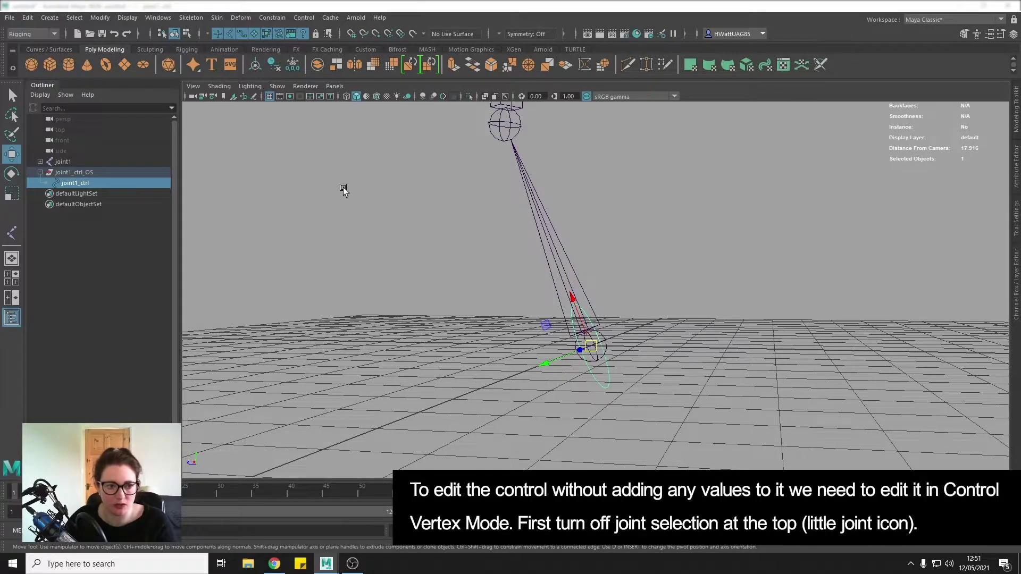
# Step: Make joints unselectable and rotate the circle's control vertices 90 degrees
pyautogui.click(229, 33)
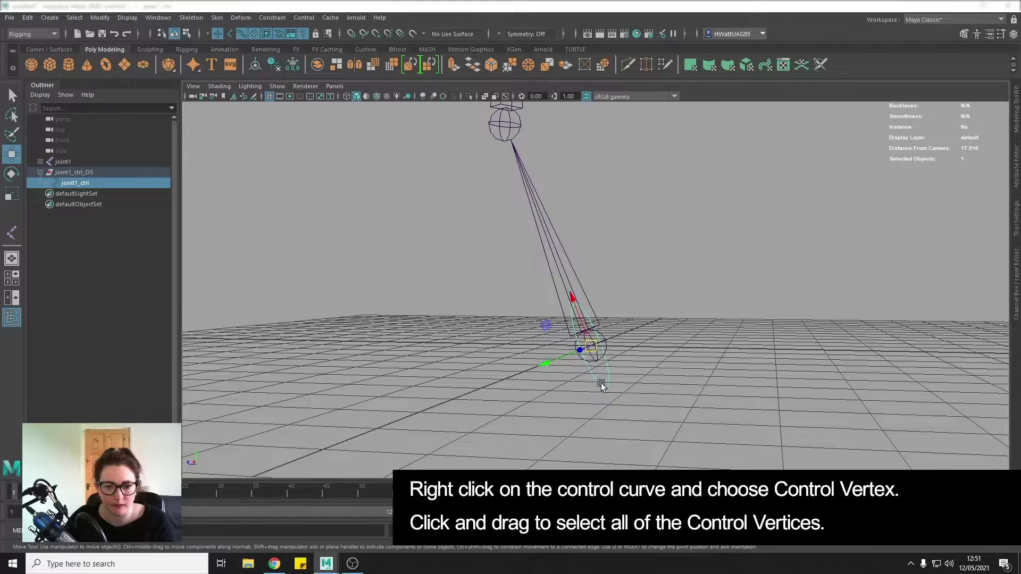
pyautogui.moveTo(602, 384); pyautogui.dragTo(556, 310, button='right')
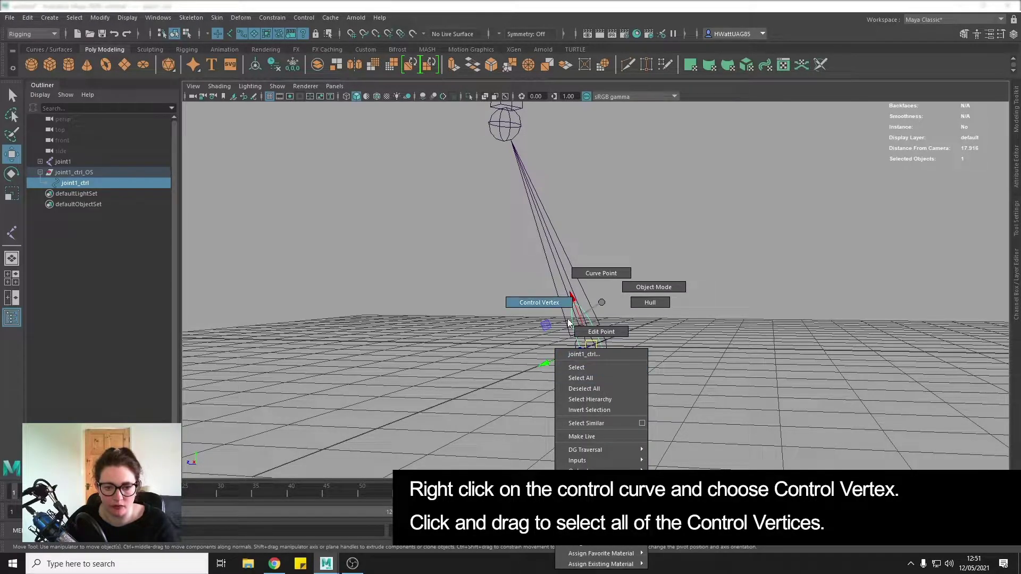
pyautogui.moveTo(734, 441); pyautogui.dragTo(448, 236)
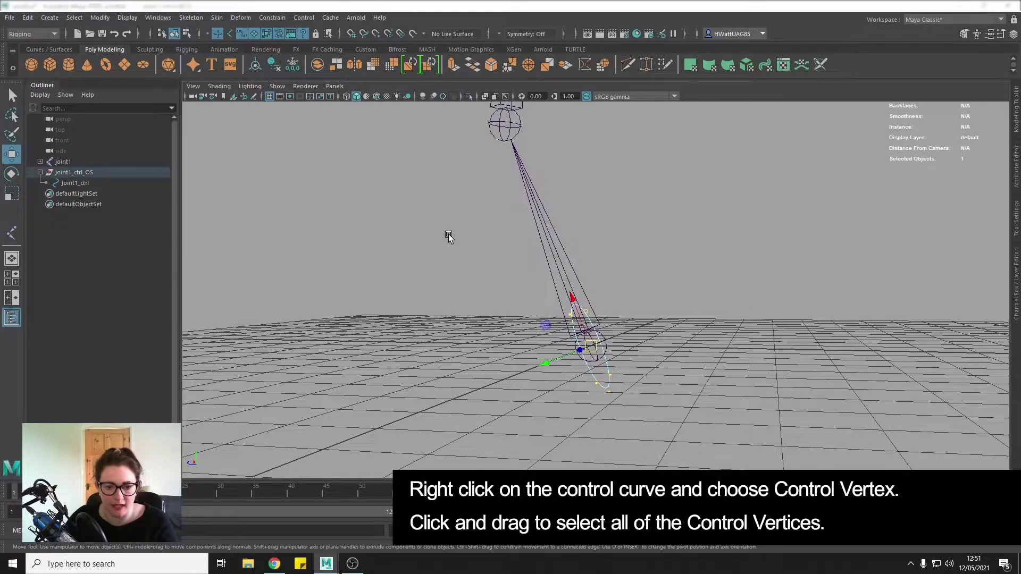
pyautogui.press('e')
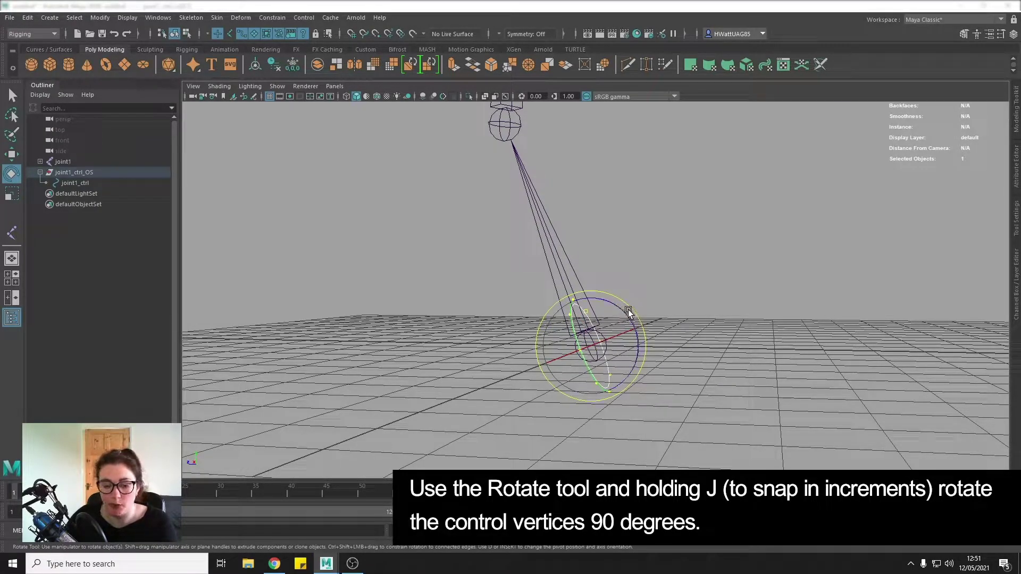
pyautogui.moveTo(624, 312); pyautogui.dragTo(582, 263)
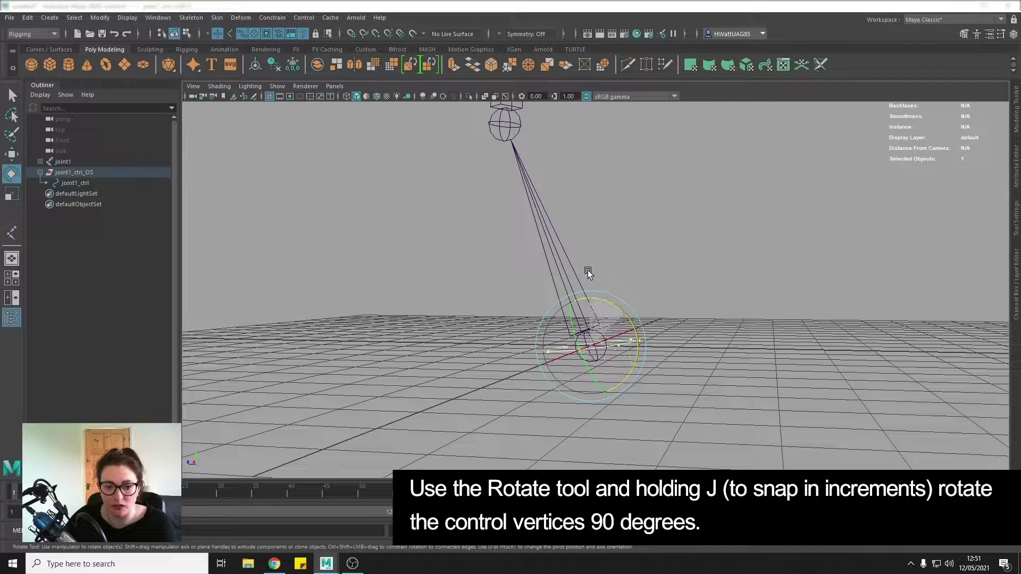
pyautogui.moveTo(581, 264); pyautogui.dragTo(581, 264)
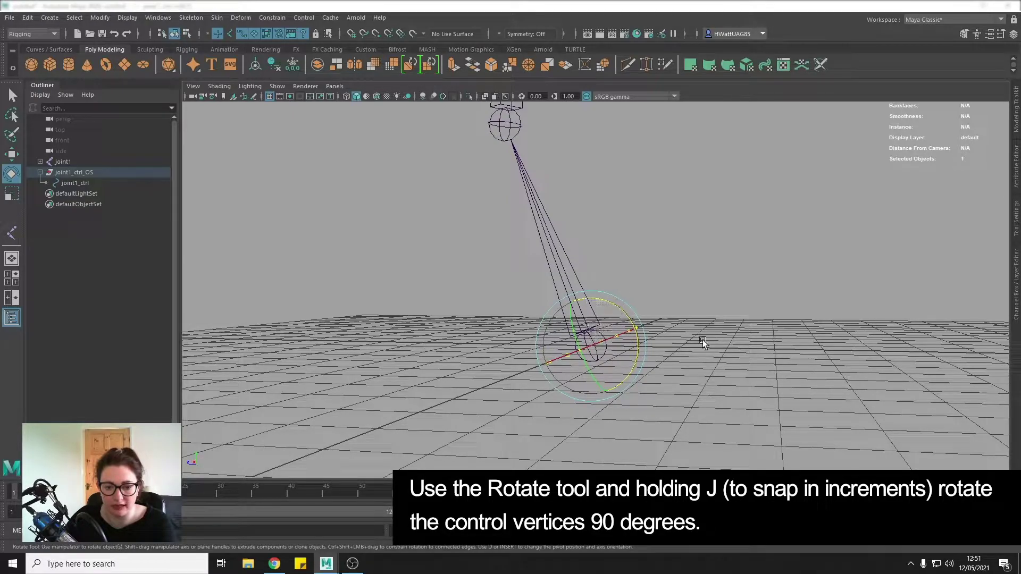
# Step: Scale the CVs up around joint1 and return the curve to object mode
pyautogui.press('r')
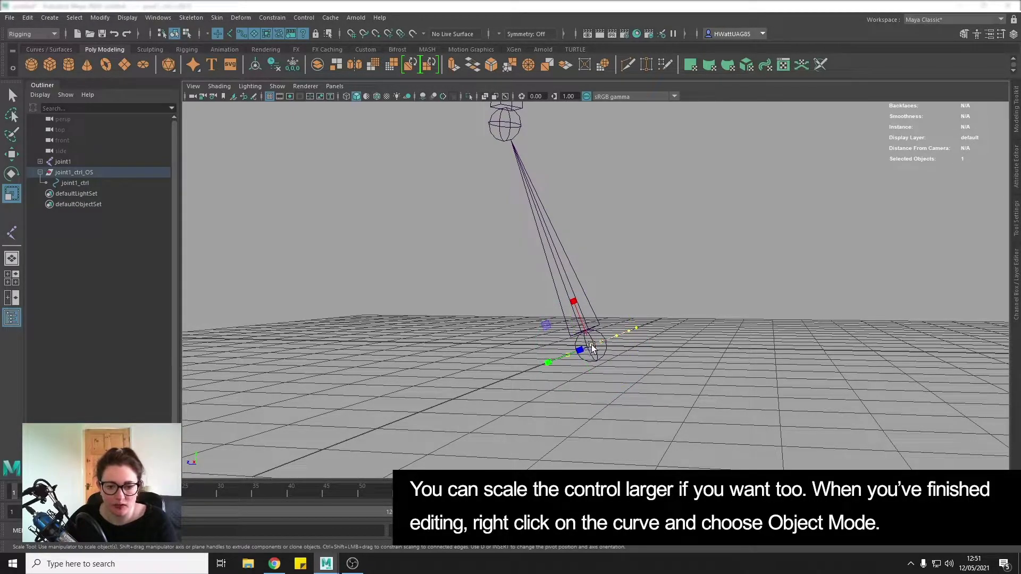
pyautogui.moveTo(752, 331)
pyautogui.keyDown('alt'); pyautogui.mouseDown()
pyautogui.moveTo(736, 349)
pyautogui.moveTo(687, 260)
pyautogui.mouseUp(); pyautogui.keyUp('alt')
pyautogui.moveTo(664, 243); pyautogui.dragTo(721, 218, button='right')
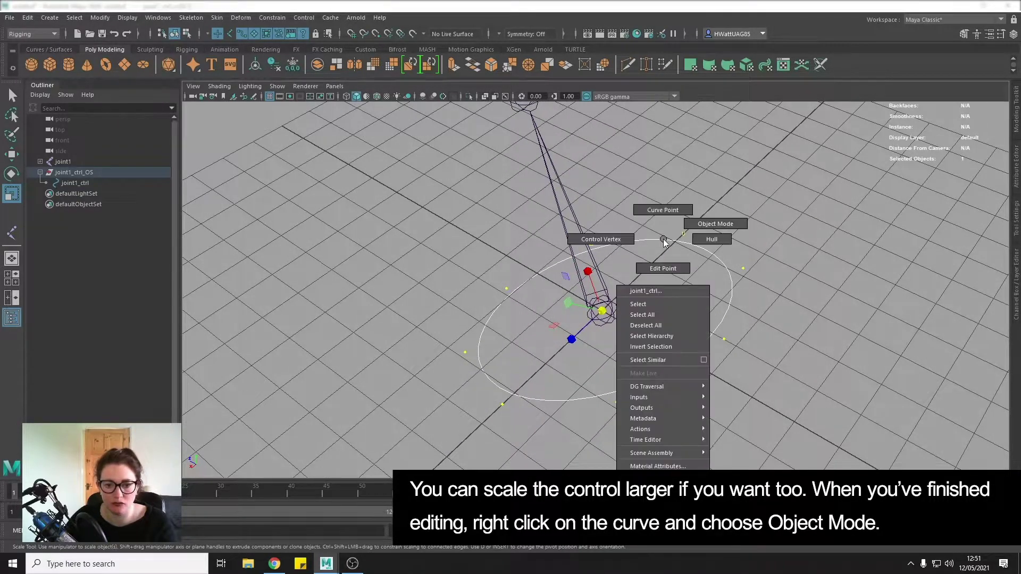
pyautogui.click(782, 256)
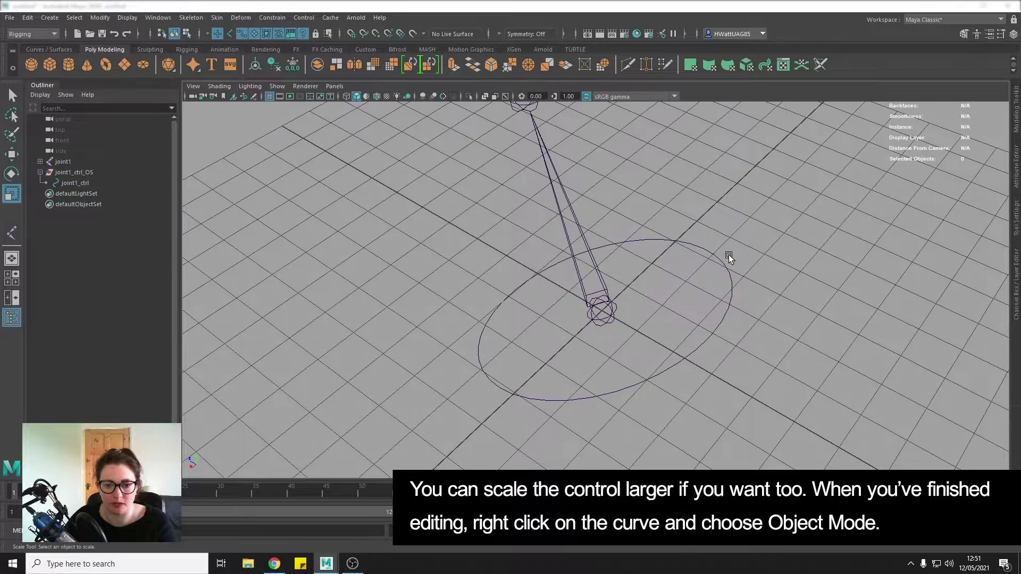
pyautogui.click(729, 254)
pyautogui.moveTo(704, 245)
pyautogui.keyDown('alt'); pyautogui.mouseDown()
pyautogui.moveTo(768, 396)
pyautogui.moveTo(647, 356)
pyautogui.mouseUp(); pyautogui.keyUp('alt')
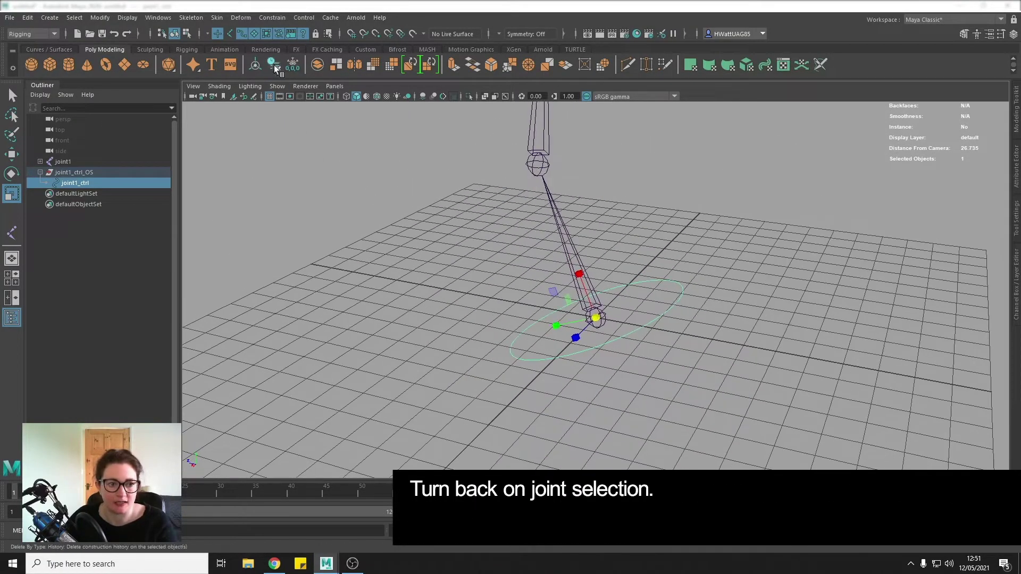
# Step: Re-enable joint selection and show joint1_ctrl's zero translate and rotate in the Channel Box
pyautogui.click(231, 33)
pyautogui.click(434, 313)
pyautogui.moveTo(433, 313)
pyautogui.keyDown('alt'); pyautogui.mouseDown()
pyautogui.moveTo(751, 351)
pyautogui.moveTo(639, 318)
pyautogui.moveTo(711, 345)
pyautogui.moveTo(649, 310)
pyautogui.mouseUp(); pyautogui.keyUp('alt')
pyautogui.click(649, 309)
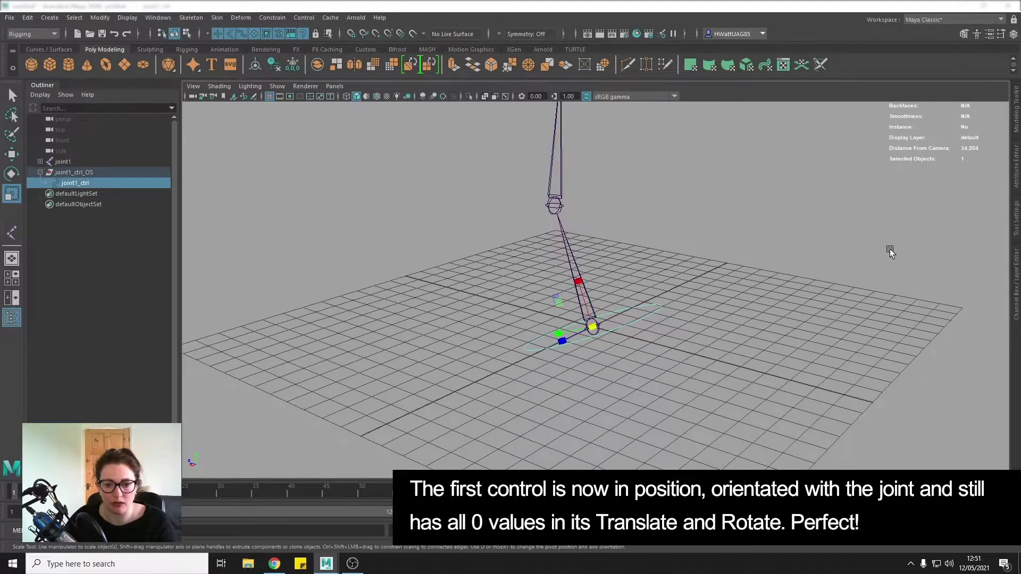
pyautogui.click(1017, 280)
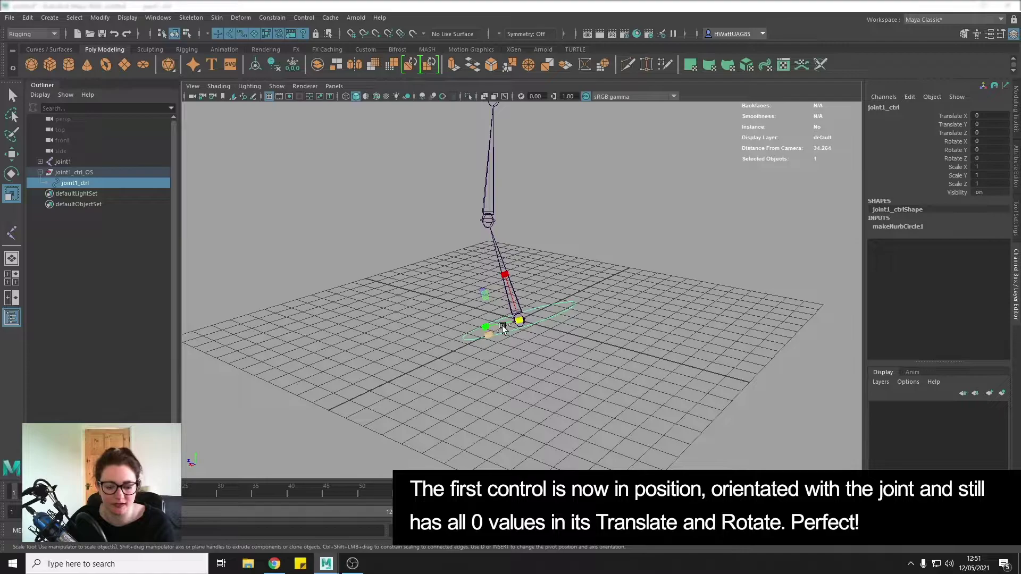
# Step: Inspect the first control from several angles and check its offset group joint1_ctrl_OS
pyautogui.press('e')
pyautogui.moveTo(502, 328)
pyautogui.keyDown('alt'); pyautogui.mouseDown()
pyautogui.moveTo(634, 326)
pyautogui.moveTo(672, 337)
pyautogui.mouseUp(); pyautogui.keyUp('alt')
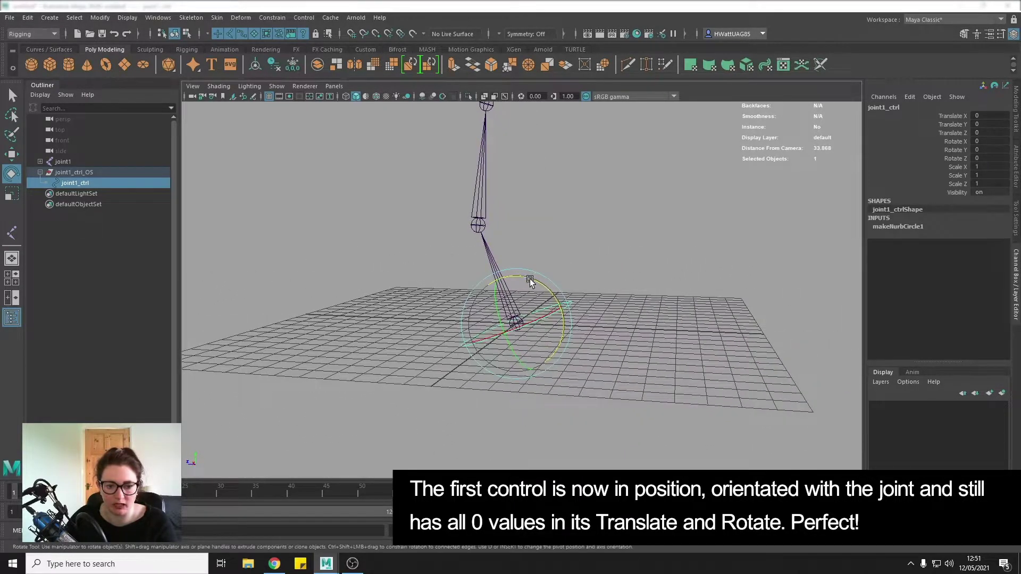
pyautogui.moveTo(530, 278); pyautogui.dragTo(515, 273)
pyautogui.click(643, 336)
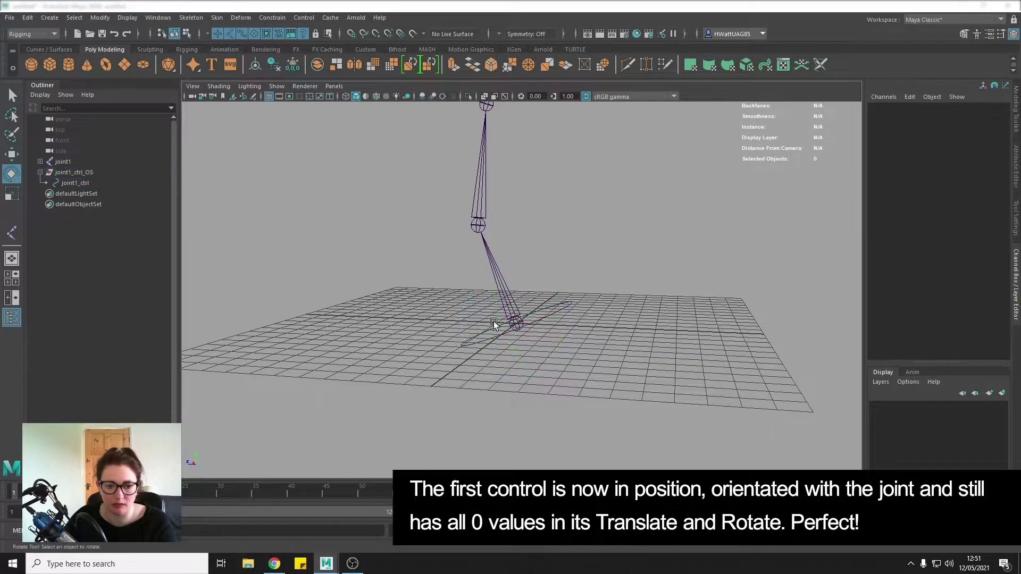
pyautogui.moveTo(494, 321)
pyautogui.keyDown('alt'); pyautogui.mouseDown()
pyautogui.moveTo(504, 281)
pyautogui.moveTo(207, 236)
pyautogui.mouseUp(); pyautogui.keyUp('alt')
pyautogui.click(83, 173)
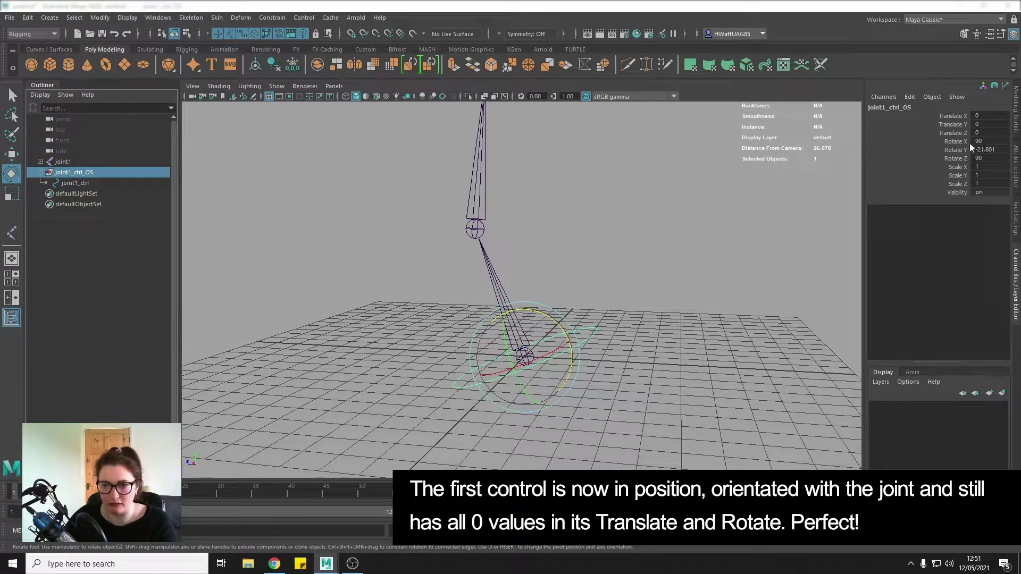
pyautogui.click(659, 360)
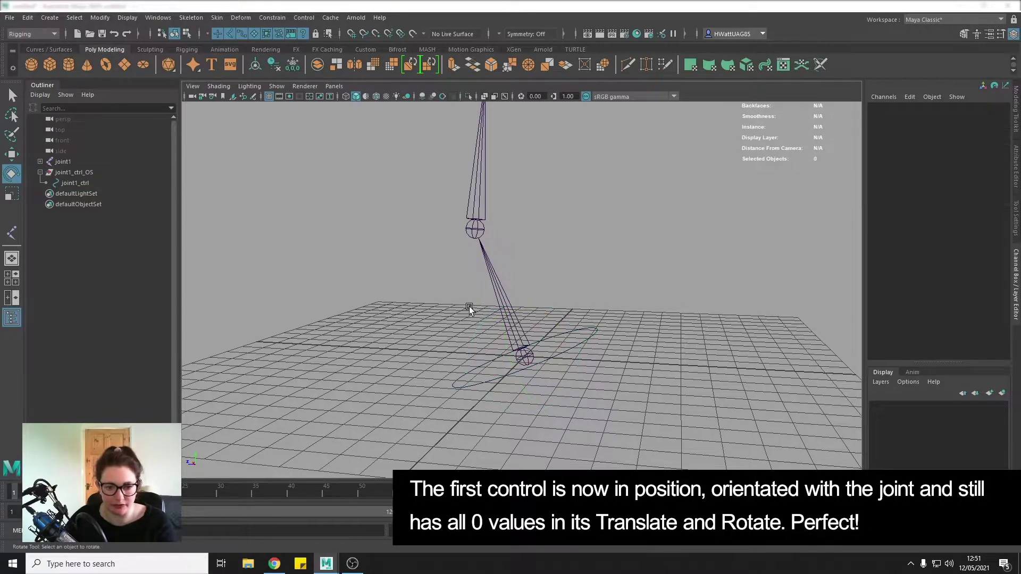
# Step: Duplicate joint1_ctrl_OS and rename the copy joint2_ctrl_OS
pyautogui.click(40, 174)
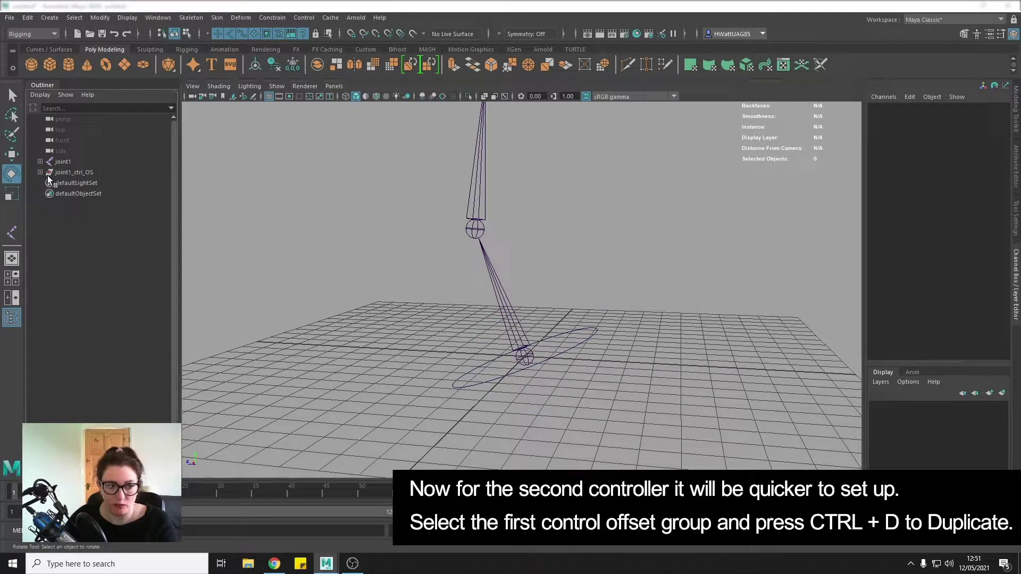
pyautogui.click(79, 175)
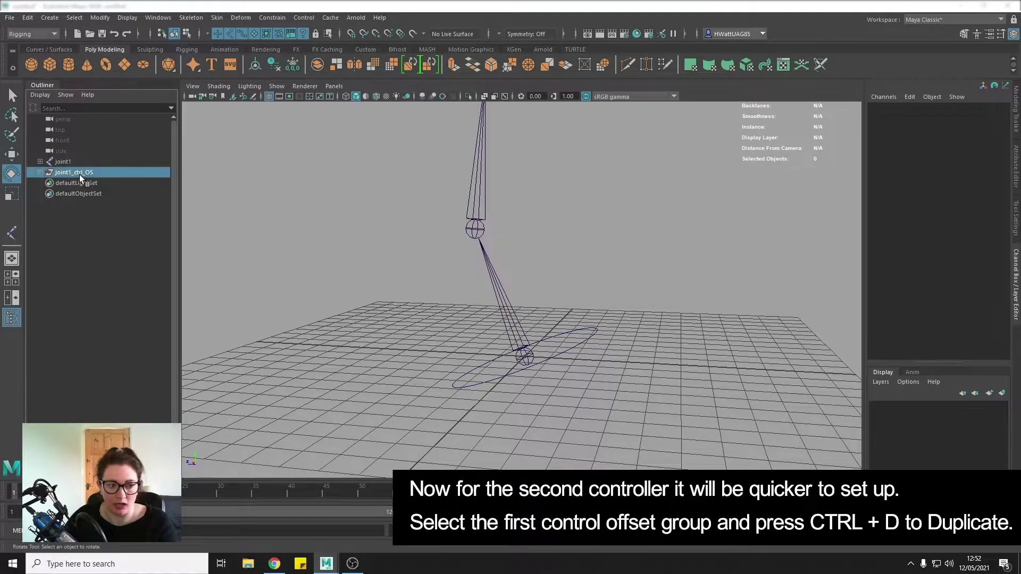
pyautogui.keyDown('alt'); pyautogui.moveTo(595, 285); pyautogui.dragTo(324, 278); pyautogui.keyUp('alt')
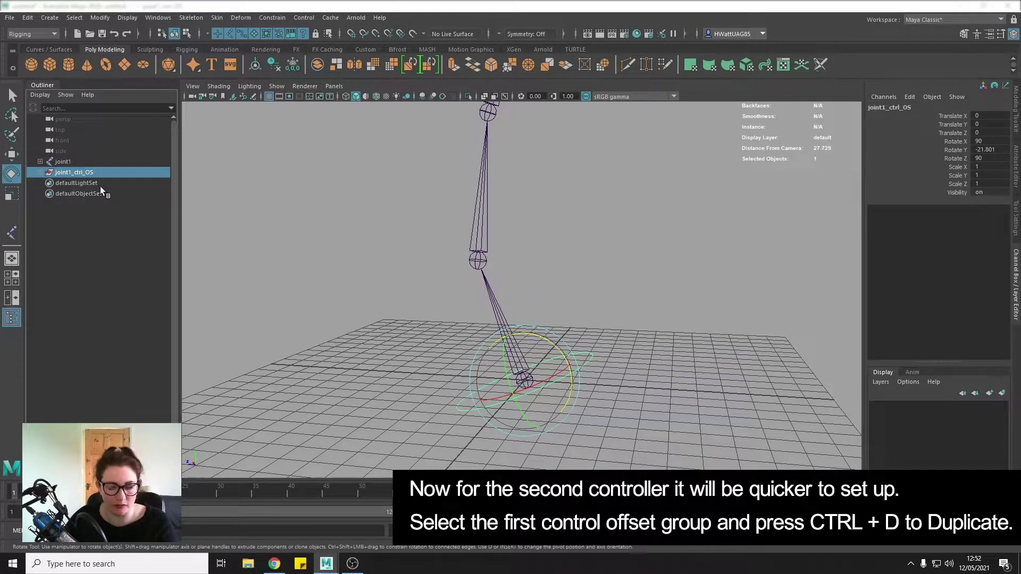
pyautogui.hotkey('ctrl', 'd')
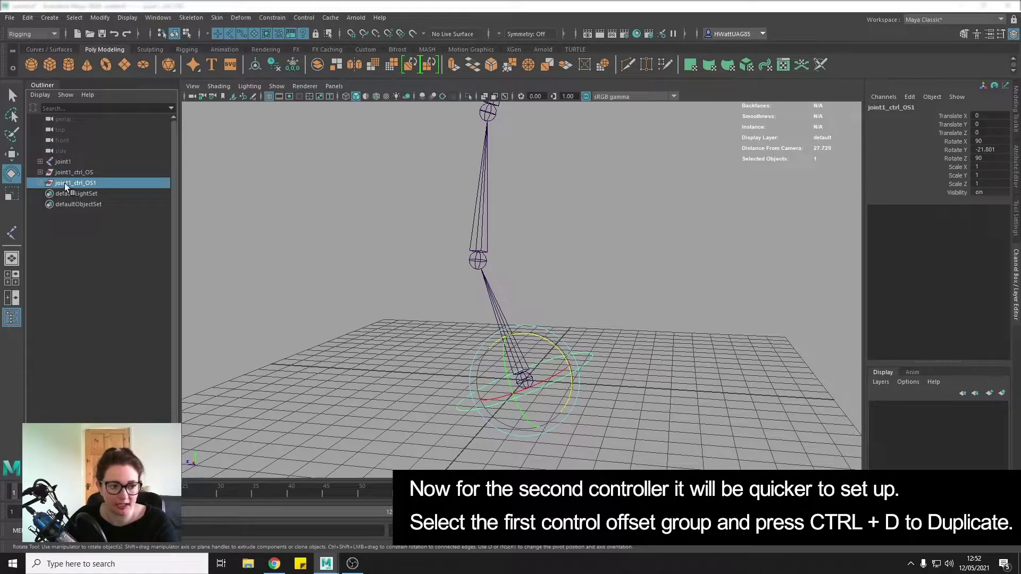
pyautogui.doubleClick(66, 185)
pyautogui.press('BackSpace')
pyautogui.write('2')
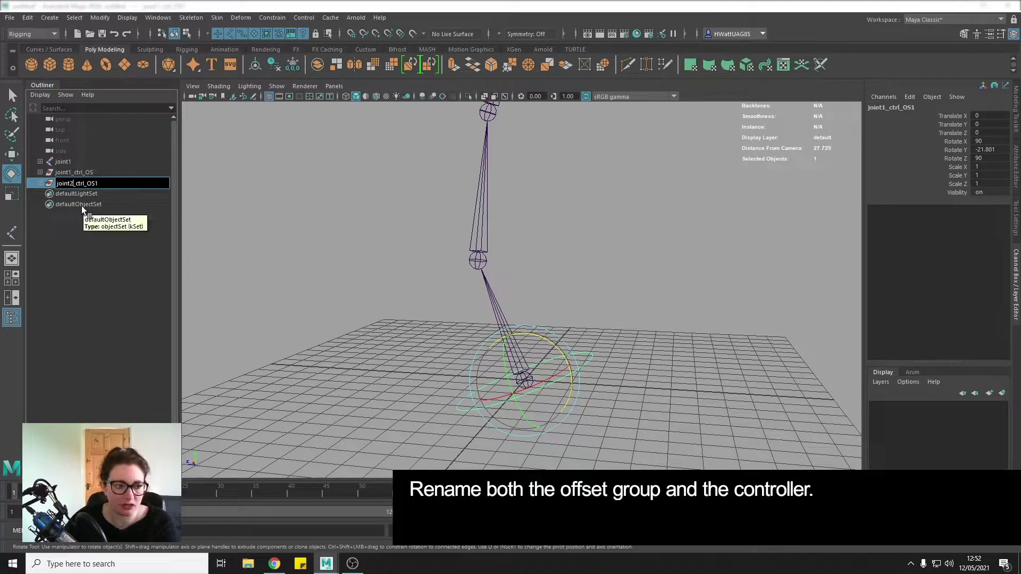
pyautogui.press('BackSpace')
pyautogui.press('Return')
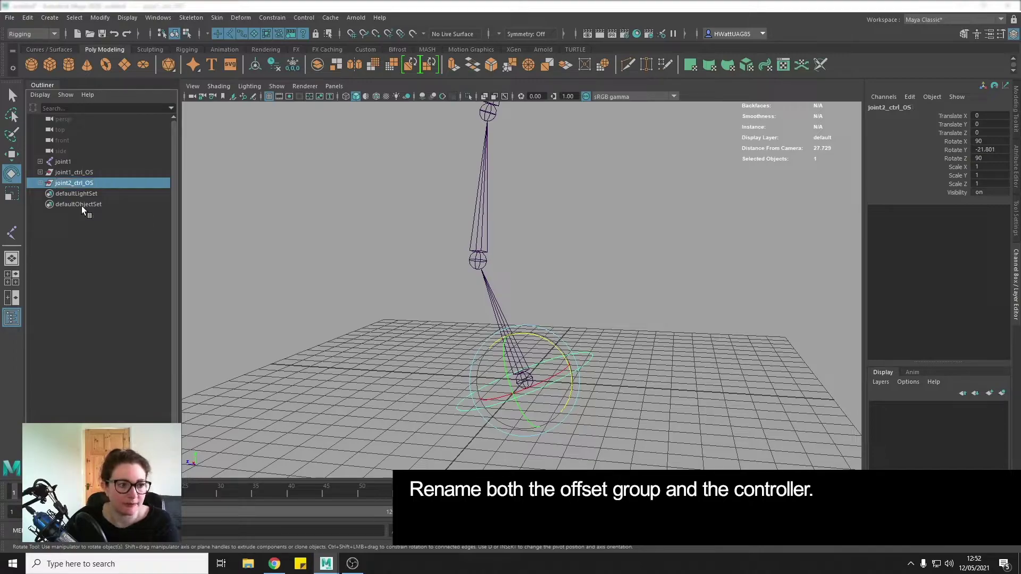
# Step: Rename the duplicate's child control joint2_ctrl
pyautogui.click(39, 184)
pyautogui.doubleClick(68, 194)
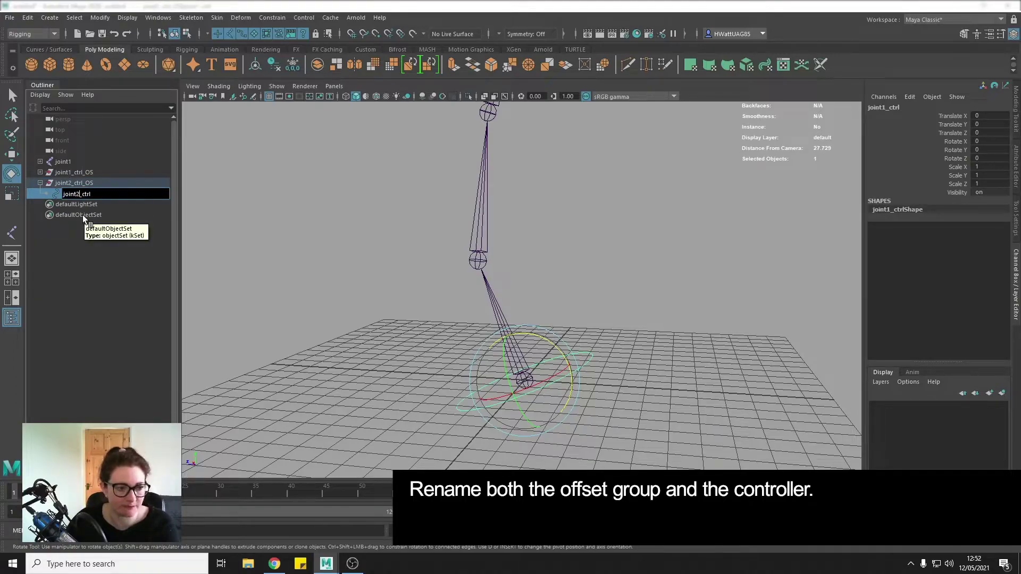
pyautogui.write('joint2_ctrl')
pyautogui.press('Return')
# Step: Snap joint2_ctrl_OS onto joint2 with a parent constraint, Maintain Offset off
pyautogui.click(433, 287)
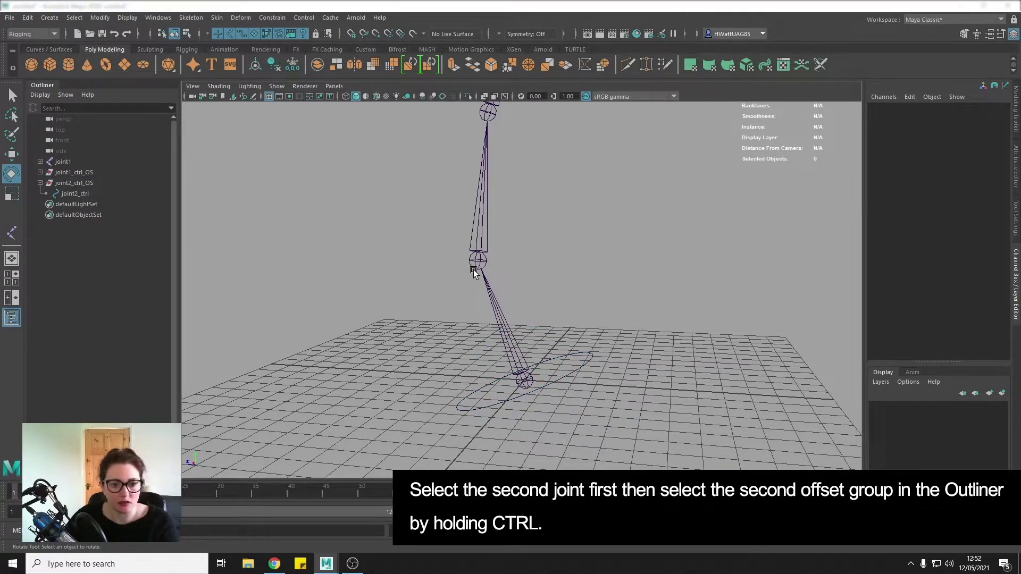
pyautogui.click(479, 215)
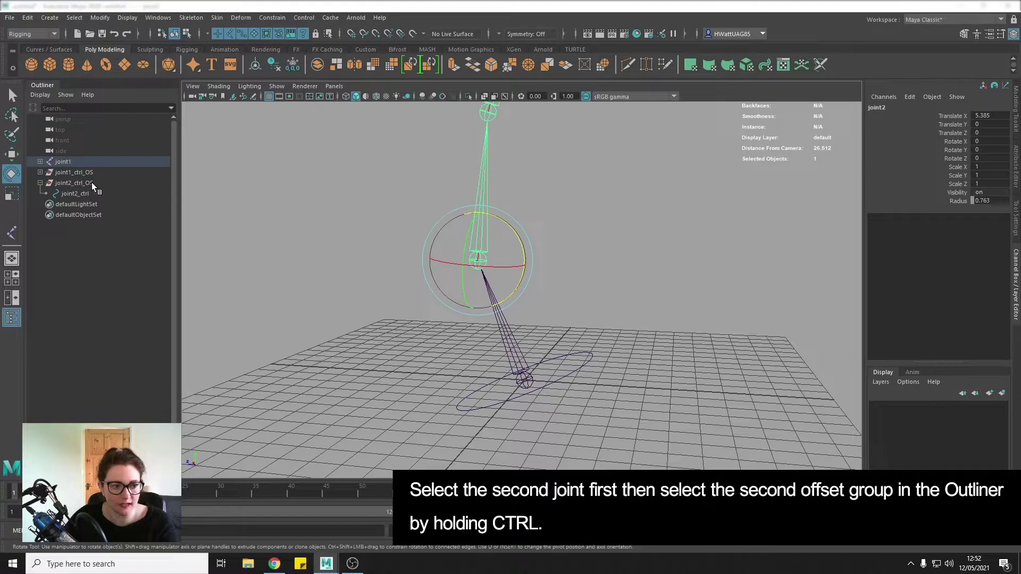
pyautogui.keyDown('ctrl'); pyautogui.click(77, 183); pyautogui.keyUp('ctrl')
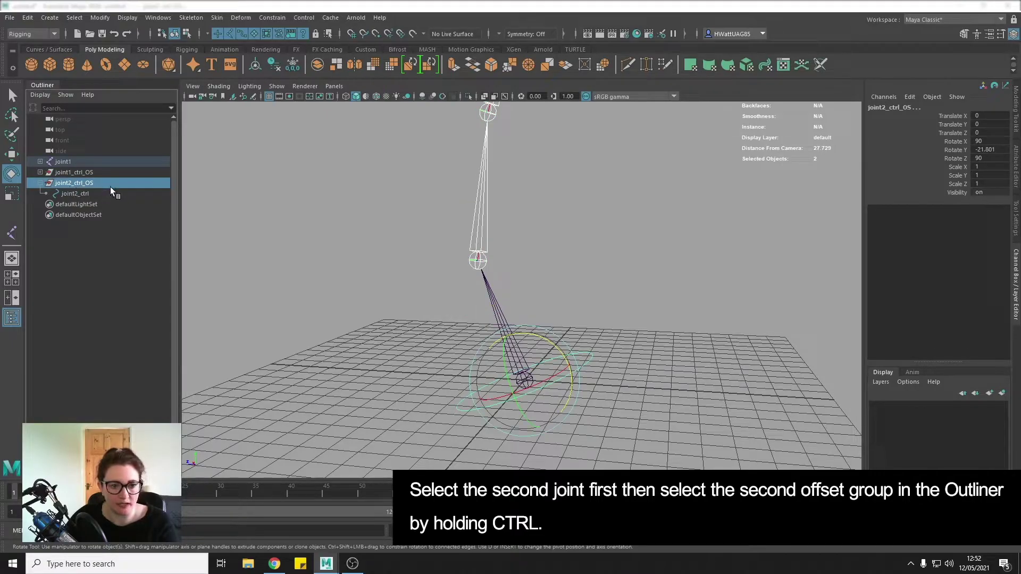
pyautogui.click(272, 17)
pyautogui.click(375, 45)
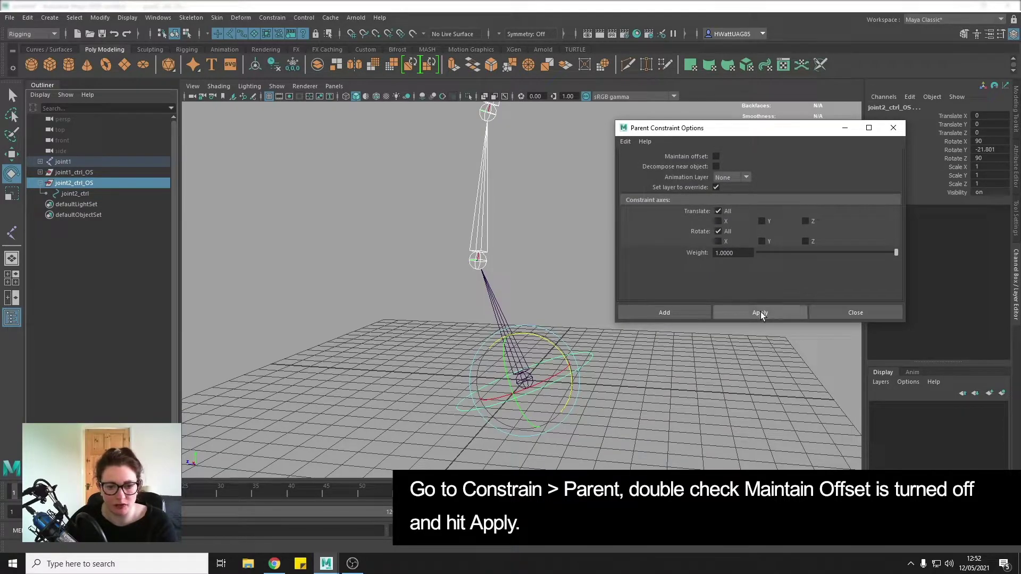
pyautogui.click(760, 312)
# Step: Delete the temporary parent constraint and reselect joint2_ctrl_OS
pyautogui.click(104, 204)
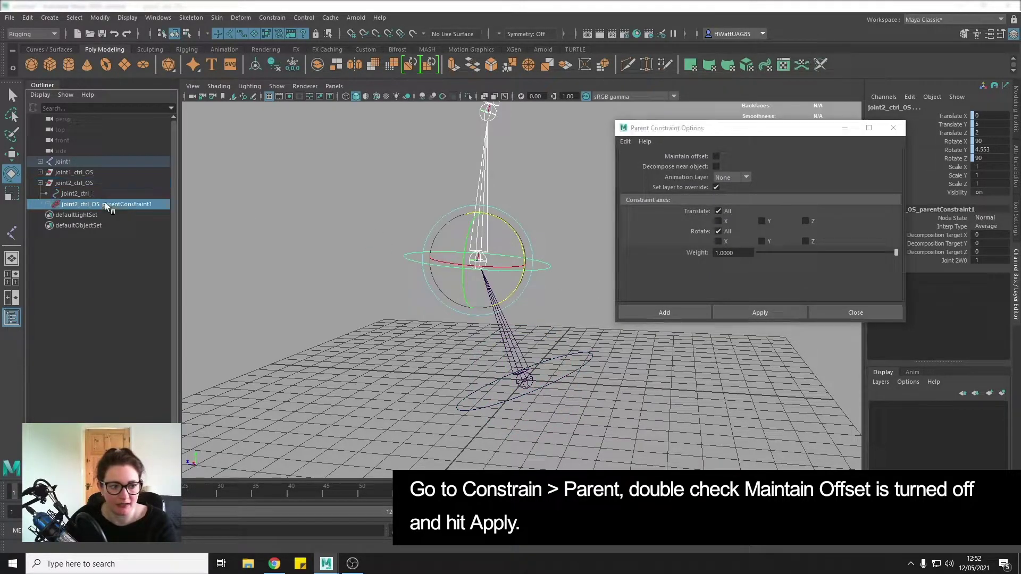
pyautogui.press('Delete')
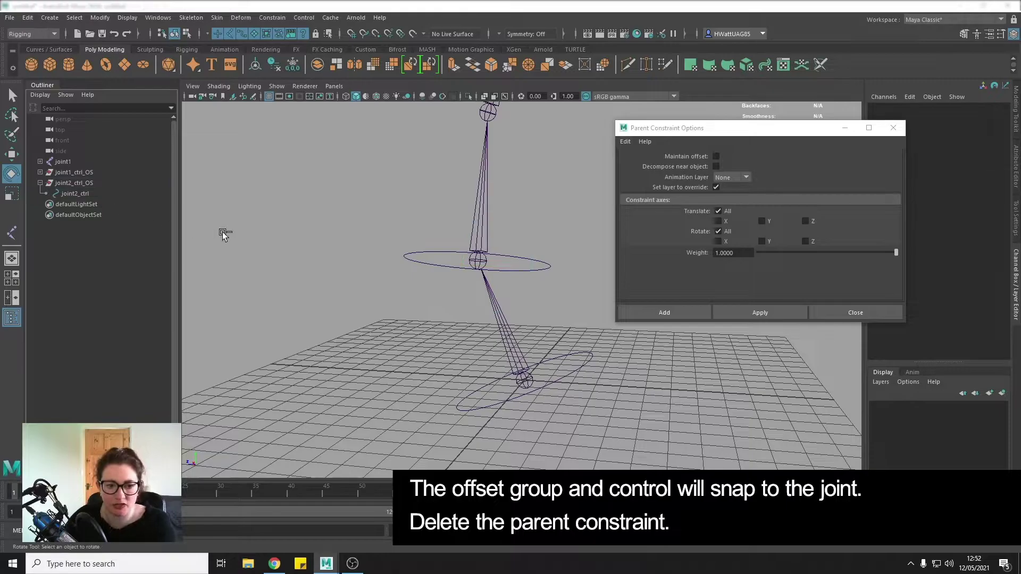
pyautogui.moveTo(638, 355)
pyautogui.keyDown('alt'); pyautogui.mouseDown()
pyautogui.moveTo(507, 328)
pyautogui.moveTo(628, 357)
pyautogui.moveTo(719, 350)
pyautogui.moveTo(656, 349)
pyautogui.mouseUp(); pyautogui.keyUp('alt')
pyautogui.keyDown('alt'); pyautogui.moveTo(539, 309); pyautogui.dragTo(513, 338); pyautogui.keyUp('alt')
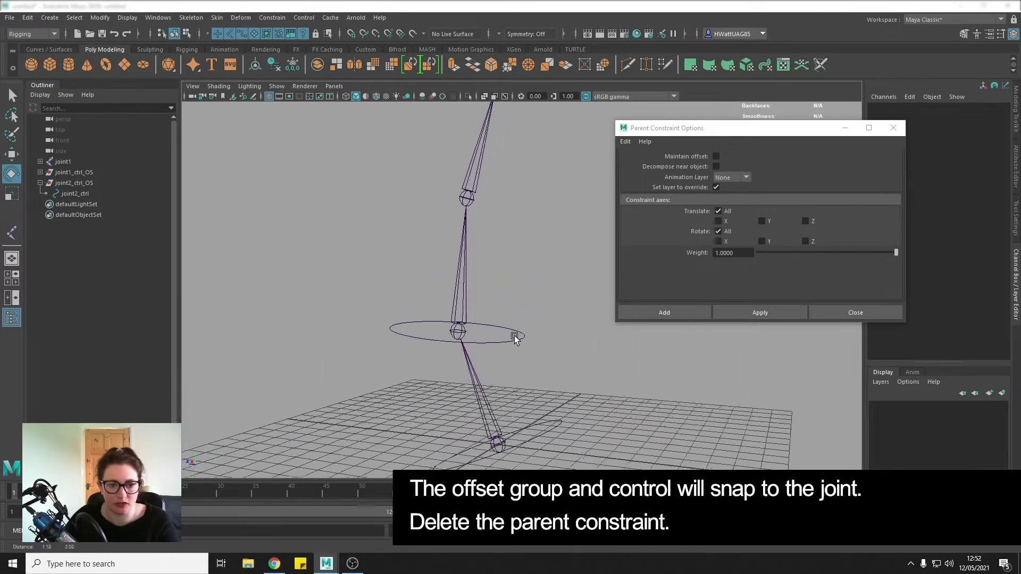
pyautogui.click(80, 184)
# Step: Duplicate joint2_ctrl_OS, renaming it joint3_ctrl_OS with child joint3_ctrl
pyautogui.hotkey('ctrl', 'd')
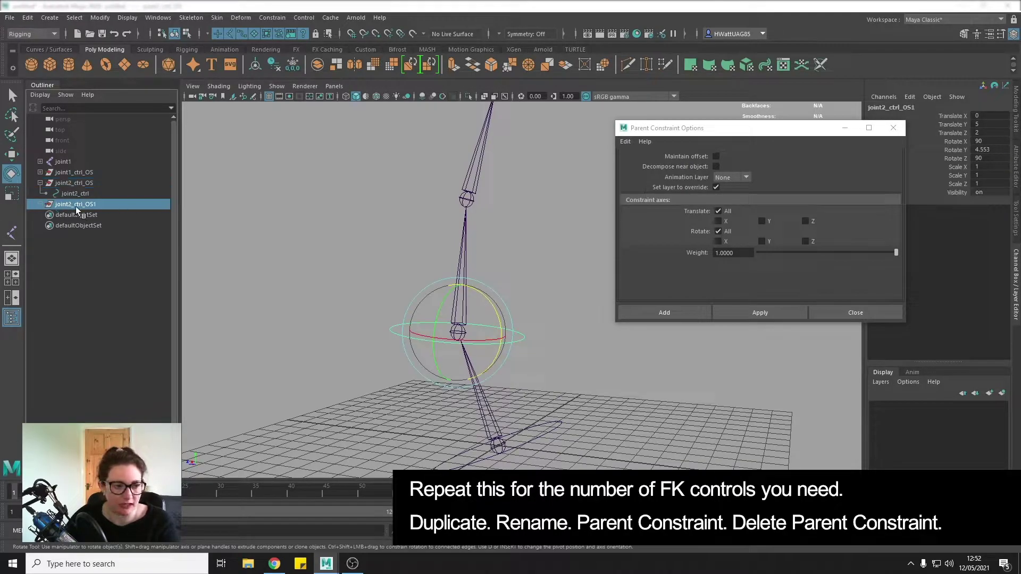
pyautogui.doubleClick(74, 204)
pyautogui.press('BackSpace')
pyautogui.write('3')
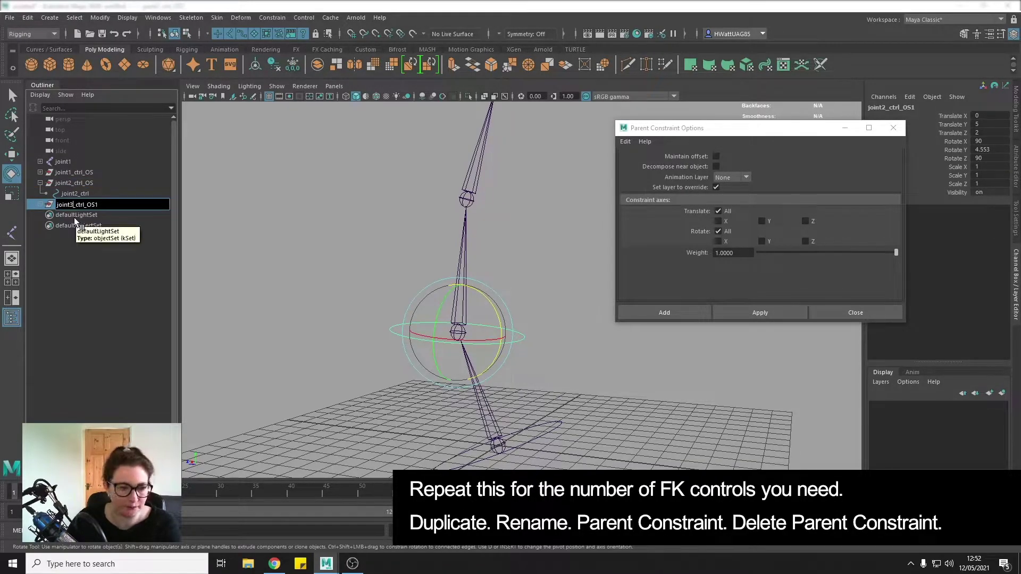
pyautogui.press('BackSpace')
pyautogui.press('Return')
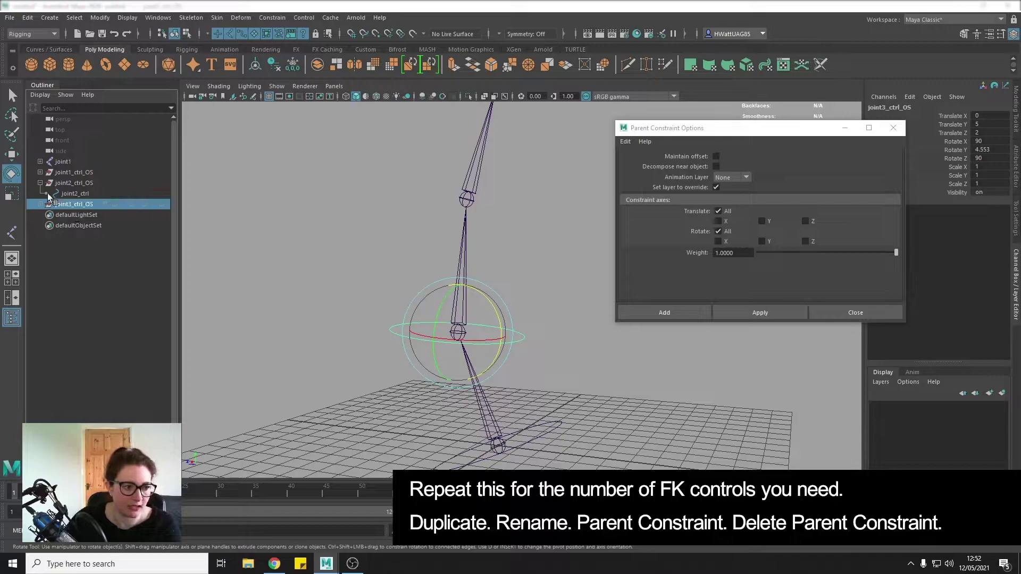
pyautogui.click(41, 208)
pyautogui.doubleClick(66, 216)
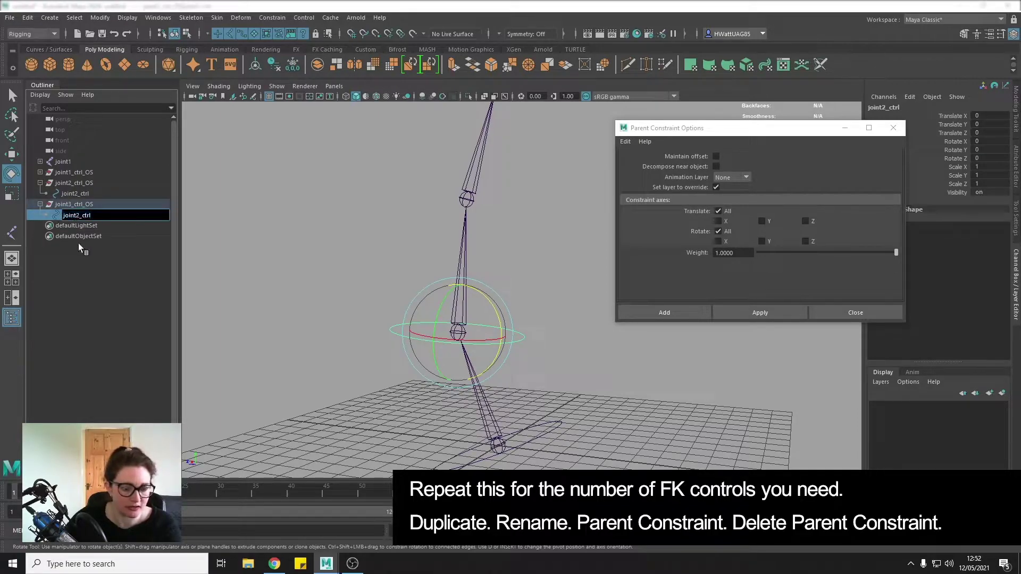
pyautogui.press('Left')
pyautogui.press('Left')
pyautogui.press('Left')
pyautogui.write('3')
pyautogui.press('Return')
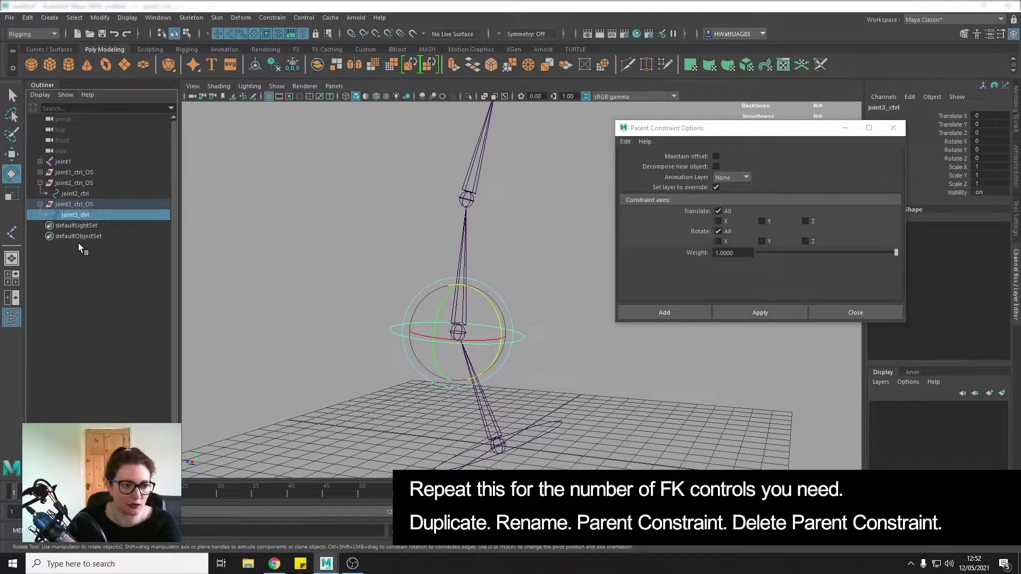
# Step: Snap joint3_ctrl_OS onto joint3 with a parent constraint, then delete the constraint
pyautogui.click(542, 254)
pyautogui.click(477, 171)
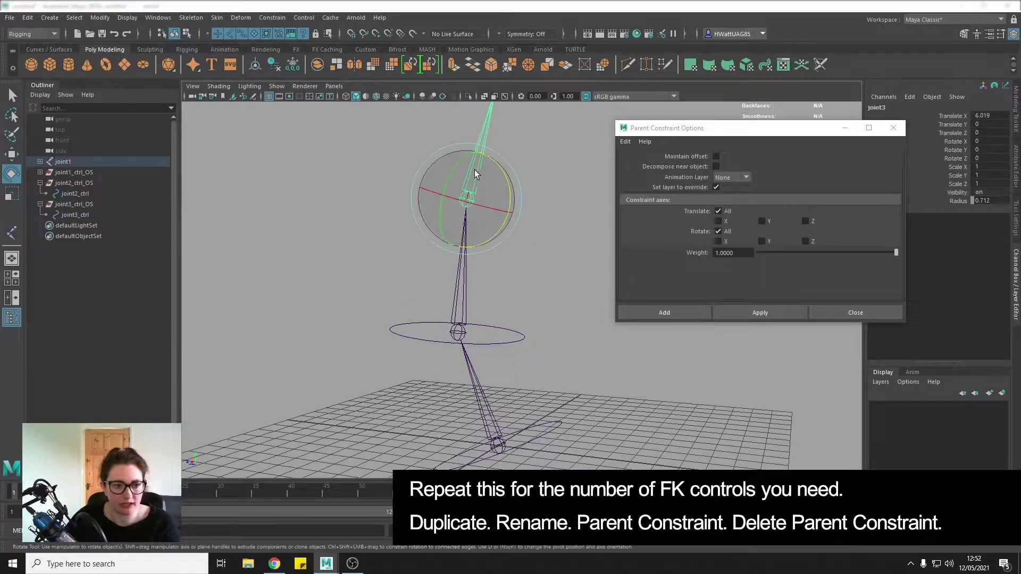
pyautogui.keyDown('ctrl'); pyautogui.click(83, 205); pyautogui.keyUp('ctrl')
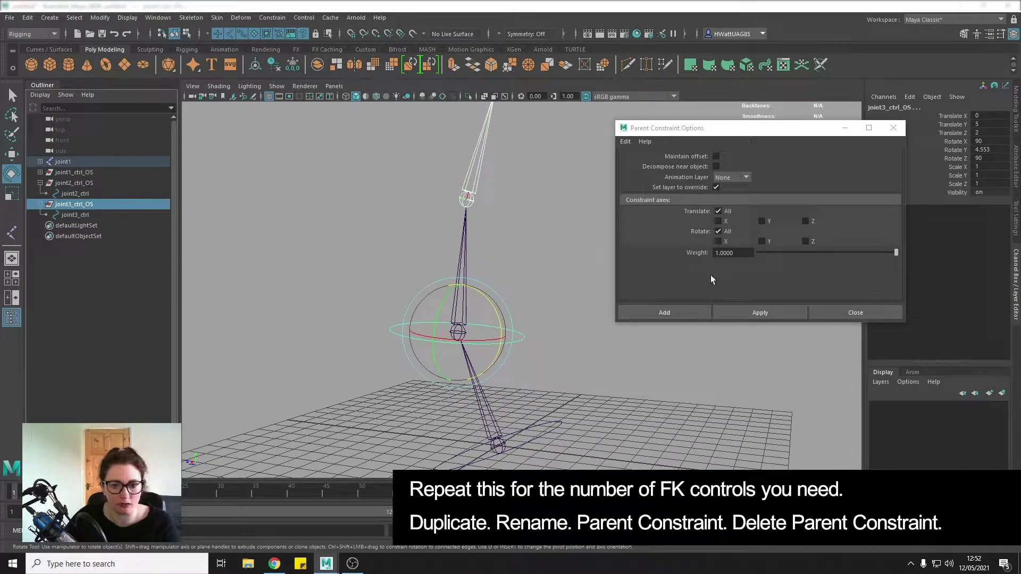
pyautogui.click(774, 310)
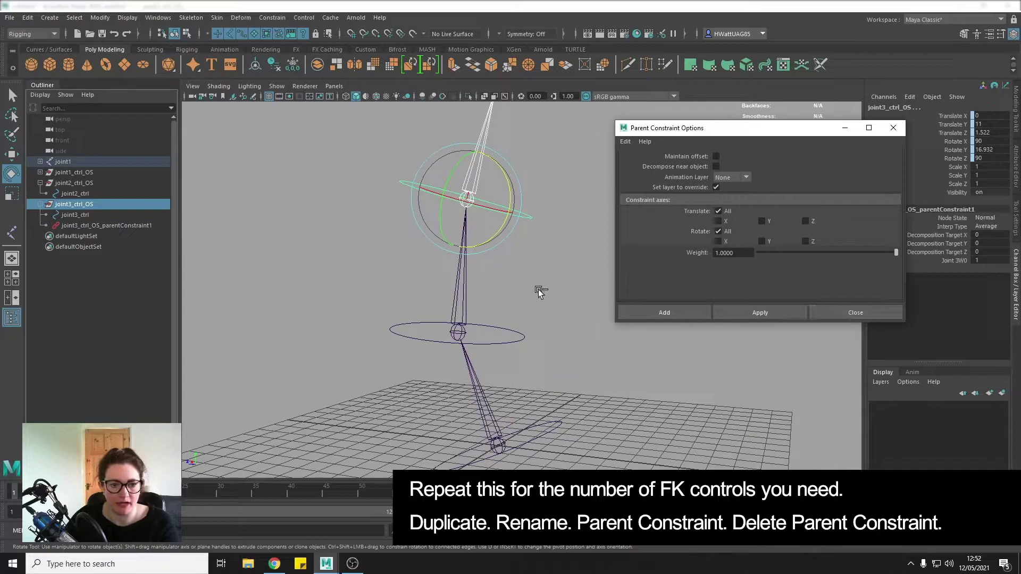
pyautogui.click(117, 225)
pyautogui.press('Delete')
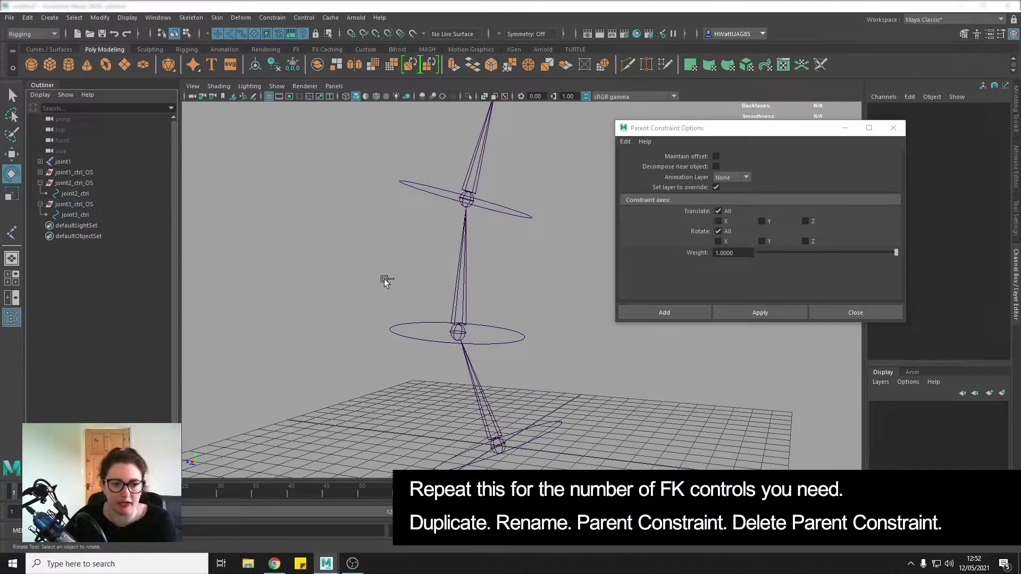
pyautogui.scroll(-2, 421, 255)
pyautogui.keyDown('alt'); pyautogui.moveTo(422, 255); pyautogui.dragTo(380, 272); pyautogui.keyUp('alt')
# Step: Duplicate joint3_ctrl_OS and rename the copy joint4_ctrl_OS
pyautogui.click(71, 203)
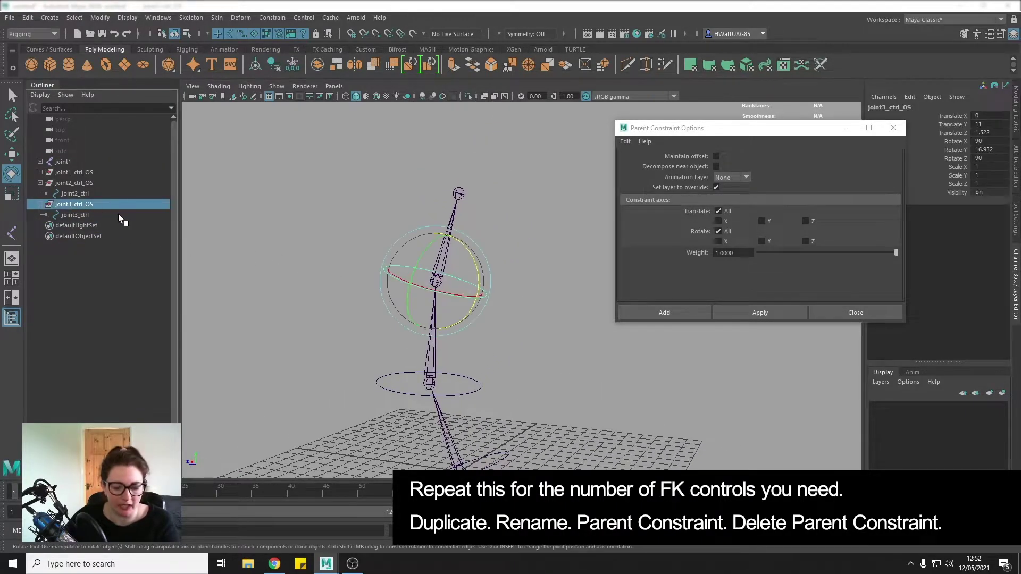
pyautogui.hotkey('ctrl', 'd')
pyautogui.click(41, 226)
pyautogui.doubleClick(63, 226)
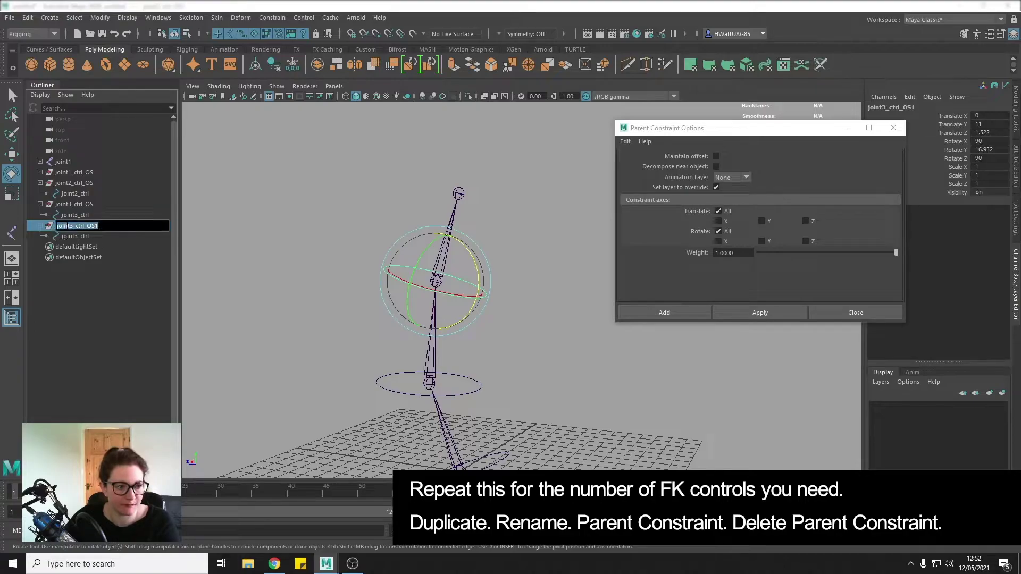
pyautogui.press('Delete')
pyautogui.write('4')
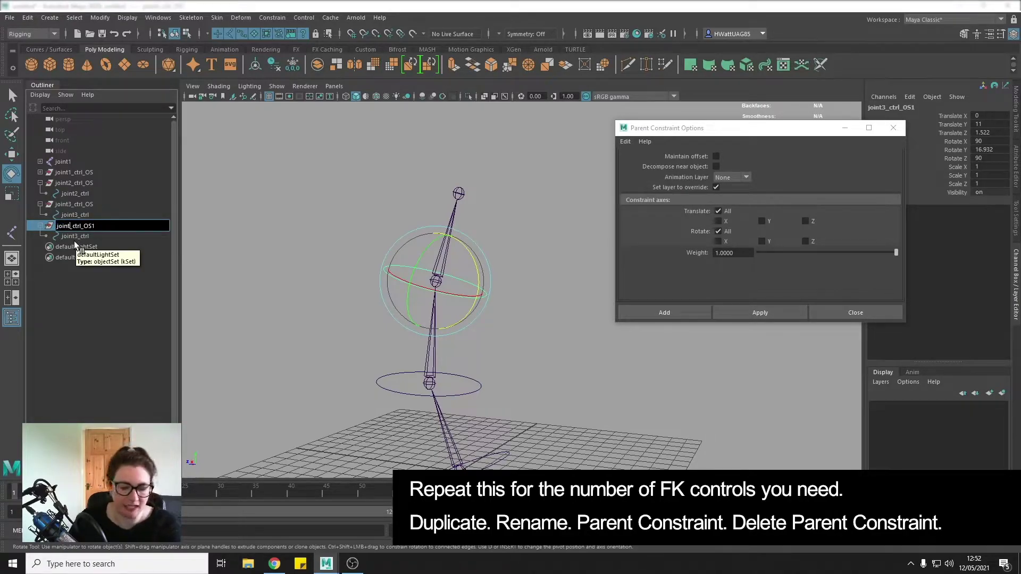
pyautogui.press('End')
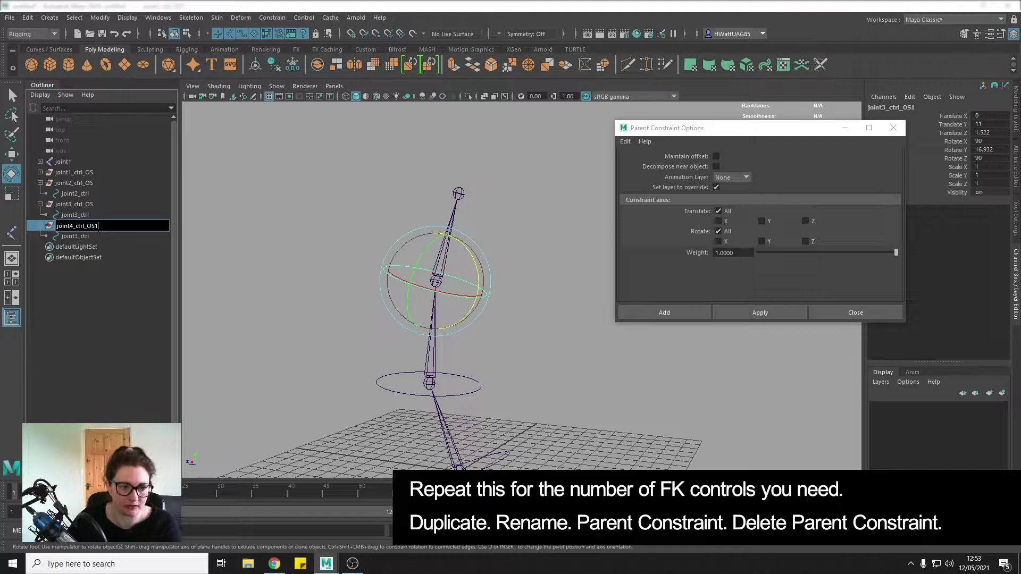
pyautogui.press('BackSpace')
pyautogui.press('Return')
# Step: Rename the copy's child circle joint4_ctrl
pyautogui.doubleClick(72, 237)
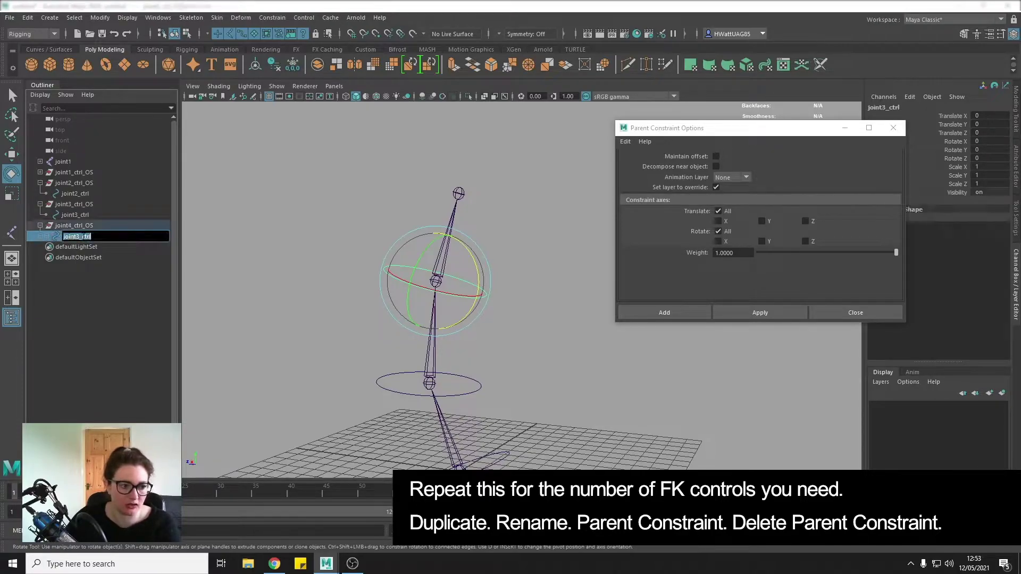
pyautogui.press('End')
pyautogui.press('BackSpace')
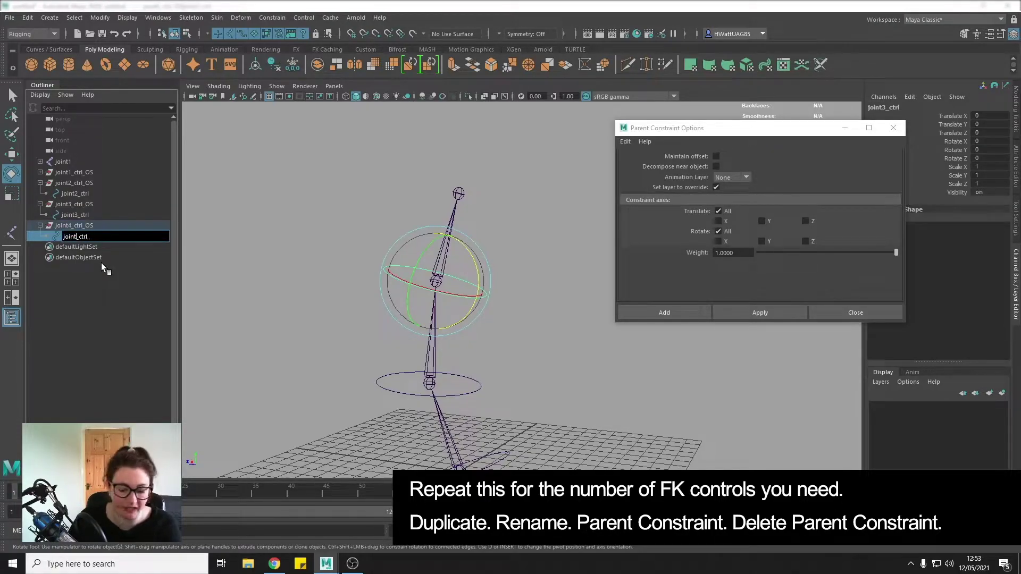
pyautogui.write('4')
pyautogui.press('Return')
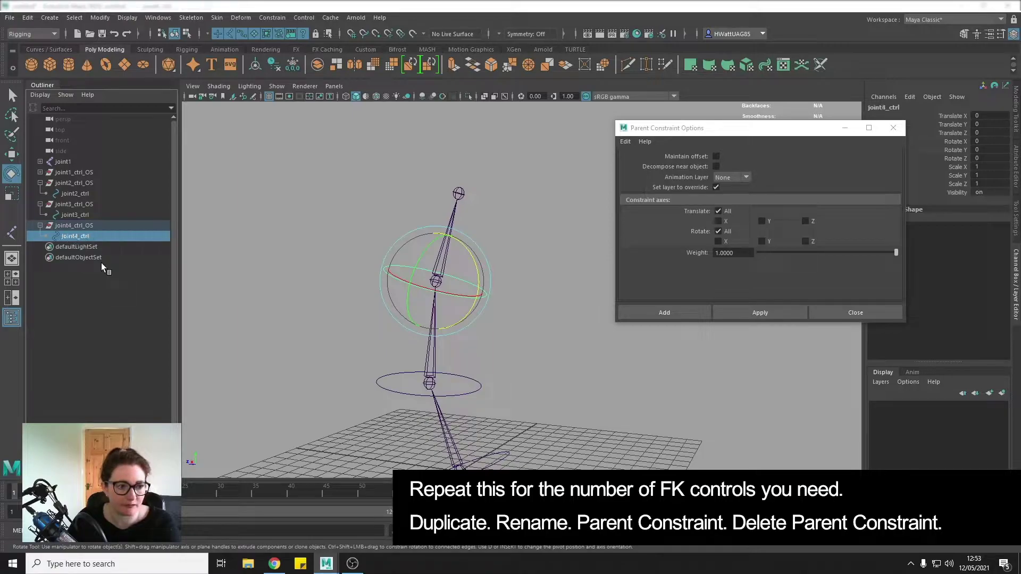
# Step: Snap joint4_ctrl_OS onto the top joint with a parent constraint, then delete the constraint
pyautogui.click(548, 323)
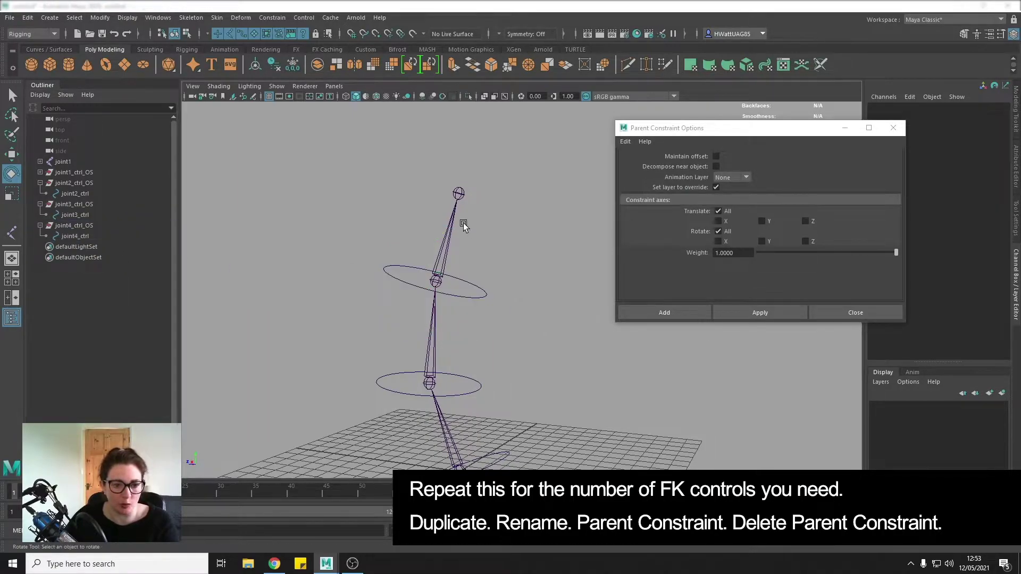
pyautogui.click(455, 190)
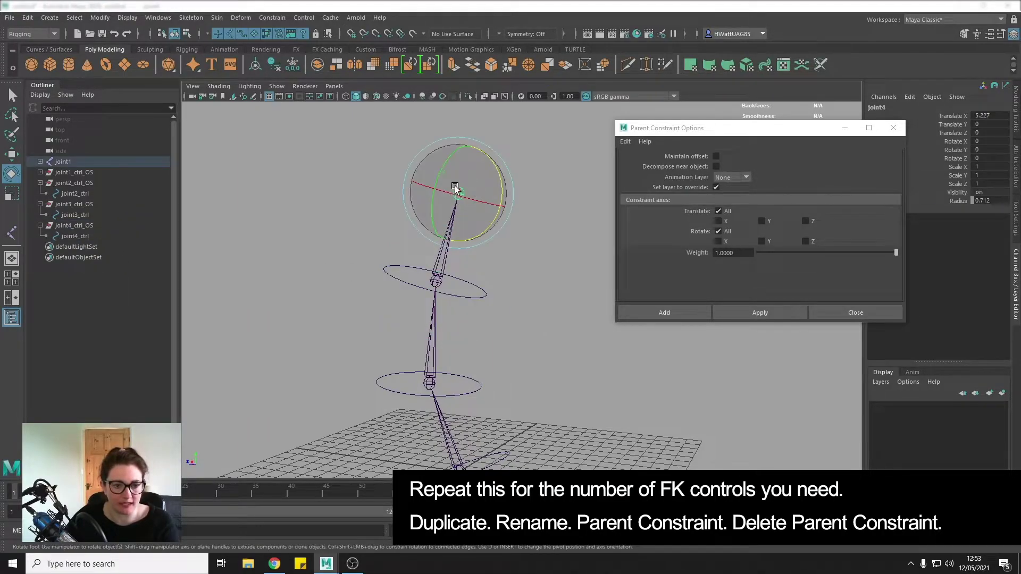
pyautogui.click(80, 226)
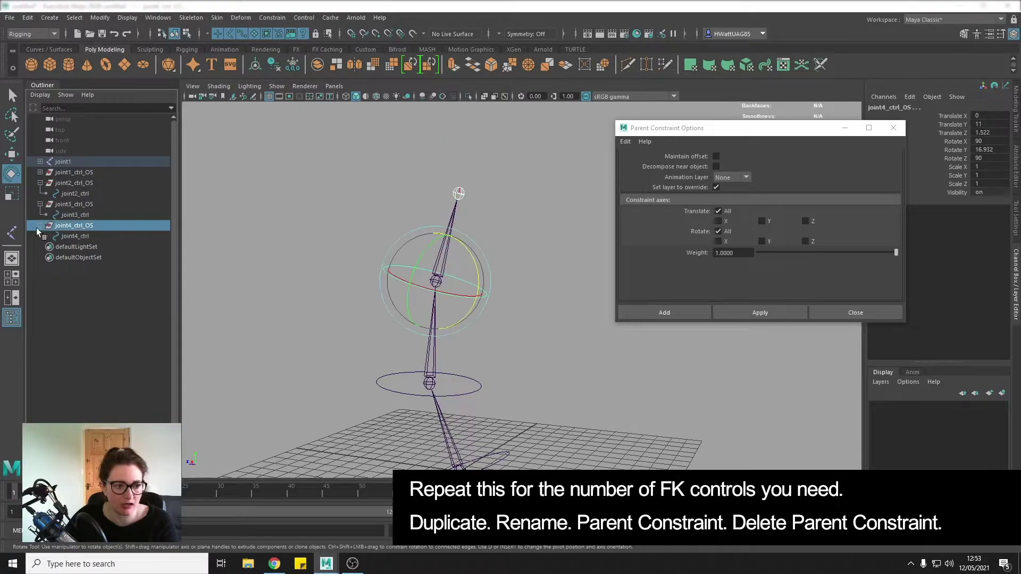
pyautogui.click(749, 311)
pyautogui.click(829, 311)
pyautogui.click(113, 246)
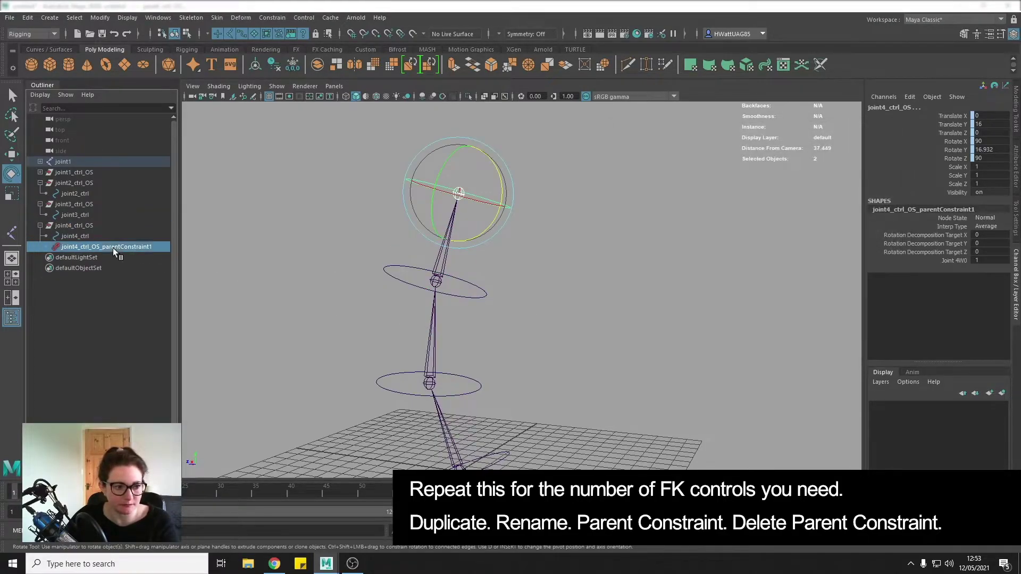
pyautogui.press('Delete')
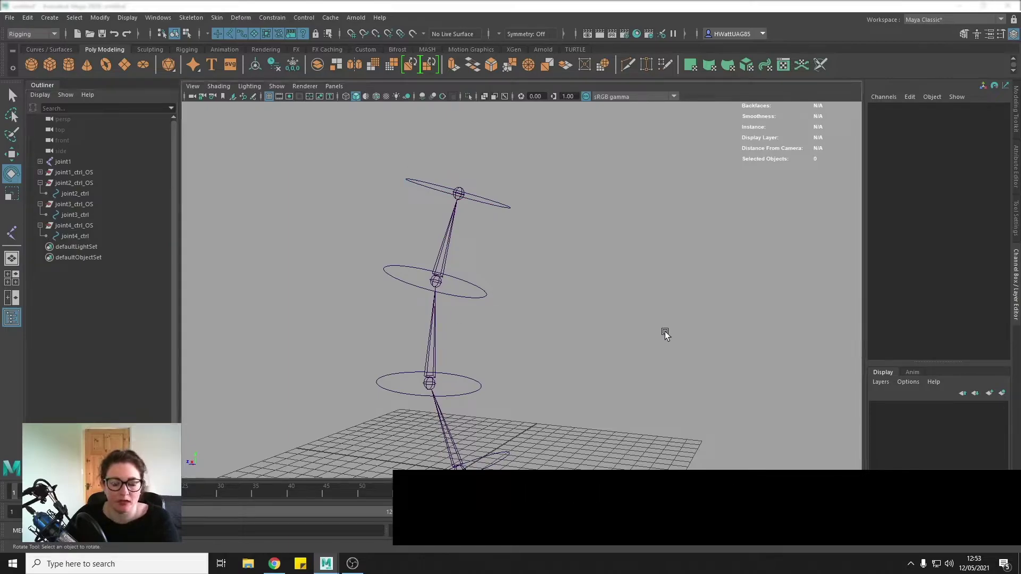
pyautogui.moveTo(663, 333)
pyautogui.keyDown('alt'); pyautogui.mouseDown()
pyautogui.moveTo(520, 304)
pyautogui.moveTo(347, 299)
pyautogui.moveTo(585, 317)
pyautogui.moveTo(564, 244)
pyautogui.moveTo(438, 264)
pyautogui.moveTo(568, 252)
pyautogui.moveTo(561, 225)
pyautogui.mouseUp(); pyautogui.keyUp('alt')
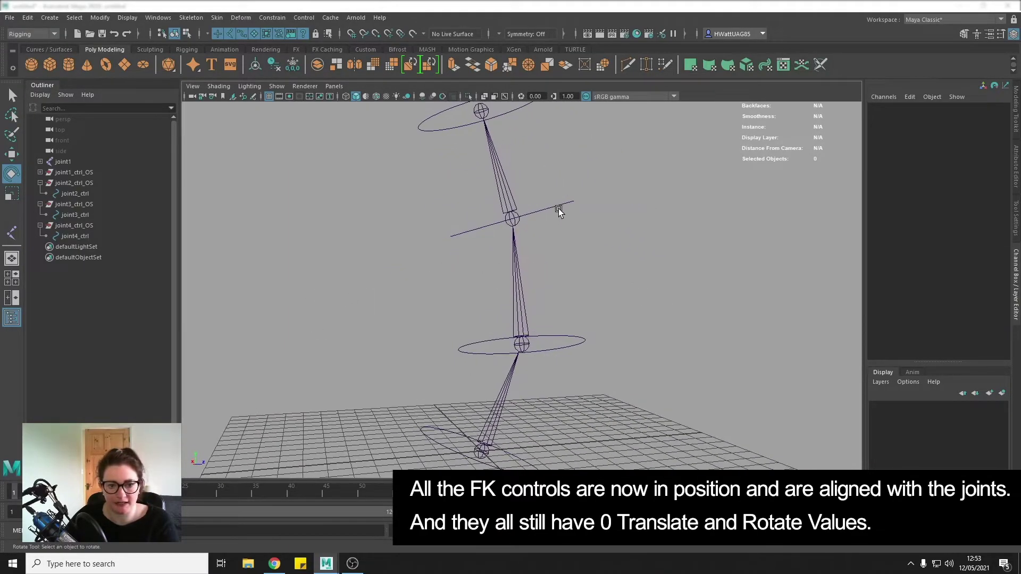
pyautogui.click(559, 212)
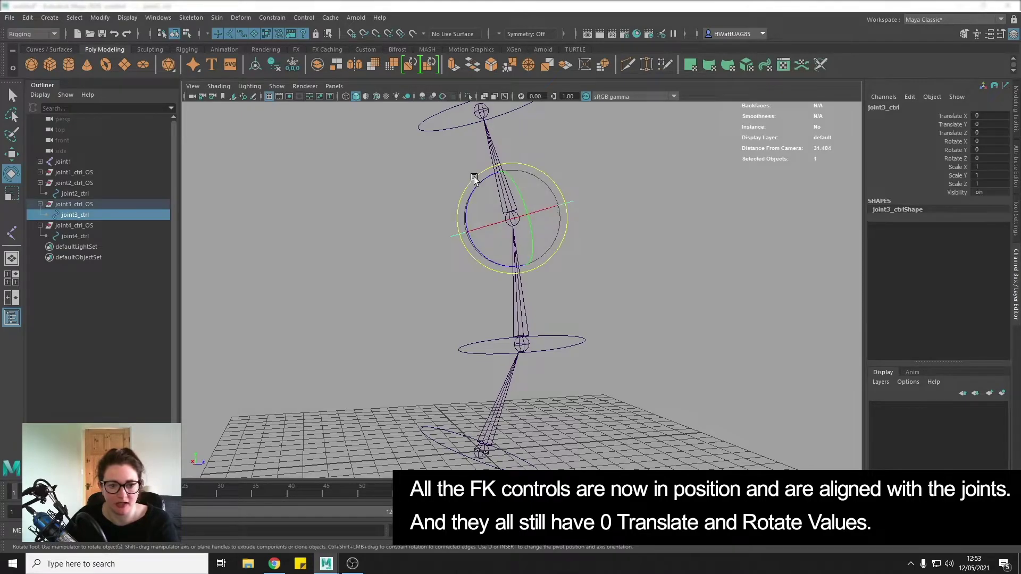
pyautogui.moveTo(474, 179)
pyautogui.keyDown('alt'); pyautogui.mouseDown()
pyautogui.moveTo(604, 247)
pyautogui.moveTo(536, 264)
pyautogui.moveTo(547, 158)
pyautogui.mouseUp(); pyautogui.keyUp('alt')
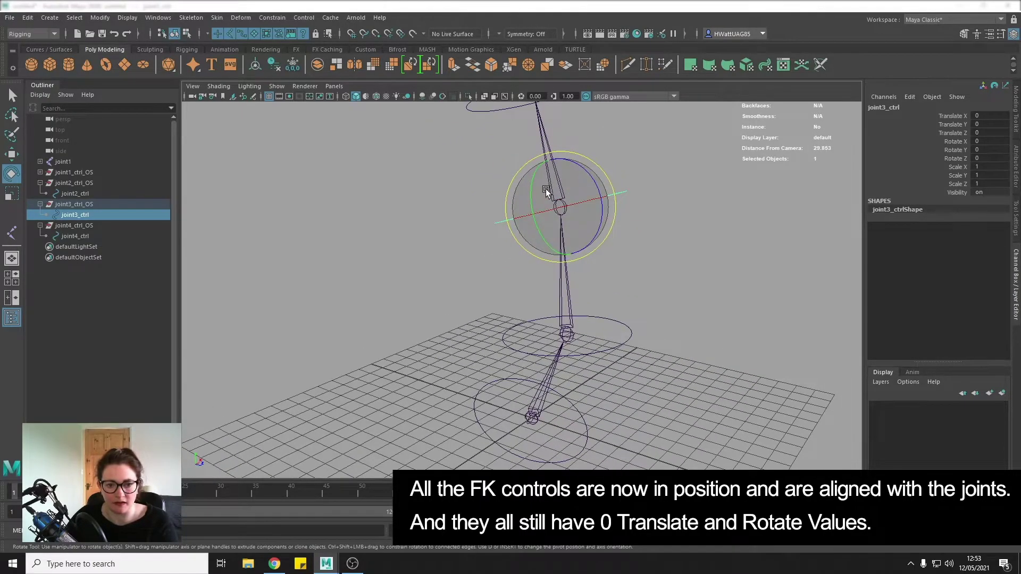
pyautogui.moveTo(734, 292)
pyautogui.keyDown('alt'); pyautogui.mouseDown()
pyautogui.moveTo(644, 285)
pyautogui.moveTo(684, 312)
pyautogui.moveTo(594, 330)
pyautogui.moveTo(582, 337)
pyautogui.moveTo(621, 321)
pyautogui.moveTo(541, 365)
pyautogui.moveTo(554, 324)
pyautogui.mouseUp(); pyautogui.keyUp('alt')
pyautogui.click(684, 312)
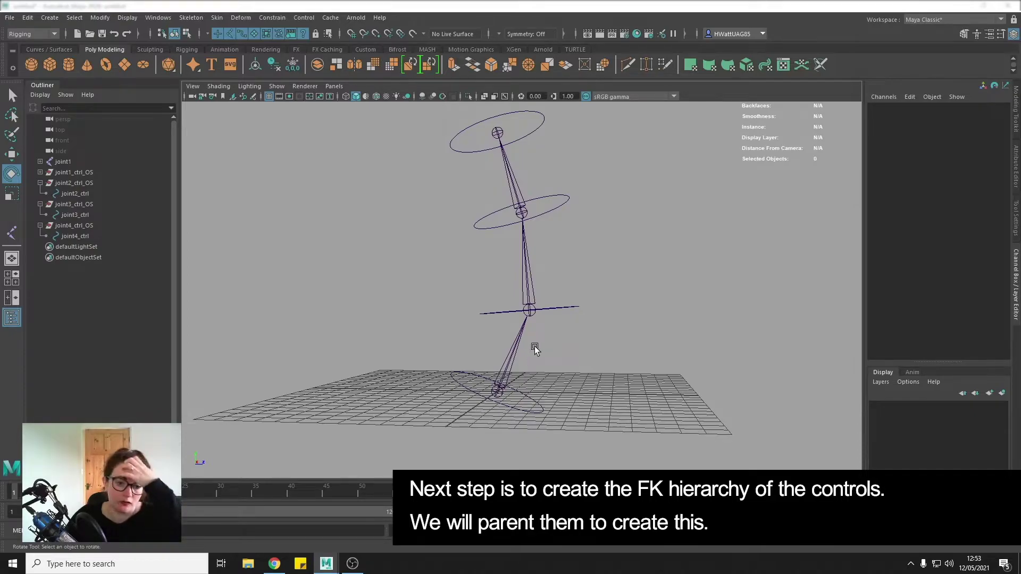
# Step: In the Outliner, drag joint2_ctrl_OS onto joint1_ctrl to make it a child
pyautogui.click(39, 173)
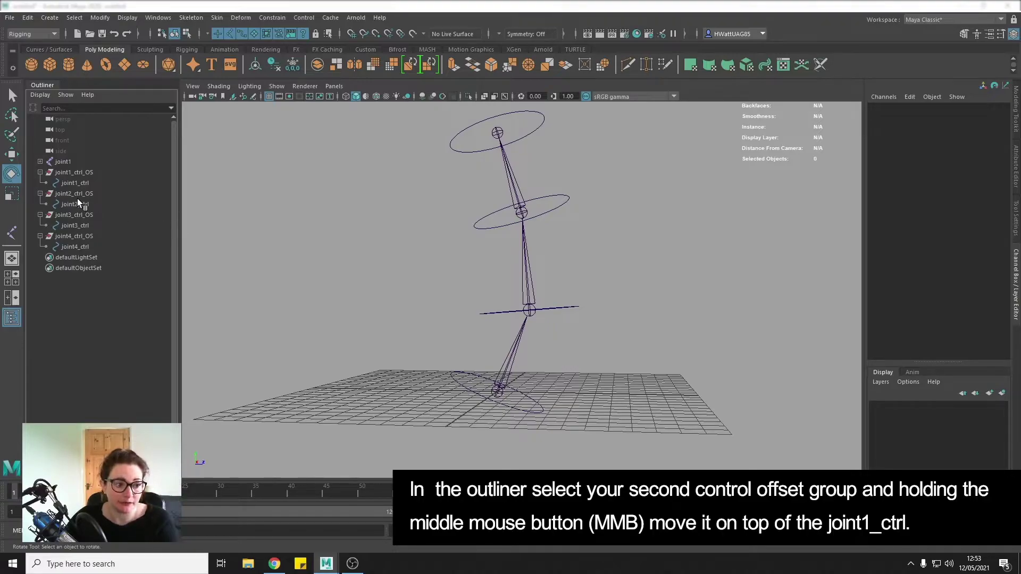
pyautogui.click(84, 194)
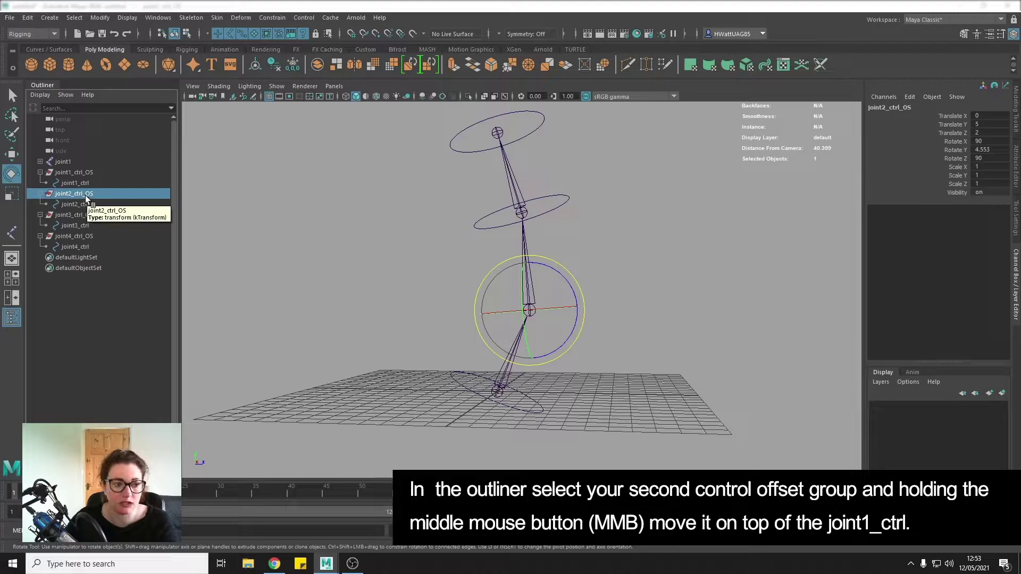
pyautogui.moveTo(72, 198)
pyautogui.mouseDown(button='middle')
pyautogui.moveTo(77, 163)
pyautogui.moveTo(83, 193)
pyautogui.mouseUp(button='middle')
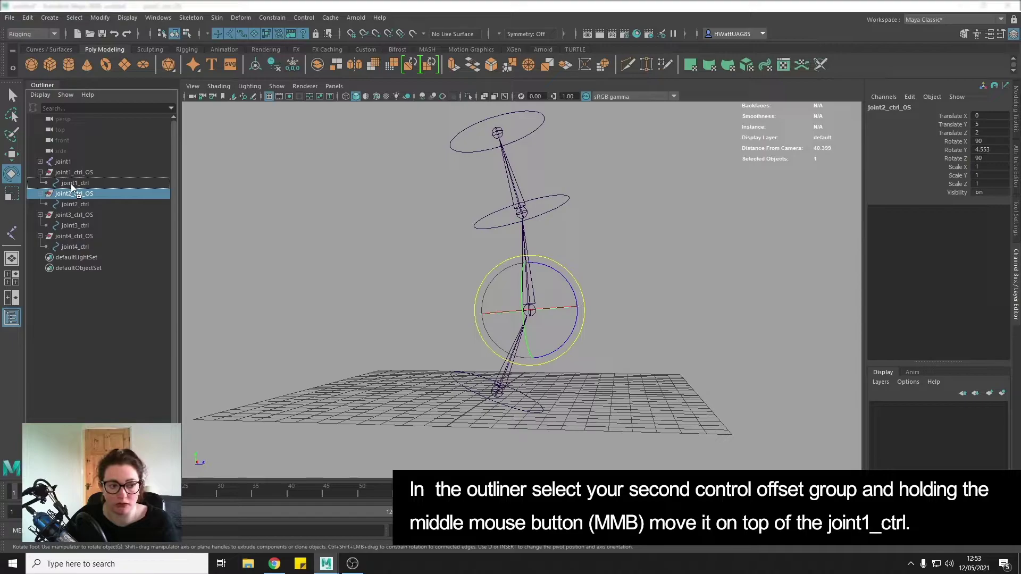
pyautogui.moveTo(71, 184); pyautogui.dragTo(70, 183, button='middle')
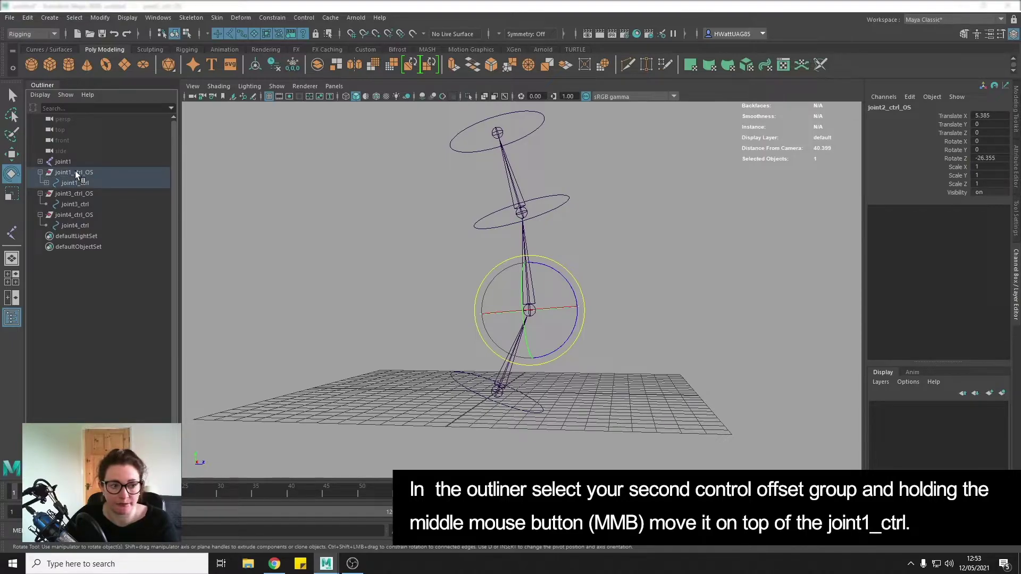
# Step: Rotate joint1_ctrl to test that the second control follows
pyautogui.click(75, 171)
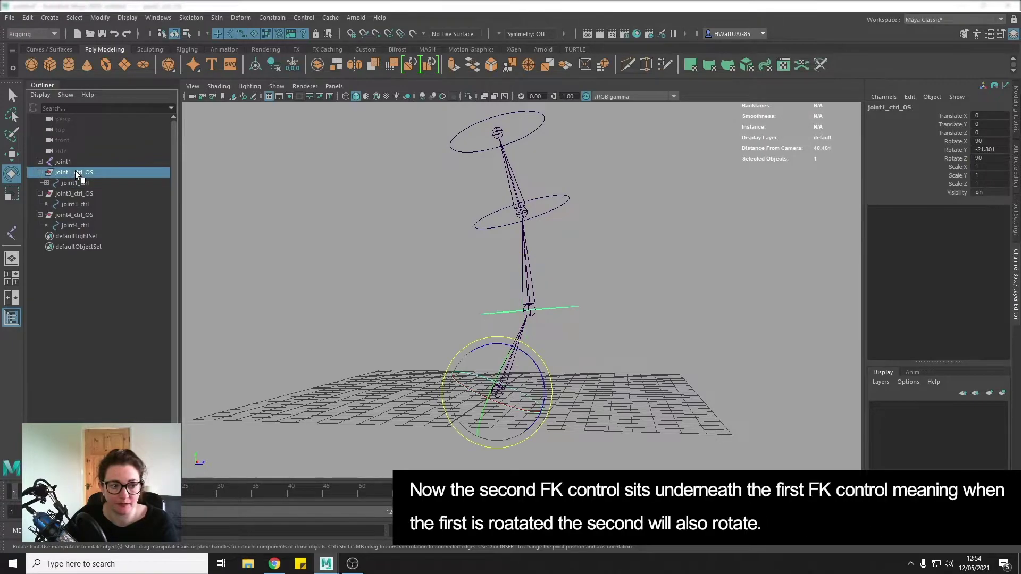
pyautogui.click(596, 371)
pyautogui.click(537, 414)
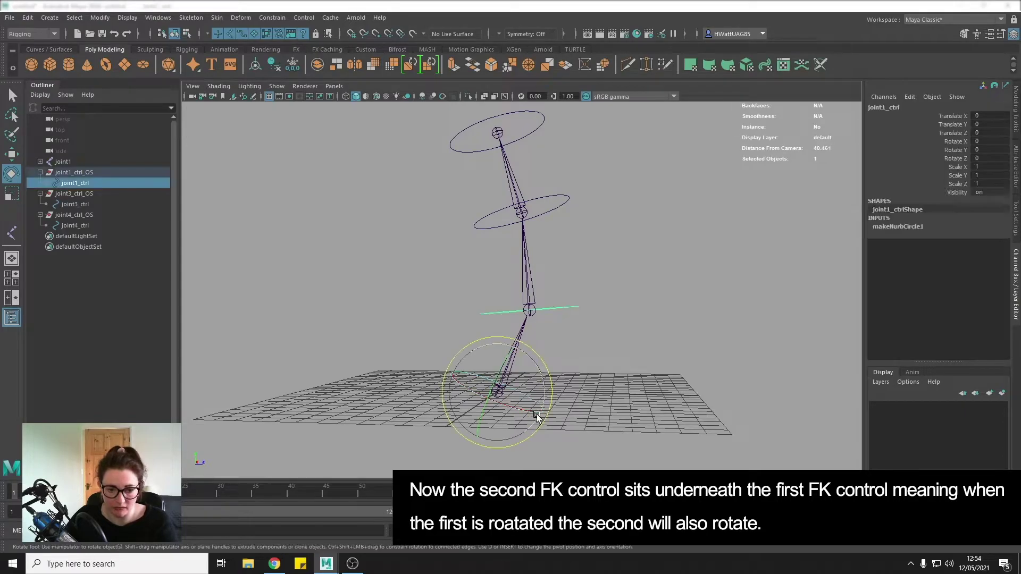
pyautogui.moveTo(531, 368); pyautogui.dragTo(513, 347)
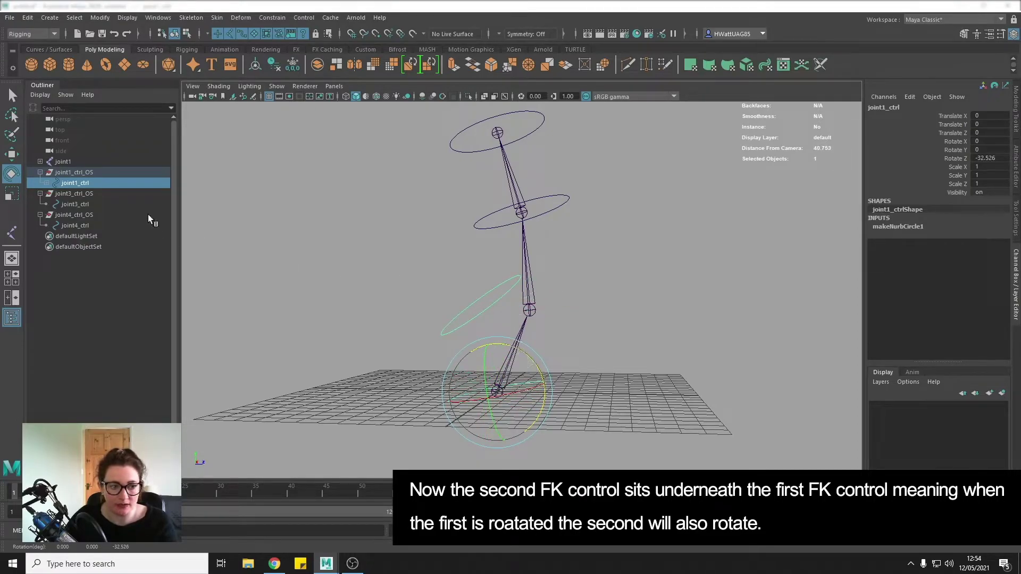
# Step: Test-rotate joint2_ctrl, then undo joint1_ctrl's rotation back to zero
pyautogui.click(45, 184)
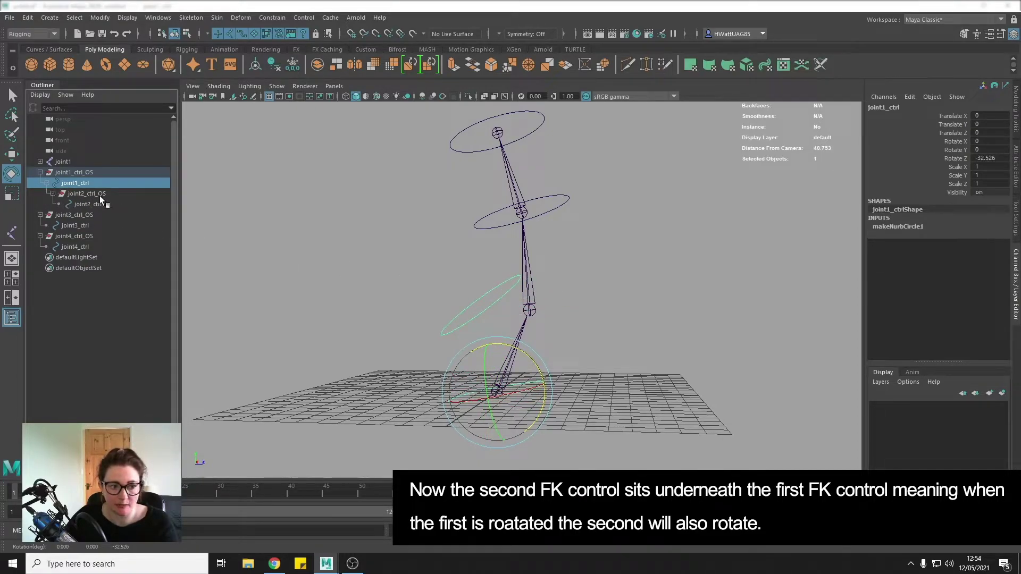
pyautogui.click(509, 273)
pyautogui.moveTo(509, 272); pyautogui.dragTo(508, 272)
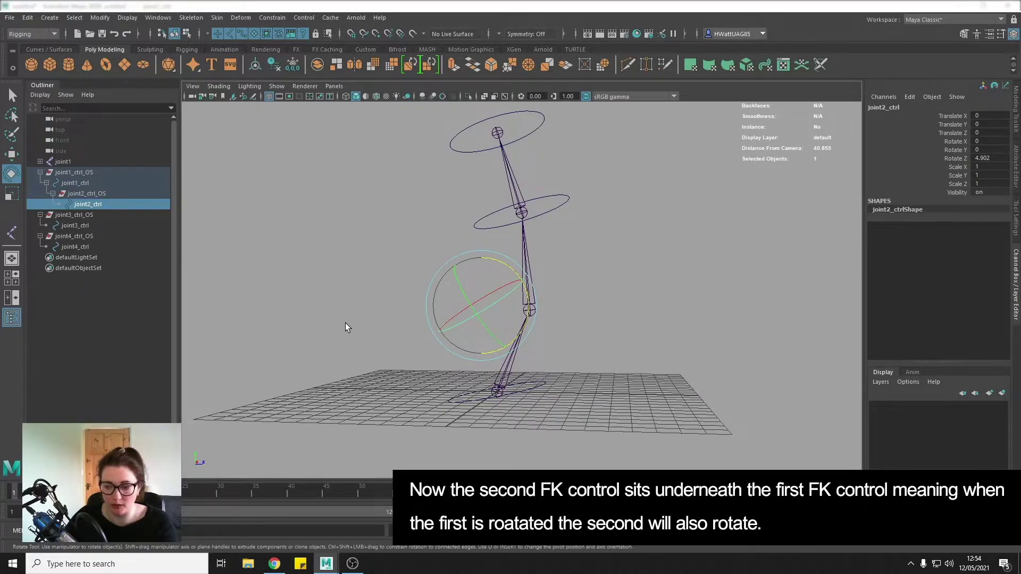
pyautogui.press('Up')
pyautogui.press('Up')
pyautogui.hotkey('ctrl', 'z')
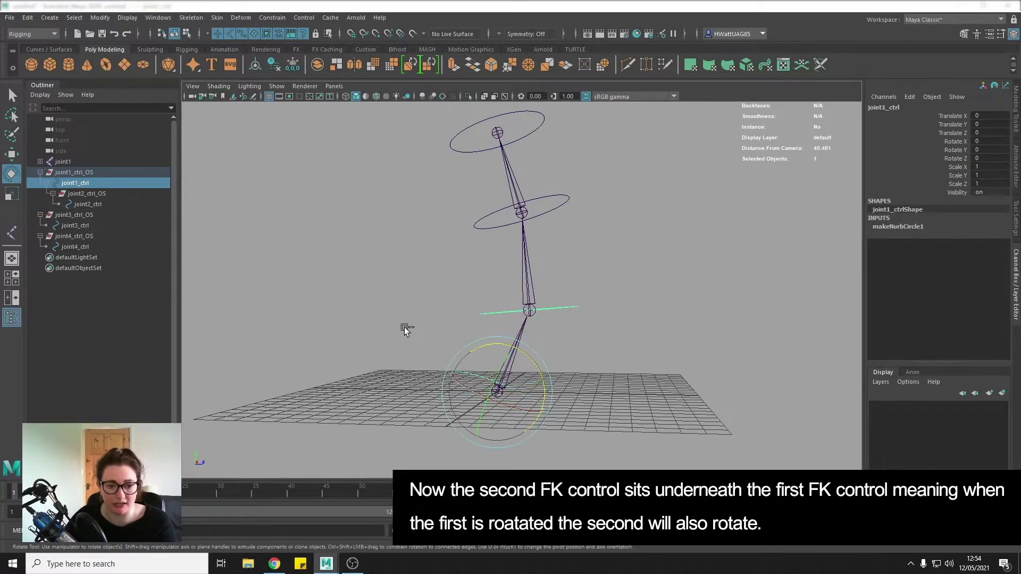
pyautogui.click(69, 214)
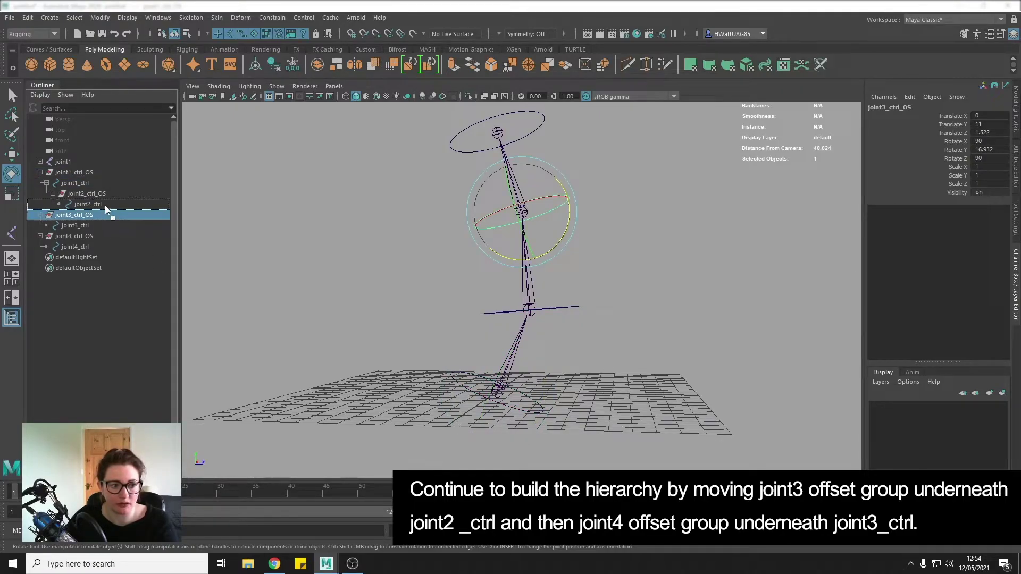
# Step: In the Outliner, drag joint3_ctrl_OS onto joint2_ctrl and joint4_ctrl_OS onto joint3_ctrl
pyautogui.moveTo(83, 216); pyautogui.dragTo(105, 204)
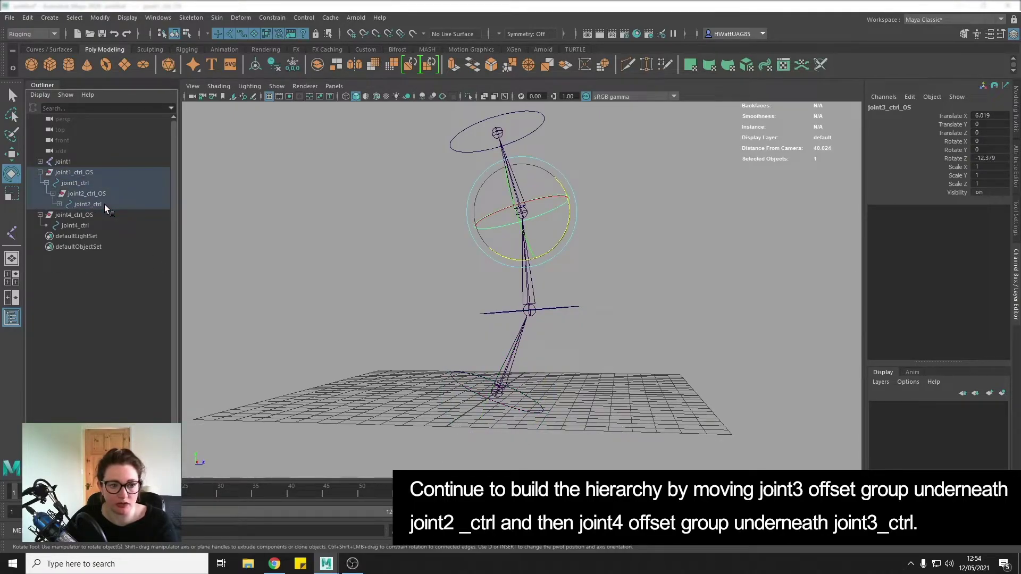
pyautogui.click(58, 204)
pyautogui.click(63, 226)
pyautogui.click(68, 213)
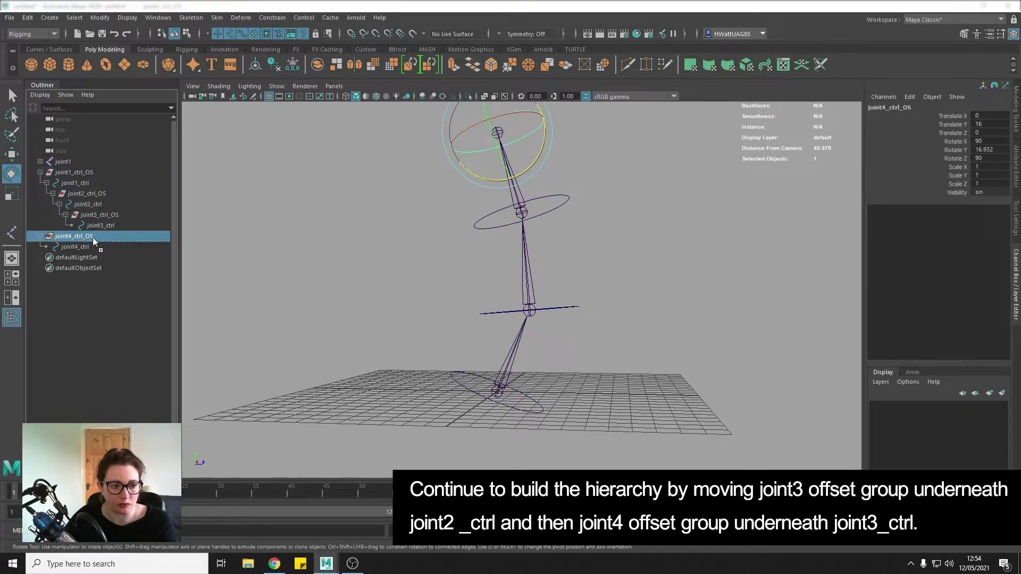
pyautogui.moveTo(88, 237); pyautogui.dragTo(115, 224)
pyautogui.click(600, 360)
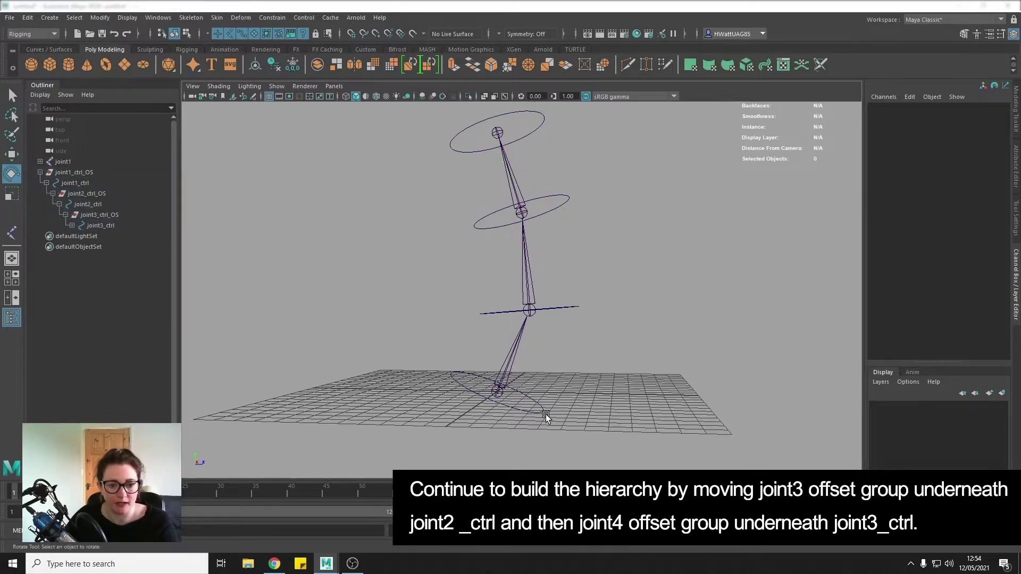
pyautogui.click(536, 411)
pyautogui.moveTo(670, 384)
pyautogui.keyDown('alt'); pyautogui.mouseDown()
pyautogui.moveTo(535, 337)
pyautogui.moveTo(494, 285)
pyautogui.moveTo(415, 255)
pyautogui.moveTo(412, 244)
pyautogui.mouseUp(); pyautogui.keyUp('alt')
pyautogui.click(495, 285)
pyautogui.click(425, 249)
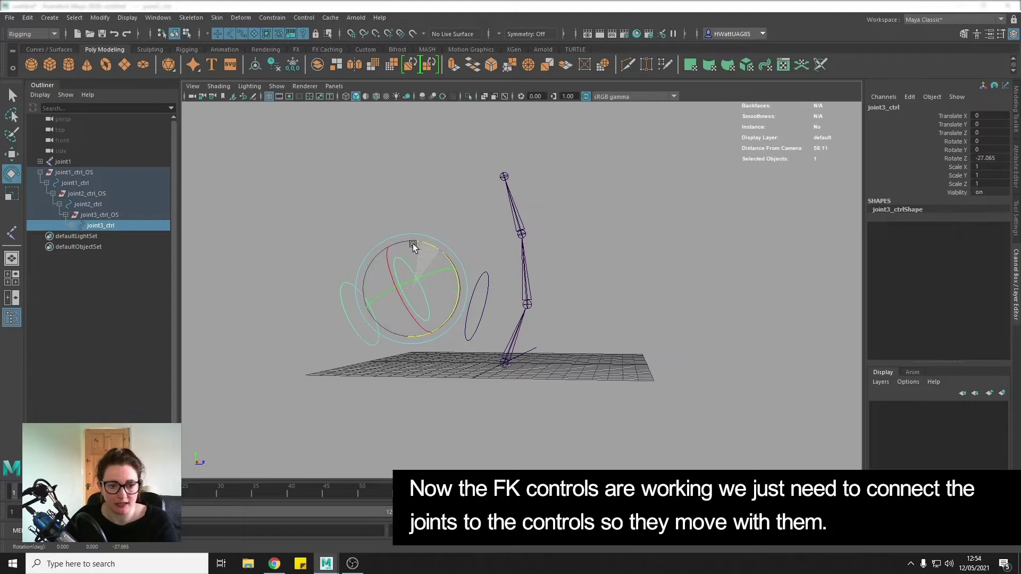
pyautogui.click(351, 278)
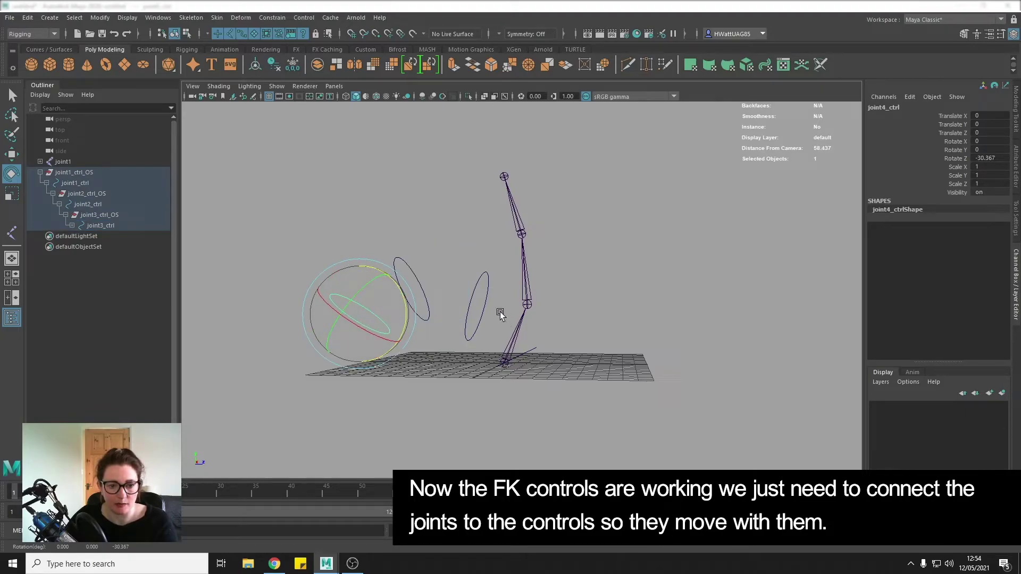
pyautogui.moveTo(397, 281); pyautogui.dragTo(318, 322)
pyautogui.hotkey('ctrl', 'z')
pyautogui.hotkey('ctrl', 'z')
pyautogui.hotkey('ctrl', 'z')
pyautogui.hotkey('ctrl', 'z')
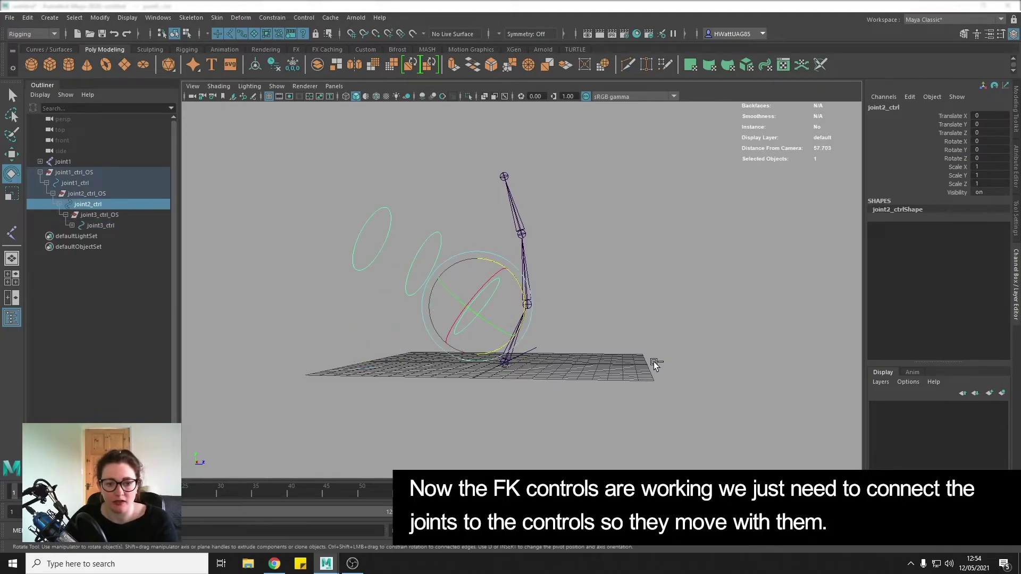
pyautogui.hotkey('ctrl', 'z')
pyautogui.hotkey('ctrl', 'z')
pyautogui.click(652, 335)
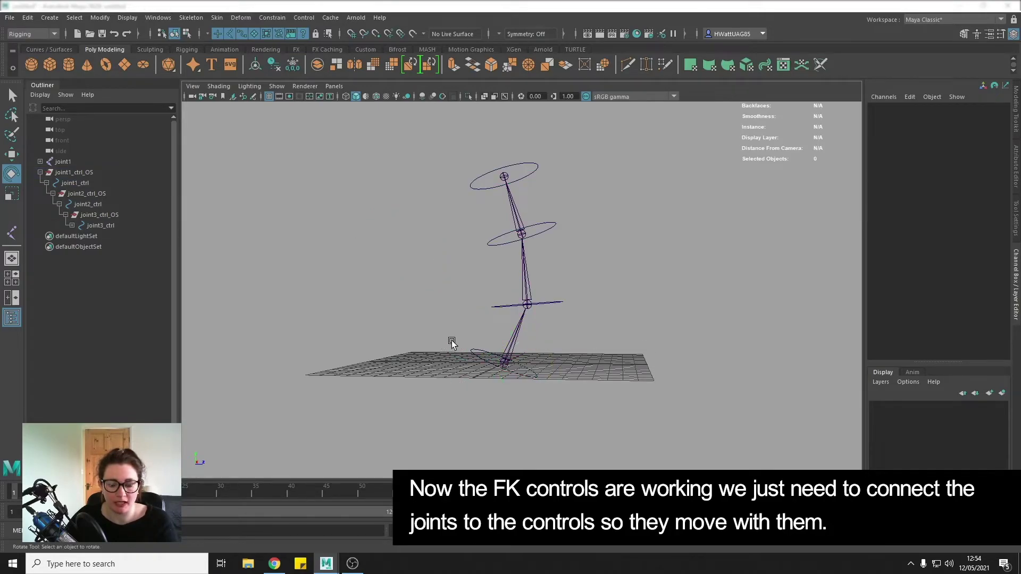
pyautogui.moveTo(451, 343)
pyautogui.keyDown('alt'); pyautogui.mouseDown()
pyautogui.moveTo(564, 299)
pyautogui.moveTo(564, 315)
pyautogui.mouseUp(); pyautogui.keyUp('alt')
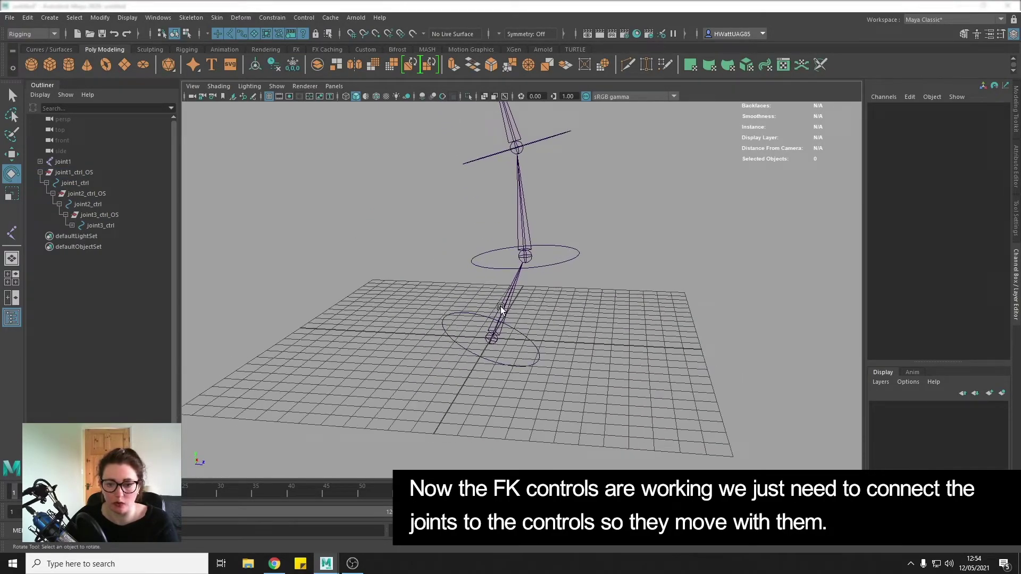
pyautogui.moveTo(456, 319)
pyautogui.keyDown('alt'); pyautogui.mouseDown()
pyautogui.moveTo(514, 297)
pyautogui.moveTo(520, 313)
pyautogui.moveTo(580, 345)
pyautogui.moveTo(569, 361)
pyautogui.mouseUp(); pyautogui.keyUp('alt')
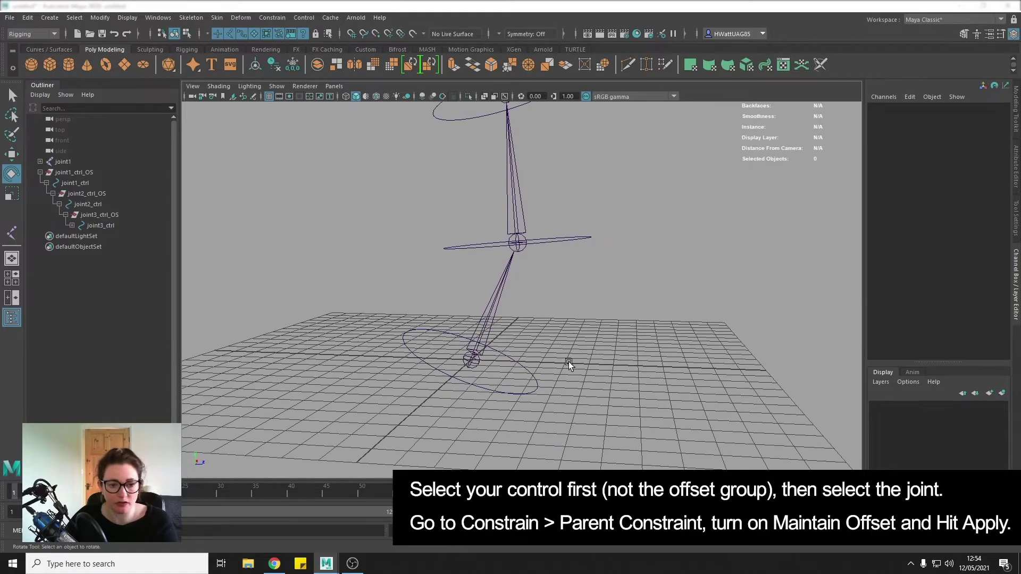
# Step: Parent-constrain joint1 to joint1_ctrl with Maintain offset enabled
pyautogui.click(415, 355)
pyautogui.press('q')
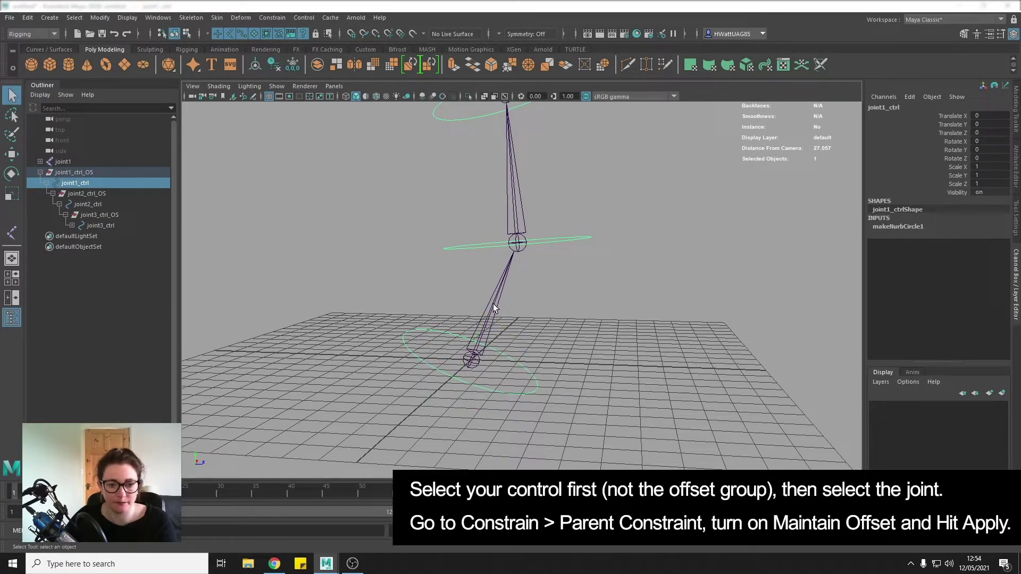
pyautogui.keyDown('shift'); pyautogui.click(488, 338); pyautogui.keyUp('shift')
pyautogui.click(272, 17)
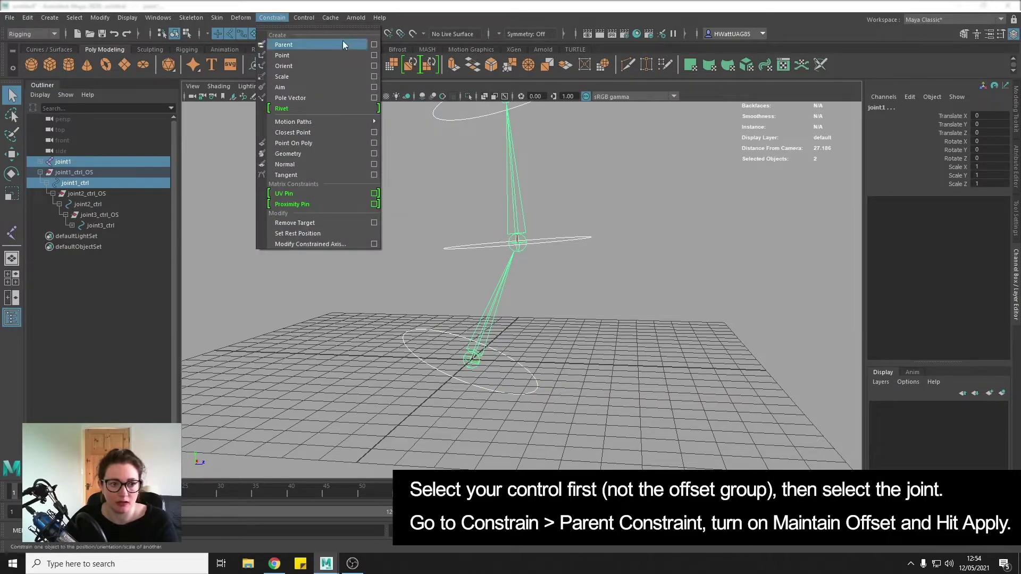
pyautogui.click(374, 44)
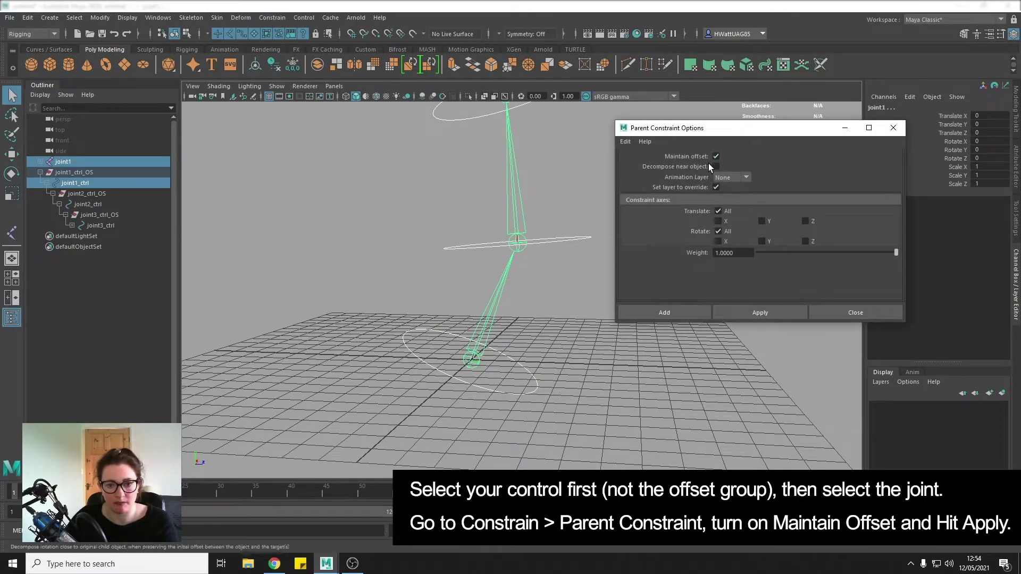
pyautogui.click(767, 316)
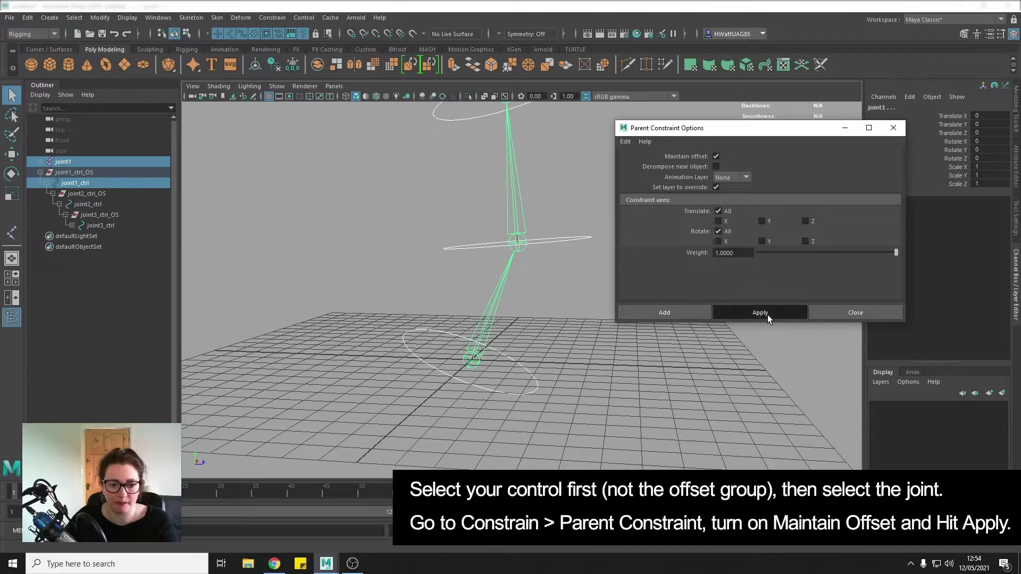
pyautogui.click(543, 389)
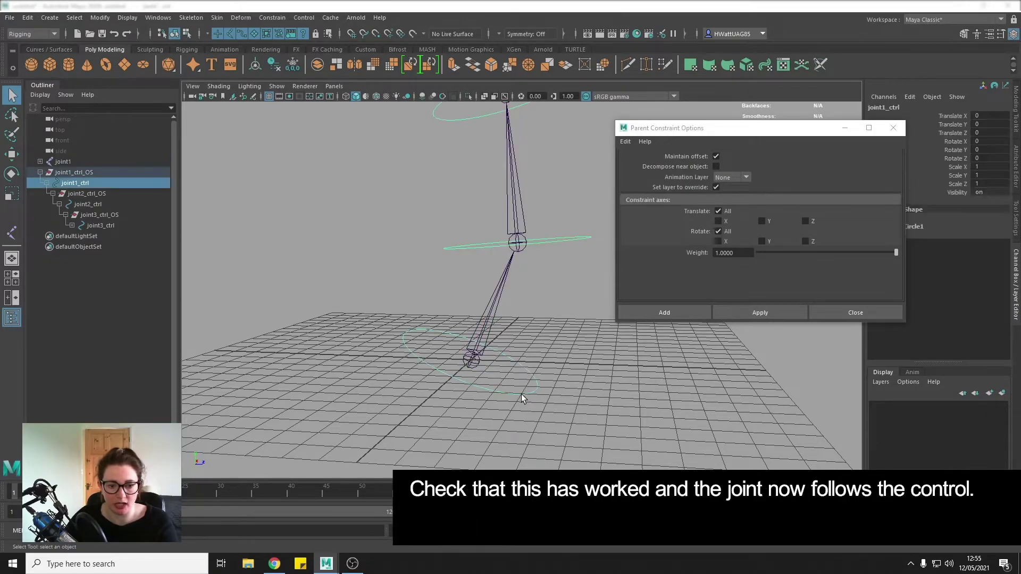
# Step: Rotate joint1_ctrl and joint2_ctrl to check joint1 follows its control
pyautogui.press('e')
pyautogui.moveTo(504, 342)
pyautogui.mouseDown()
pyautogui.moveTo(476, 310)
pyautogui.moveTo(488, 338)
pyautogui.moveTo(626, 393)
pyautogui.mouseUp()
pyautogui.click(626, 393)
pyautogui.click(563, 223)
pyautogui.moveTo(563, 222); pyautogui.dragTo(546, 201)
pyautogui.click(655, 365)
pyautogui.keyDown('alt'); pyautogui.moveTo(655, 366); pyautogui.dragTo(510, 322); pyautogui.keyUp('alt')
# Step: Parent-constrain joint2 to joint2_ctrl and rotate the control to verify
pyautogui.click(469, 240)
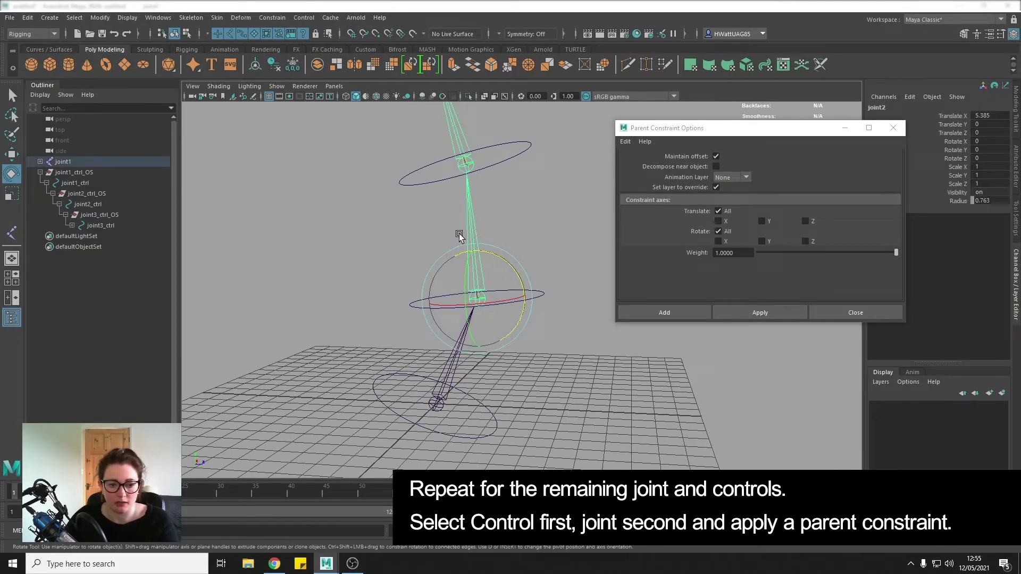
pyautogui.press('q')
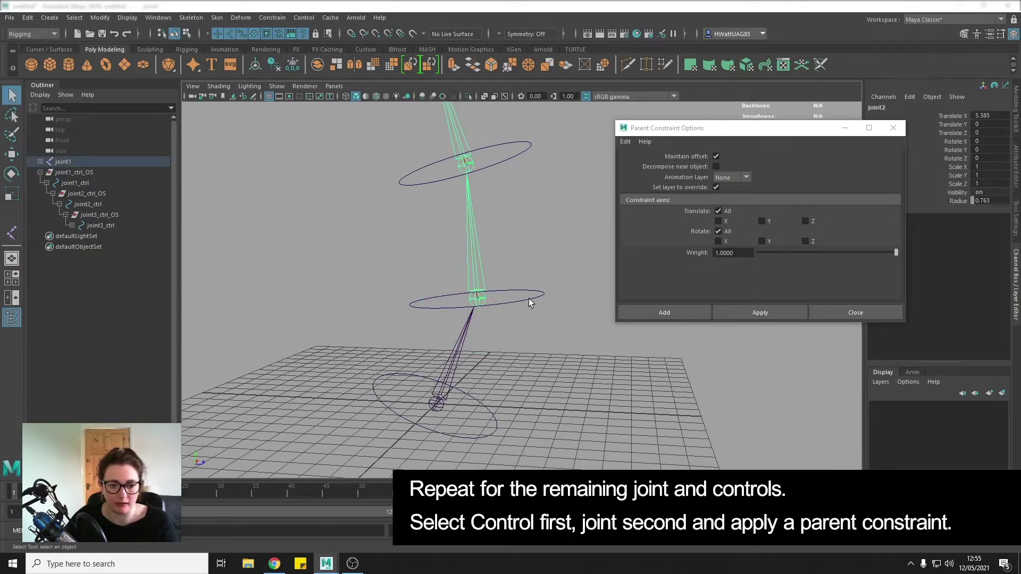
pyautogui.click(529, 302)
pyautogui.keyDown('shift'); pyautogui.click(477, 255); pyautogui.keyUp('shift')
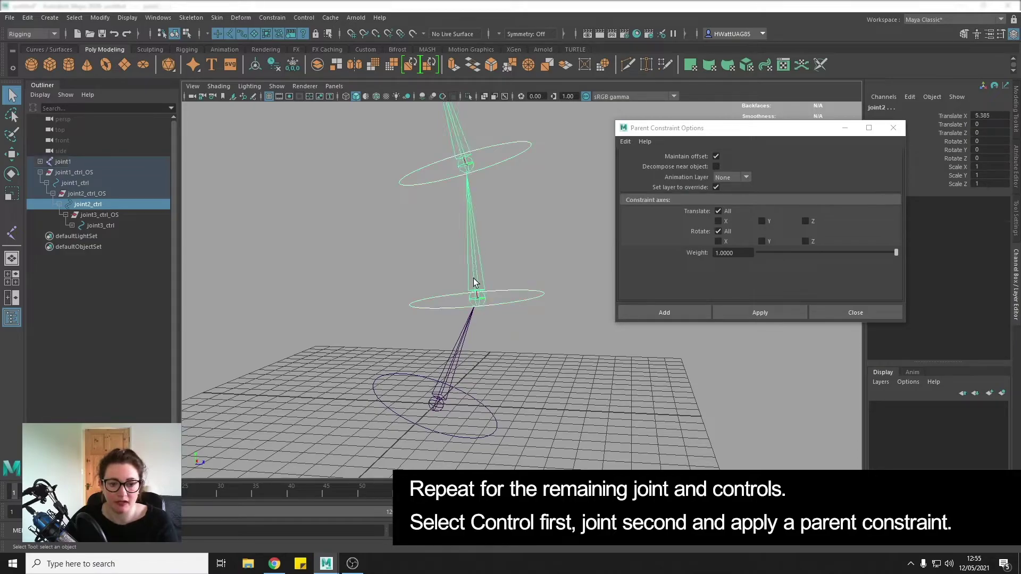
pyautogui.click(763, 313)
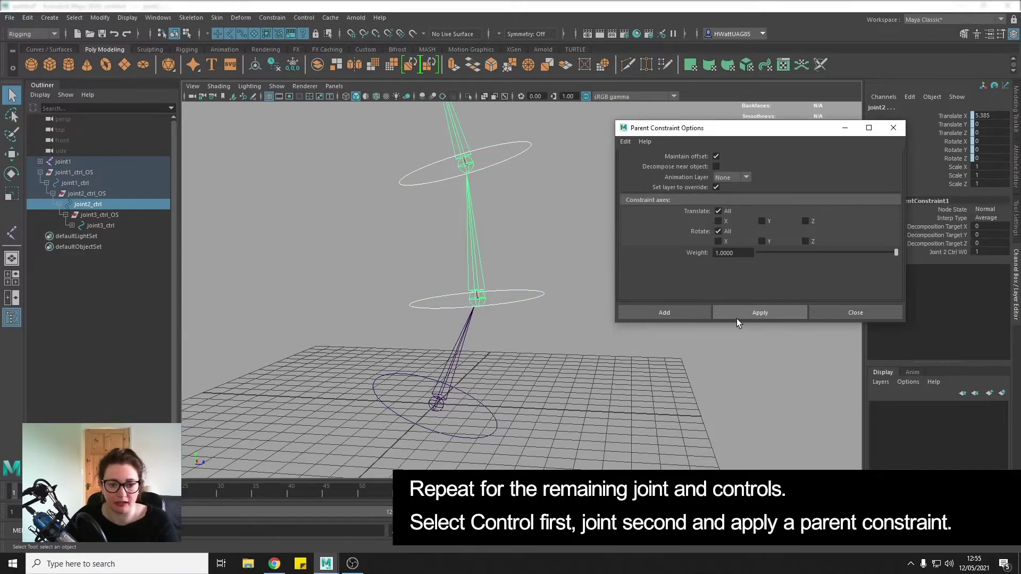
pyautogui.click(522, 299)
pyautogui.press('e')
pyautogui.moveTo(516, 284)
pyautogui.mouseDown()
pyautogui.moveTo(484, 254)
pyautogui.moveTo(510, 230)
pyautogui.mouseUp()
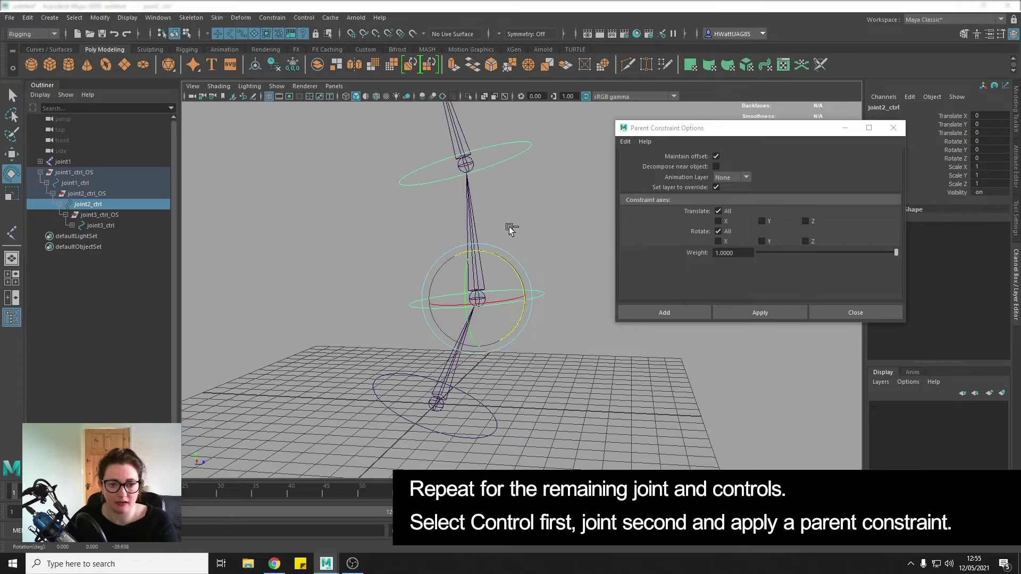
# Step: Parent-constrain joint3 to joint3_ctrl
pyautogui.click(488, 167)
pyautogui.keyDown('alt'); pyautogui.moveTo(538, 189); pyautogui.dragTo(445, 173); pyautogui.keyUp('alt')
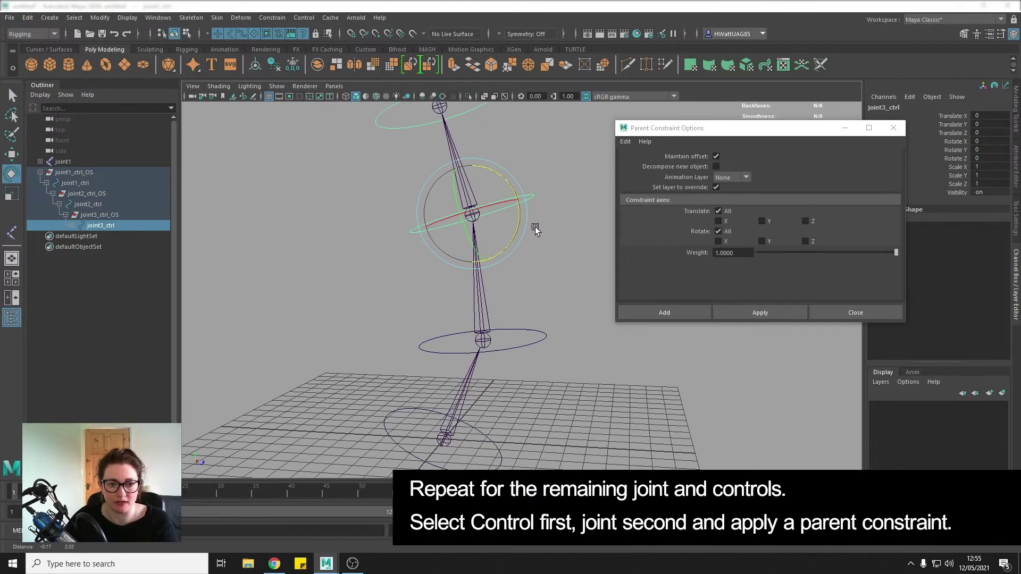
pyautogui.keyDown('shift'); pyautogui.click(452, 176); pyautogui.keyUp('shift')
pyautogui.click(758, 312)
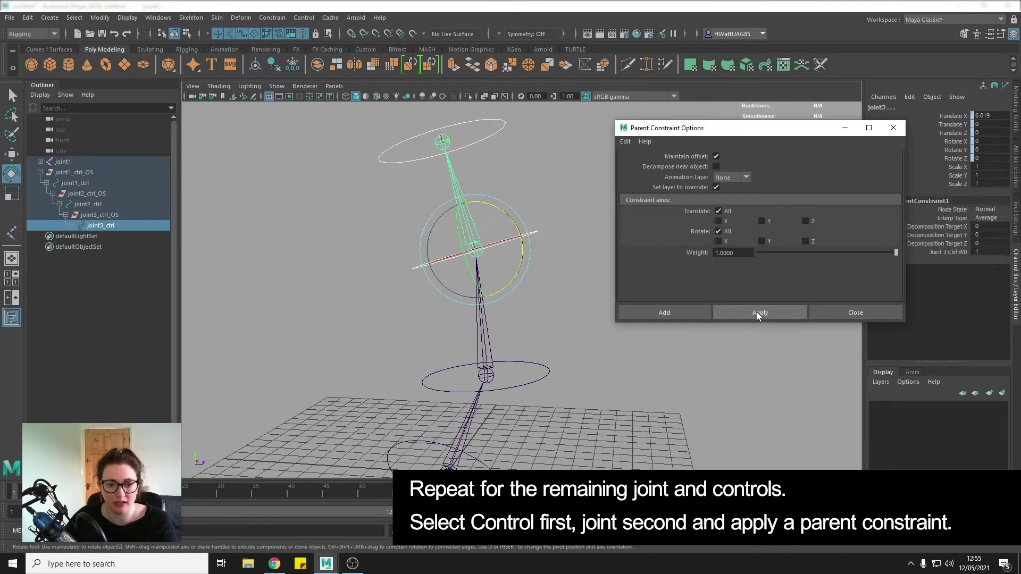
# Step: Parent-constrain joint4 to joint4_ctrl and close the Parent Constraint Options
pyautogui.click(497, 119)
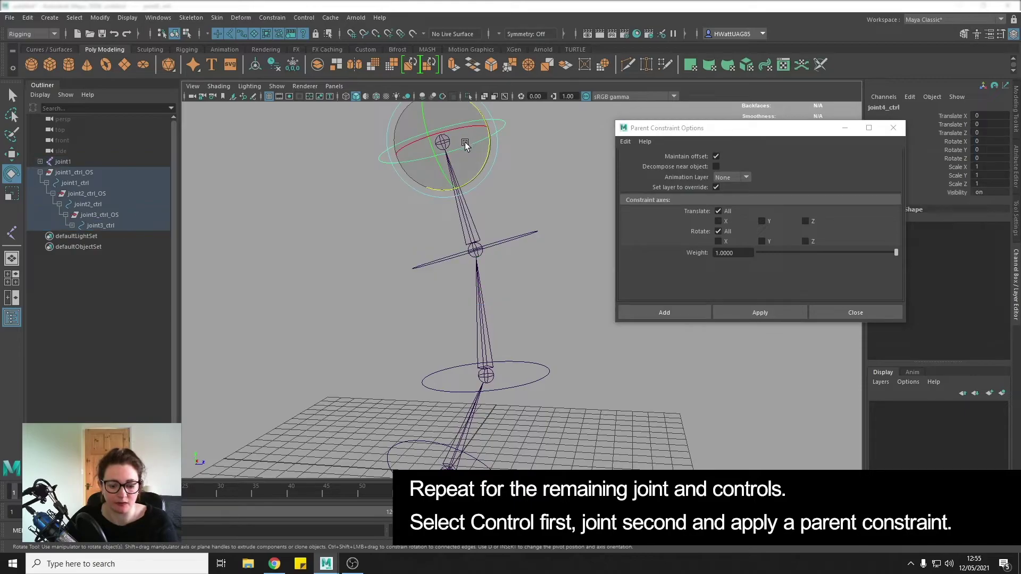
pyautogui.press('q')
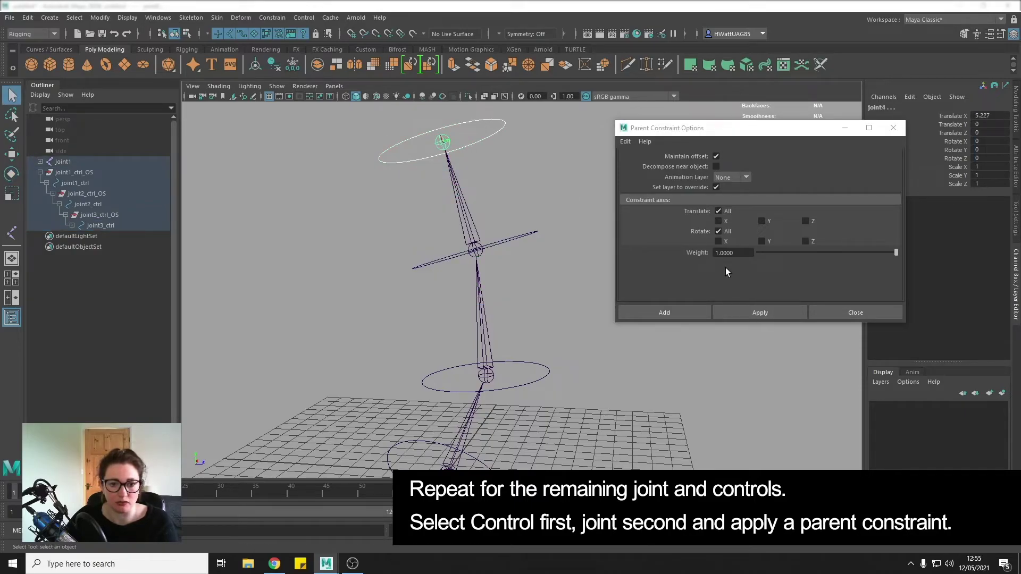
pyautogui.click(759, 313)
pyautogui.click(753, 390)
pyautogui.click(846, 312)
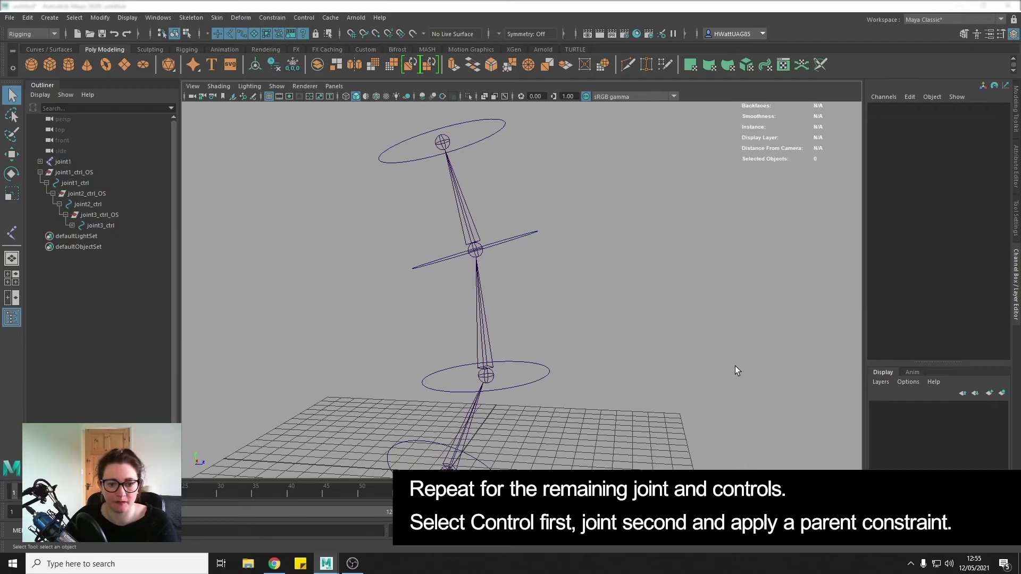
pyautogui.moveTo(735, 367)
pyautogui.keyDown('alt'); pyautogui.mouseDown()
pyautogui.moveTo(635, 311)
pyautogui.moveTo(511, 374)
pyautogui.mouseUp(); pyautogui.keyUp('alt')
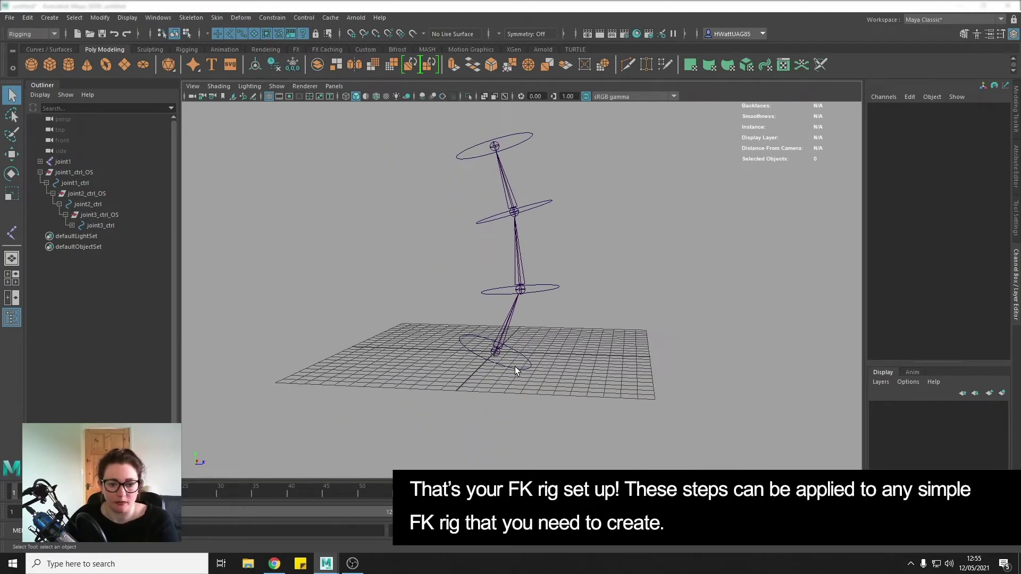
# Step: Rotate joint1_ctrl to test that the whole joint chain follows
pyautogui.click(515, 370)
pyautogui.press('e')
pyautogui.moveTo(521, 327)
pyautogui.mouseDown()
pyautogui.moveTo(501, 308)
pyautogui.moveTo(543, 289)
pyautogui.mouseUp()
# Step: Add joint2_ctrl and joint3_ctrl to the selection and bend the upper chain over
pyautogui.keyDown('shift'); pyautogui.click(554, 285); pyautogui.keyUp('shift')
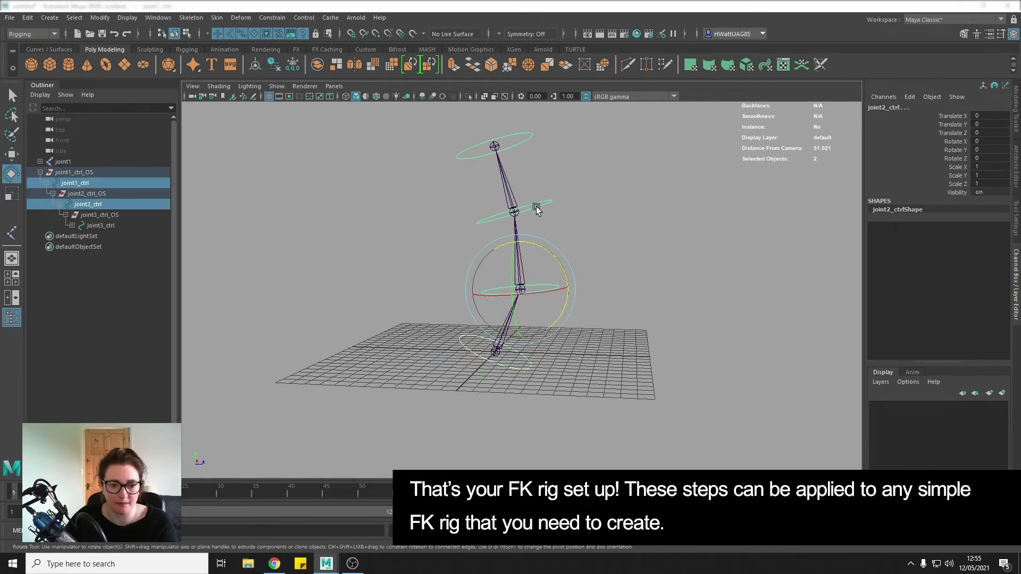
pyautogui.keyDown('shift'); pyautogui.click(536, 209); pyautogui.keyUp('shift')
pyautogui.moveTo(543, 188)
pyautogui.mouseDown()
pyautogui.moveTo(515, 180)
pyautogui.moveTo(599, 298)
pyautogui.mouseUp()
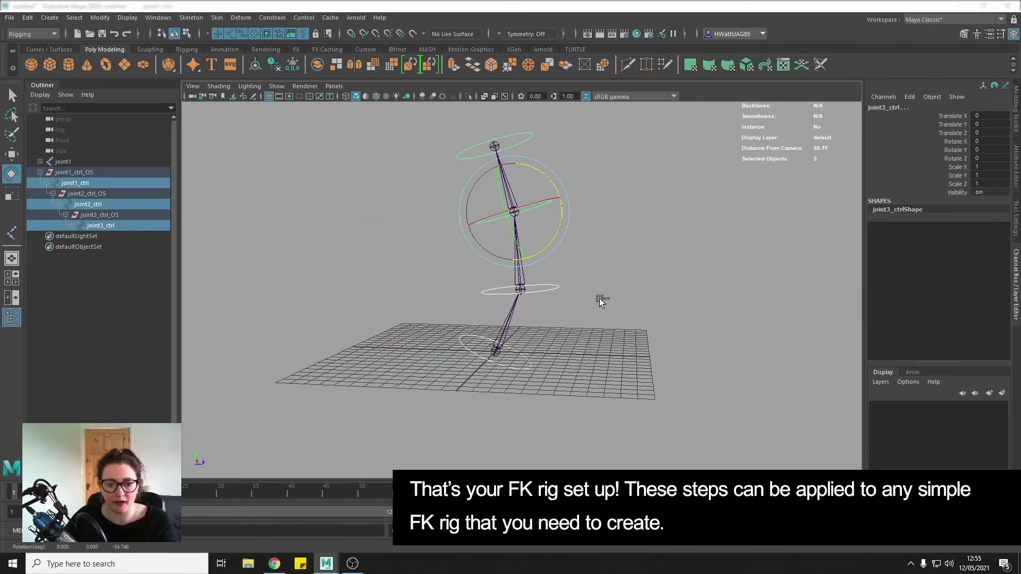